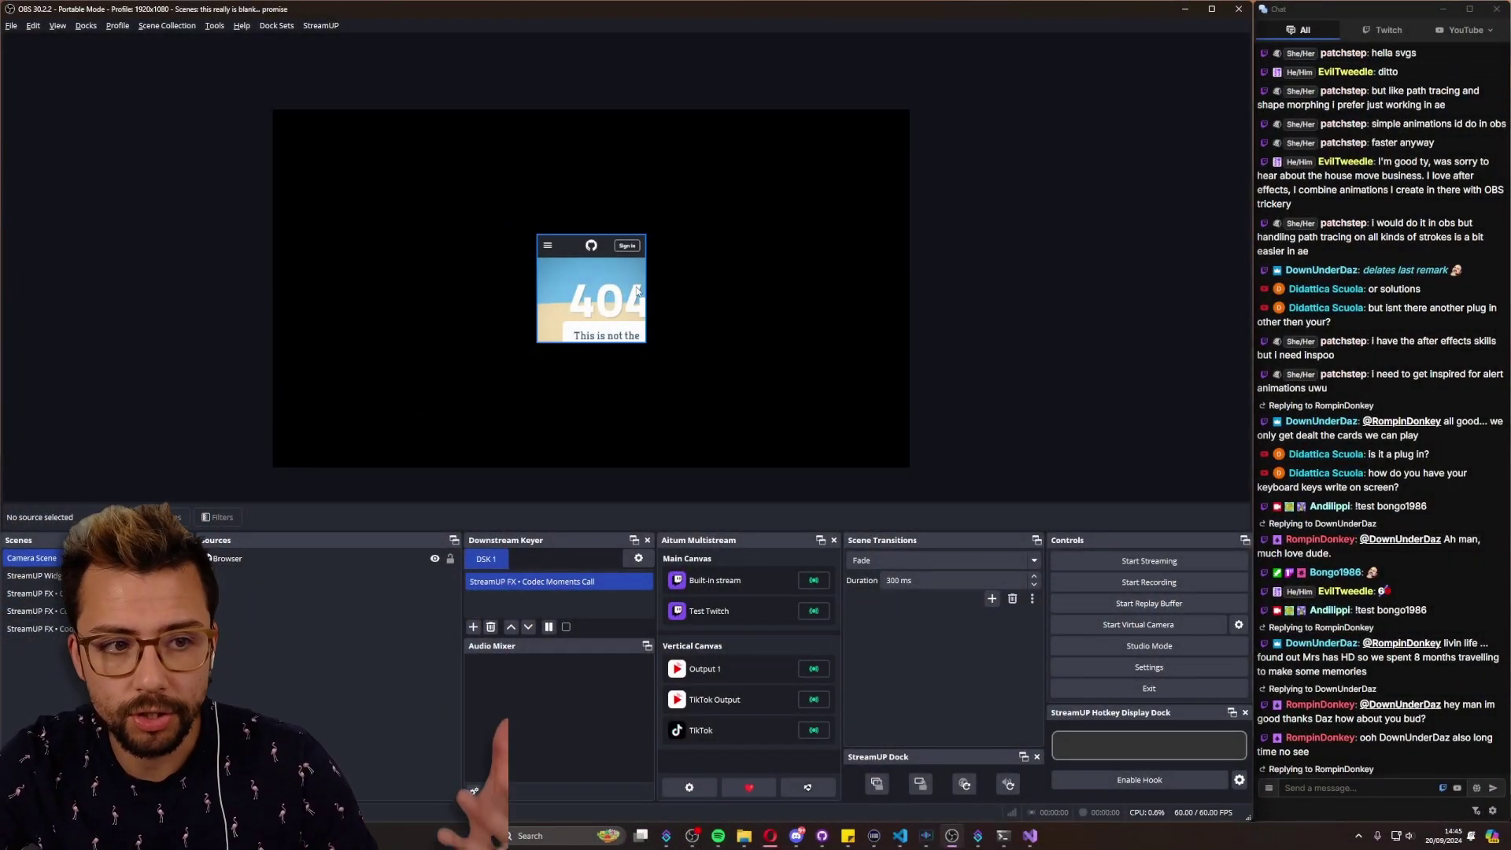
- Check the Browser source's width and height in its properties
left_click(629, 295)
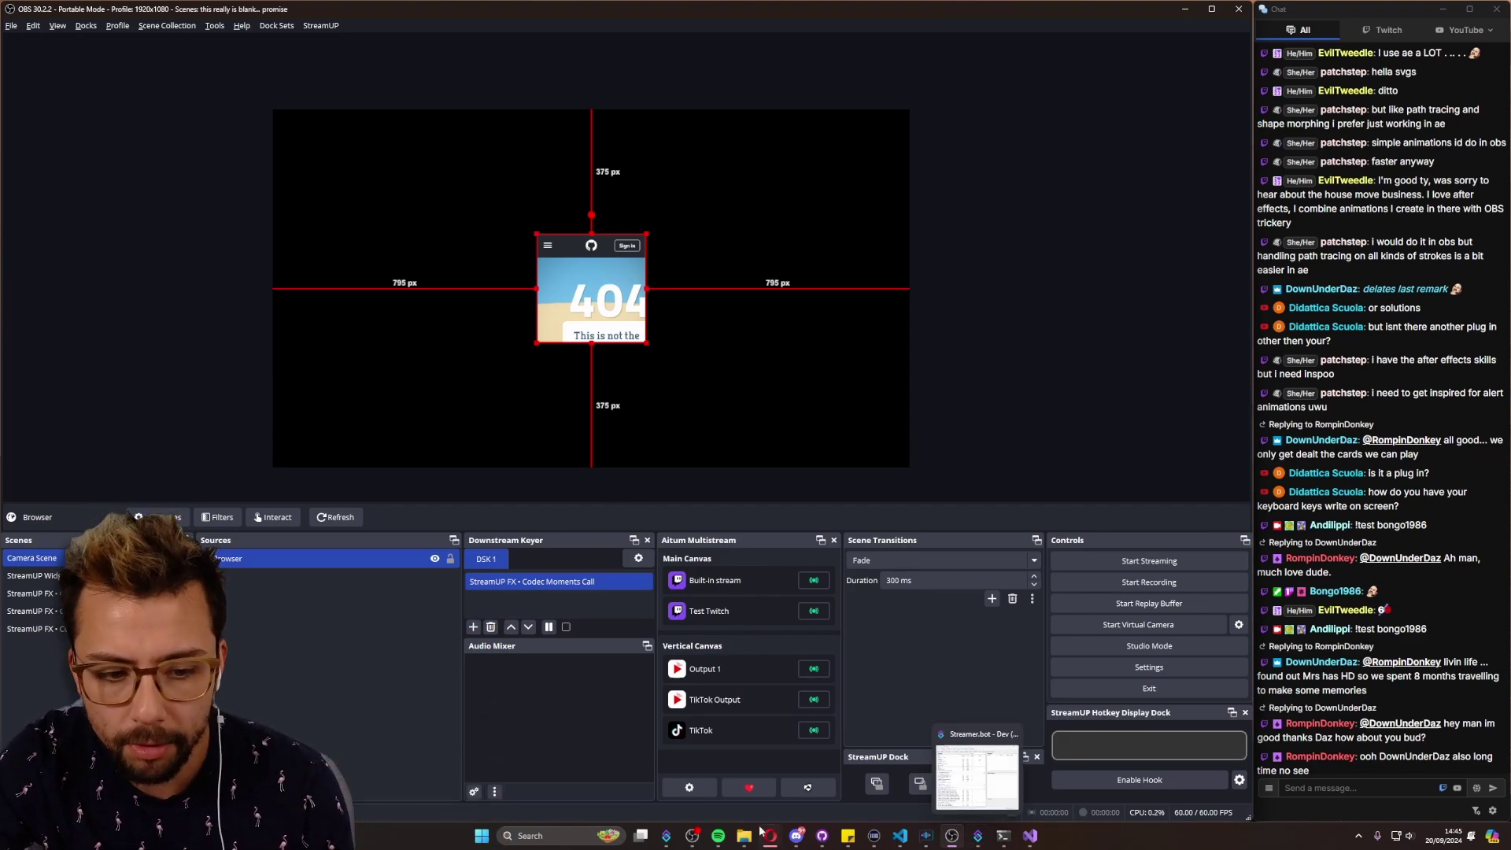
left_click(976, 836)
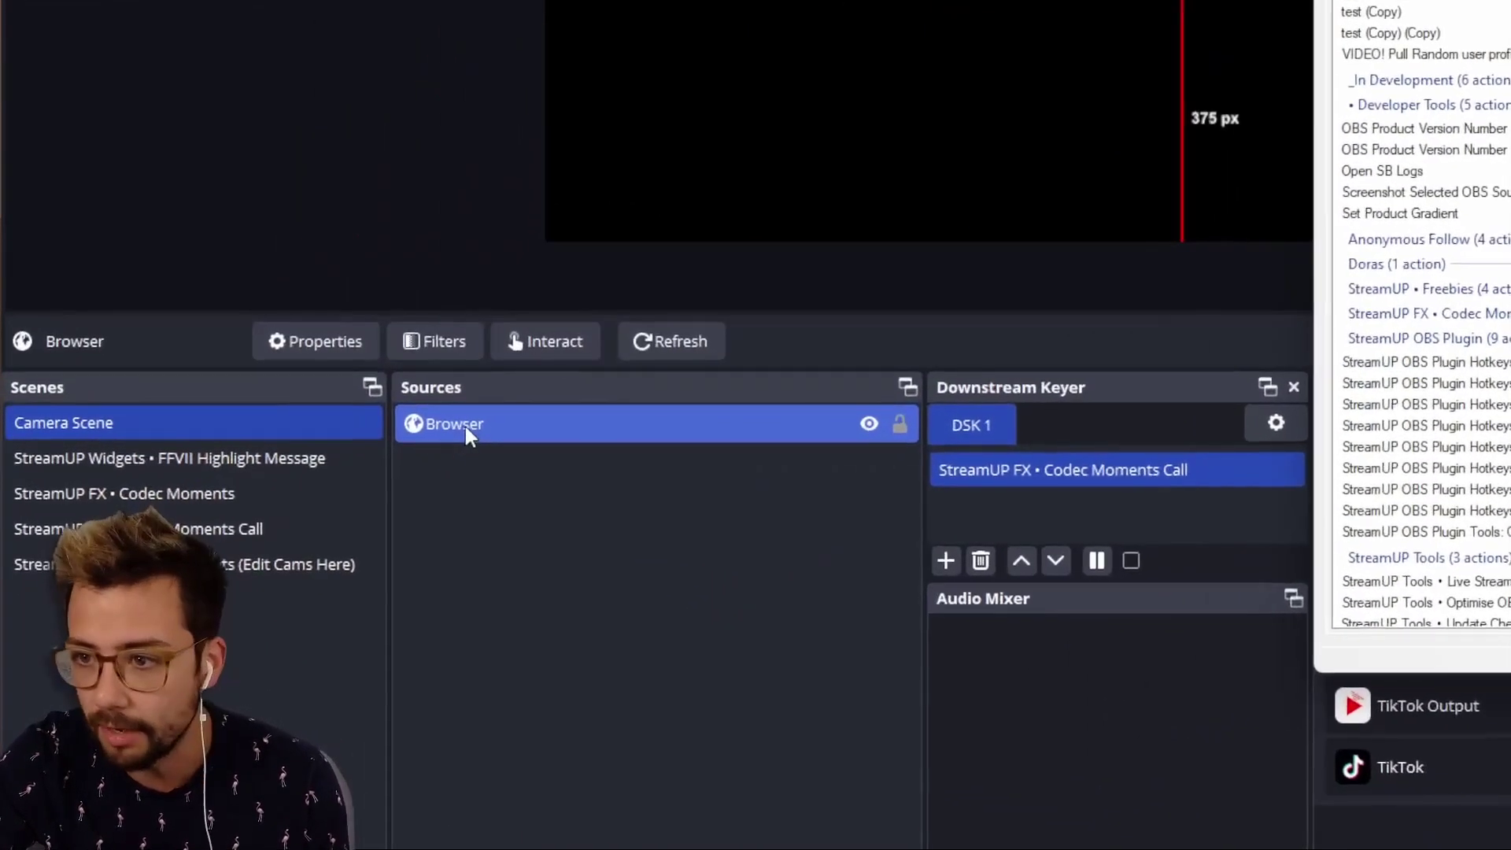
double_click(232, 559)
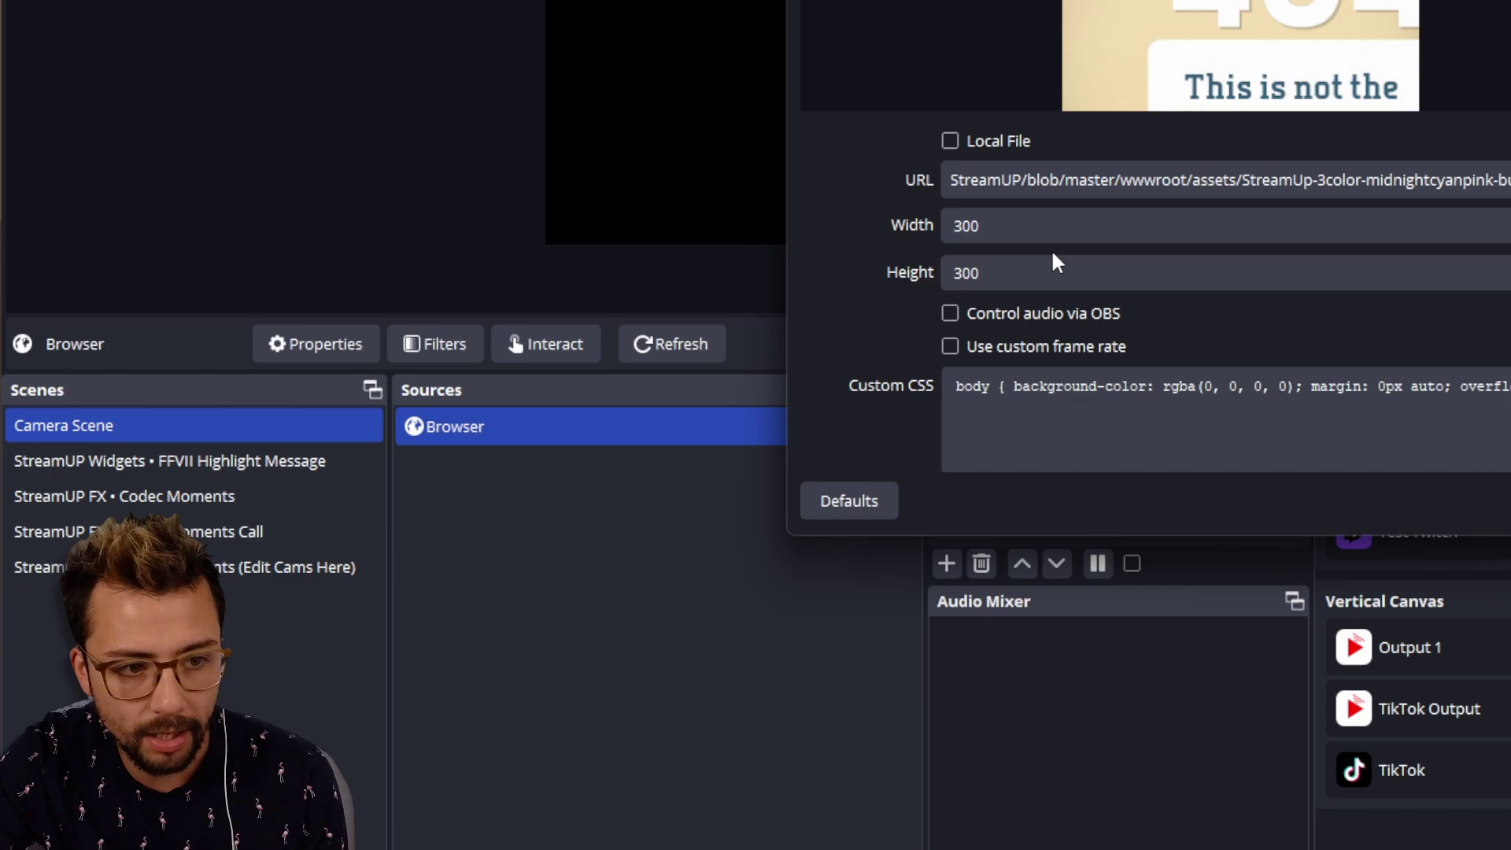
left_click(988, 226)
double_click(989, 226)
double_click(996, 282)
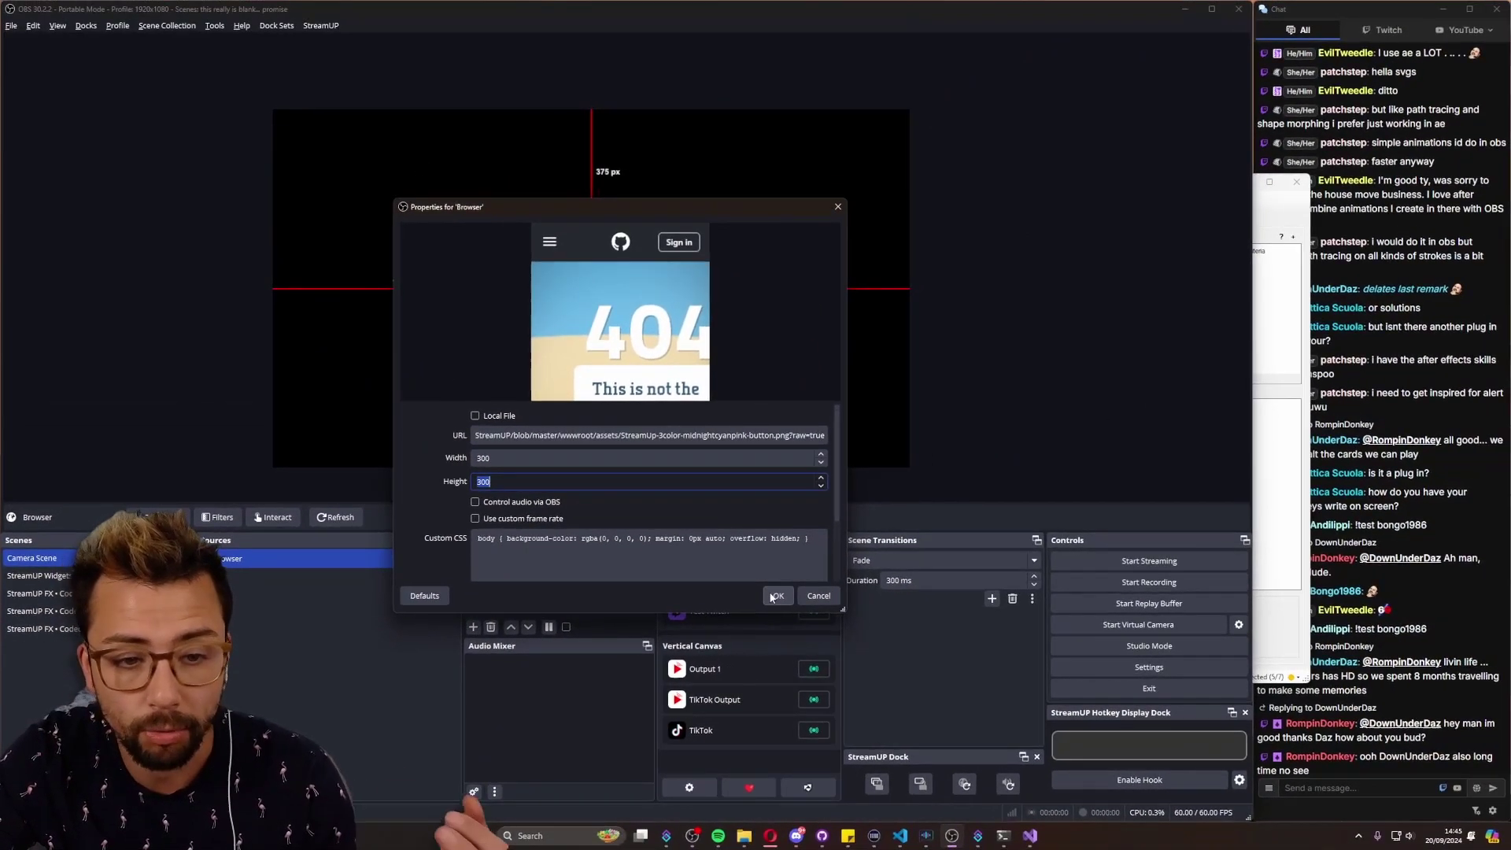
key("Return")
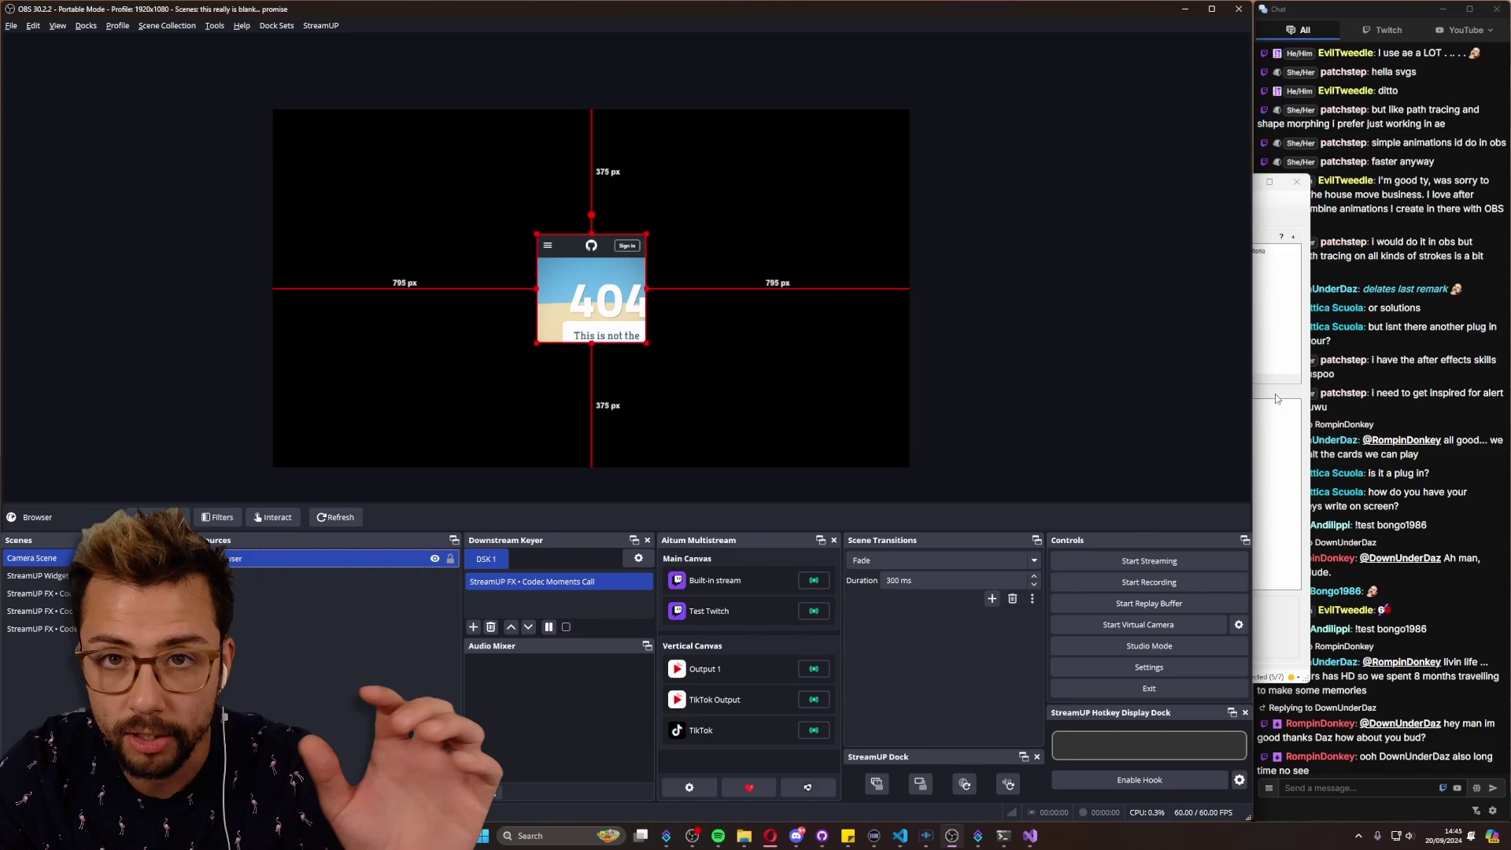
- Switch to Streamer.bot and look at the options for adding actions and triggers on the test action
left_click(1269, 355)
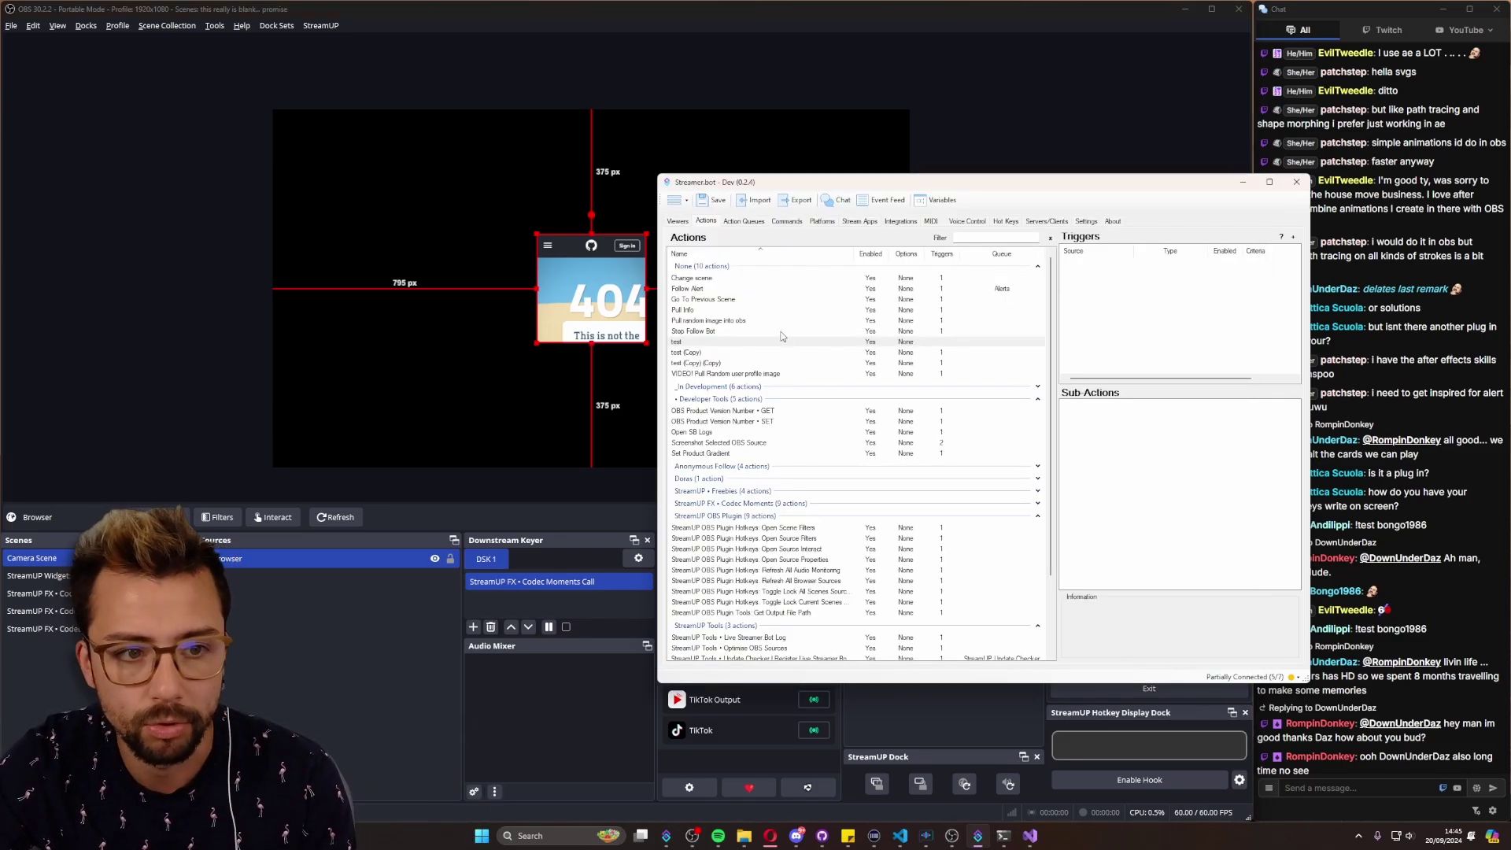
left_click(716, 340)
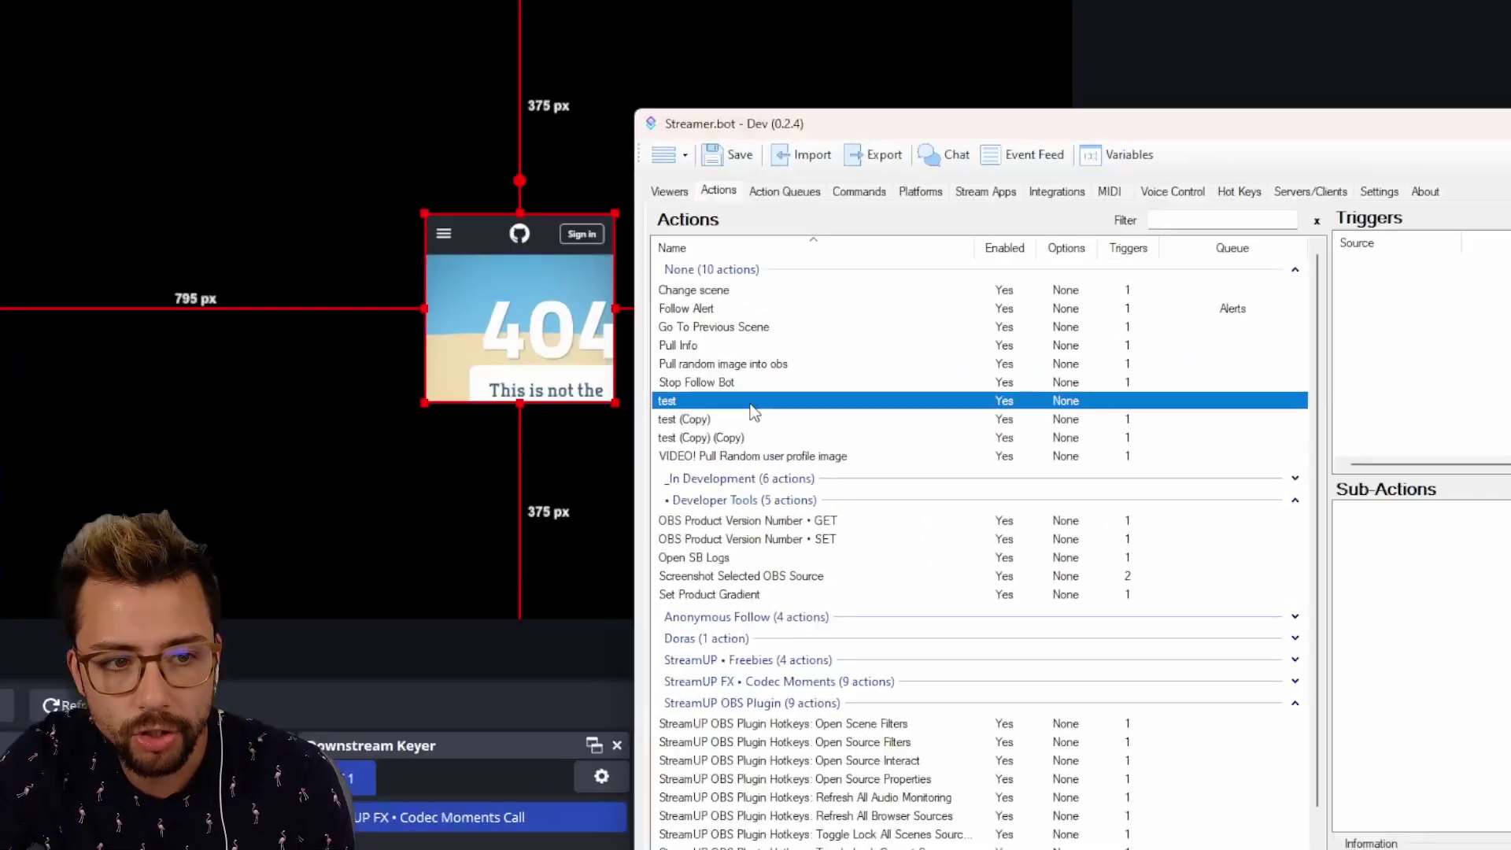
right_click(722, 343)
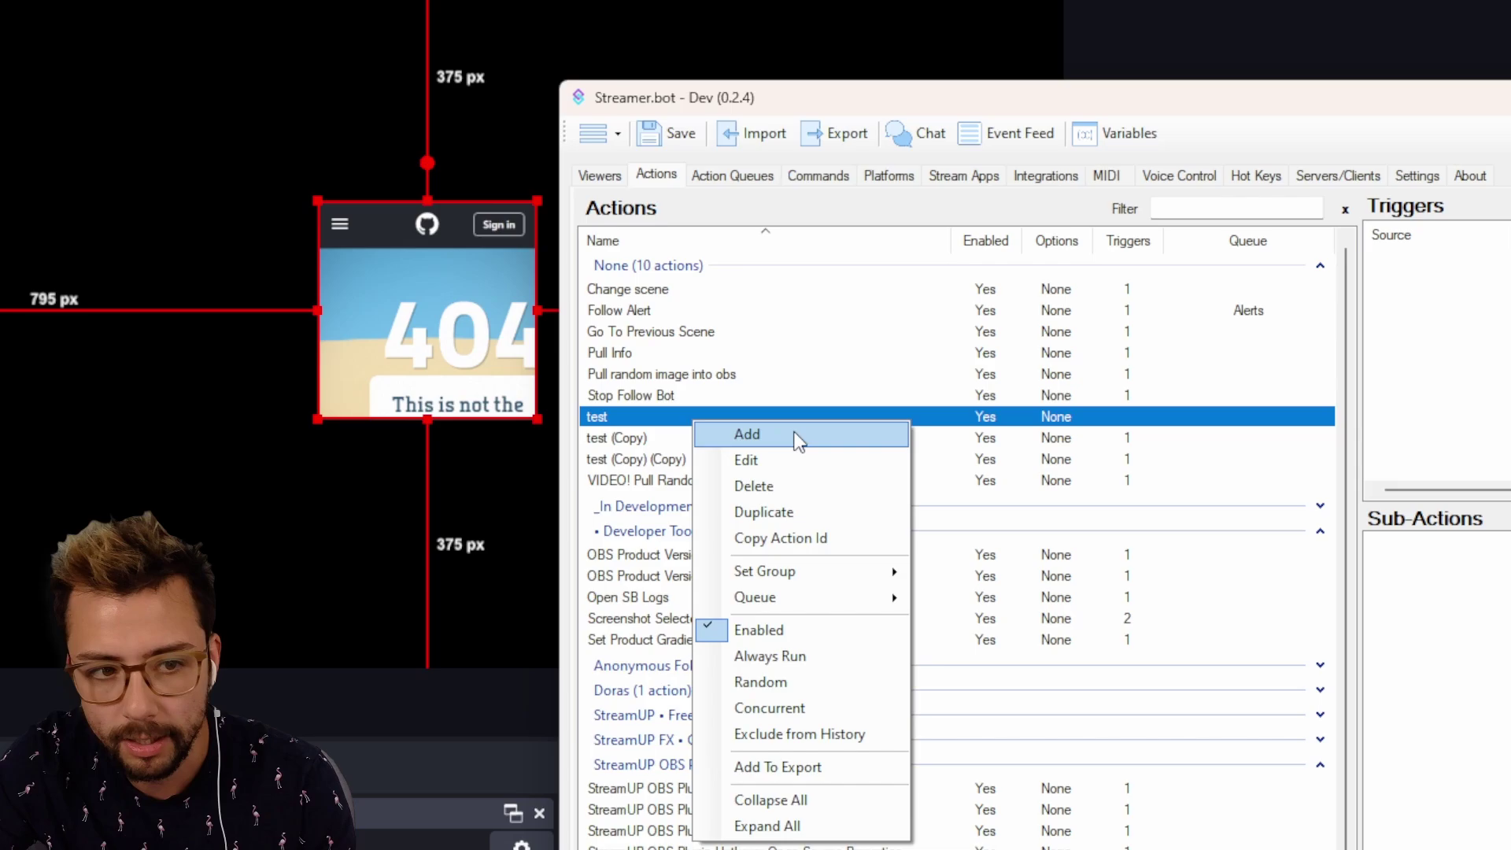
left_click(630, 418)
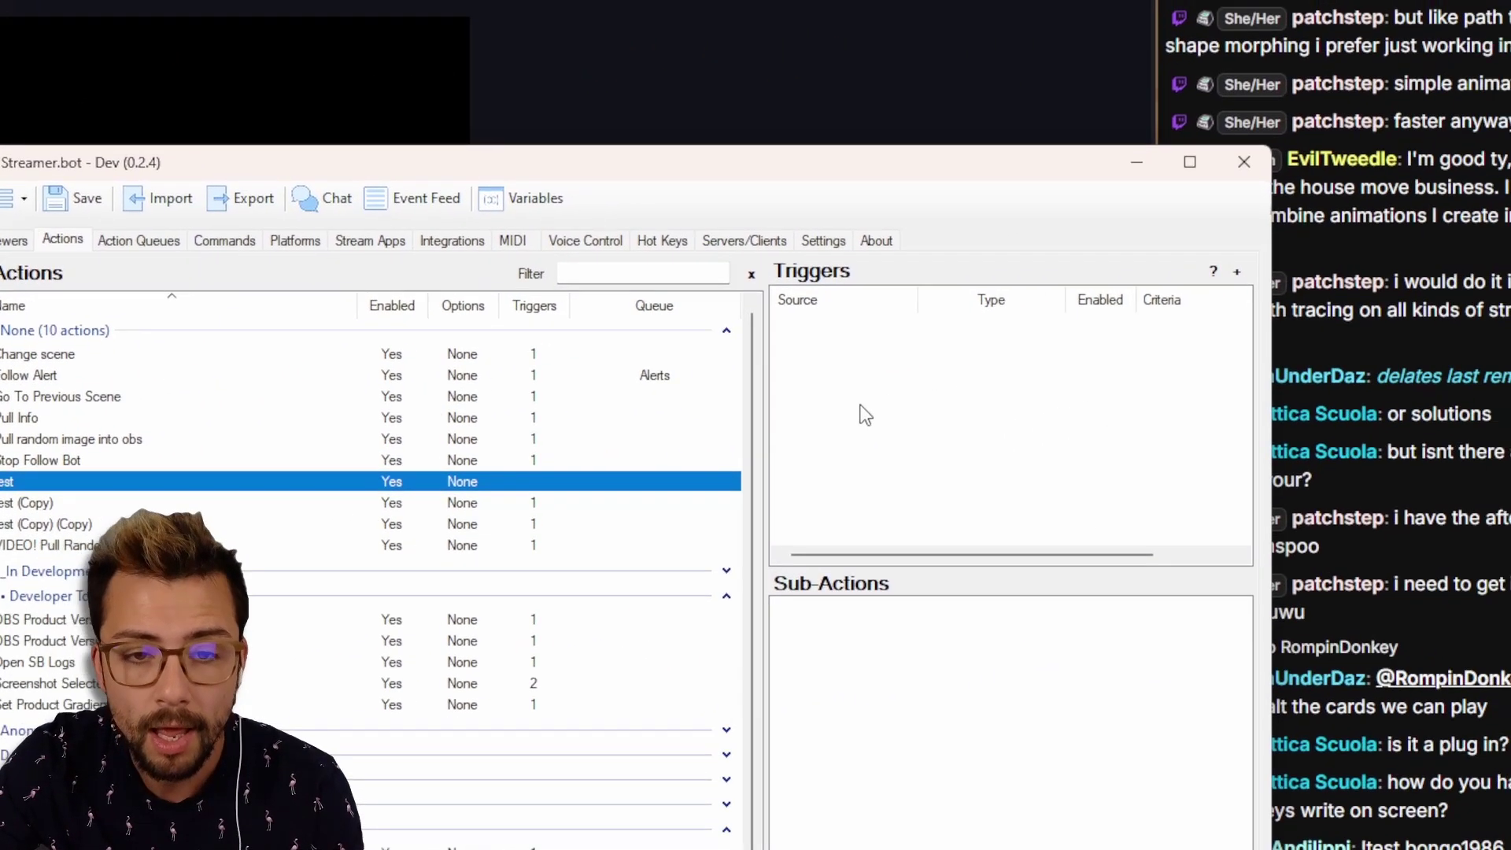
right_click(1493, 329)
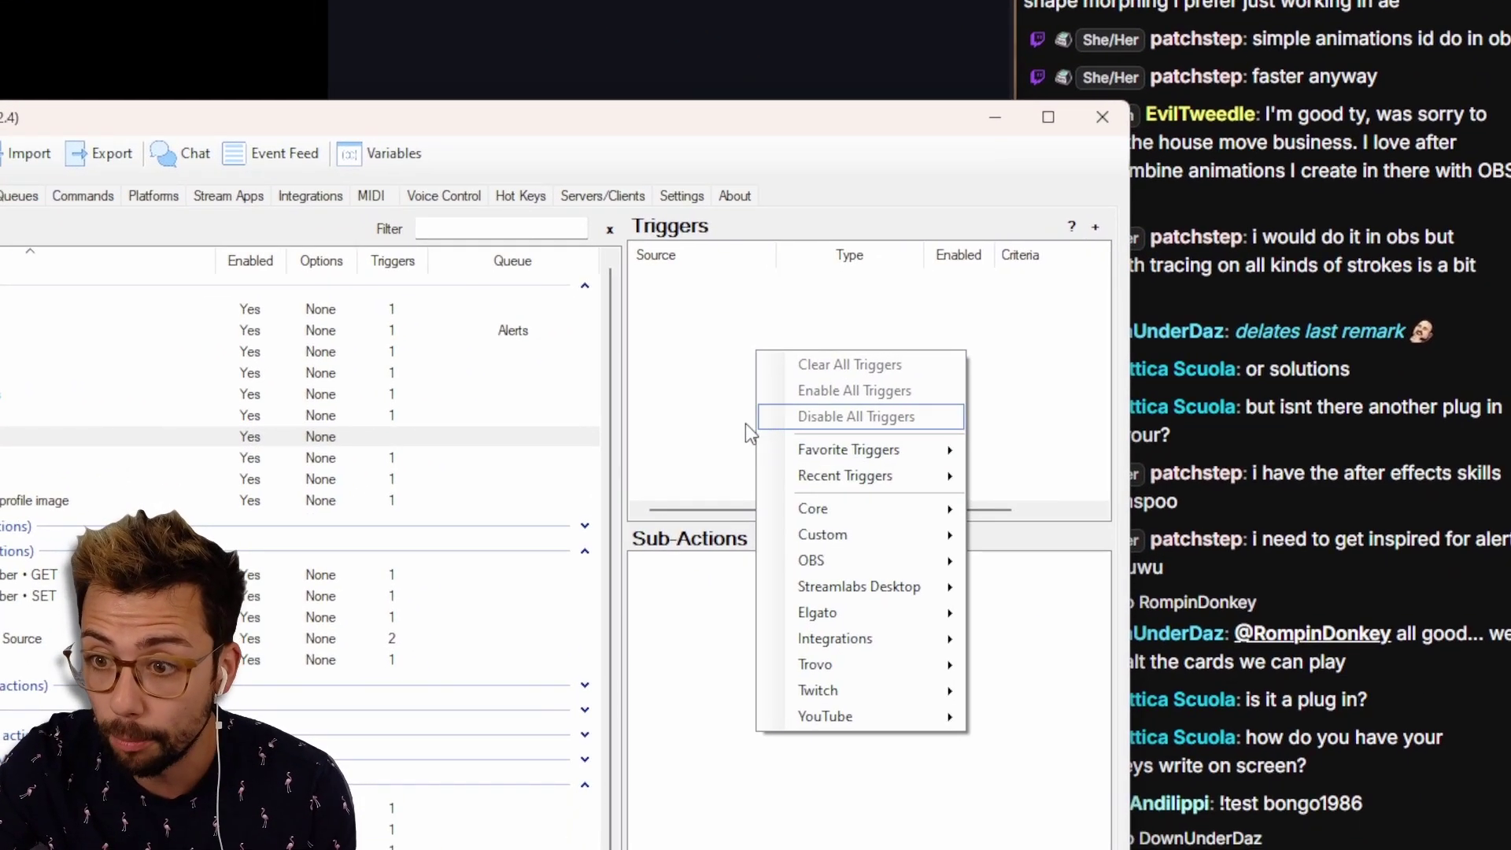
left_click(748, 432)
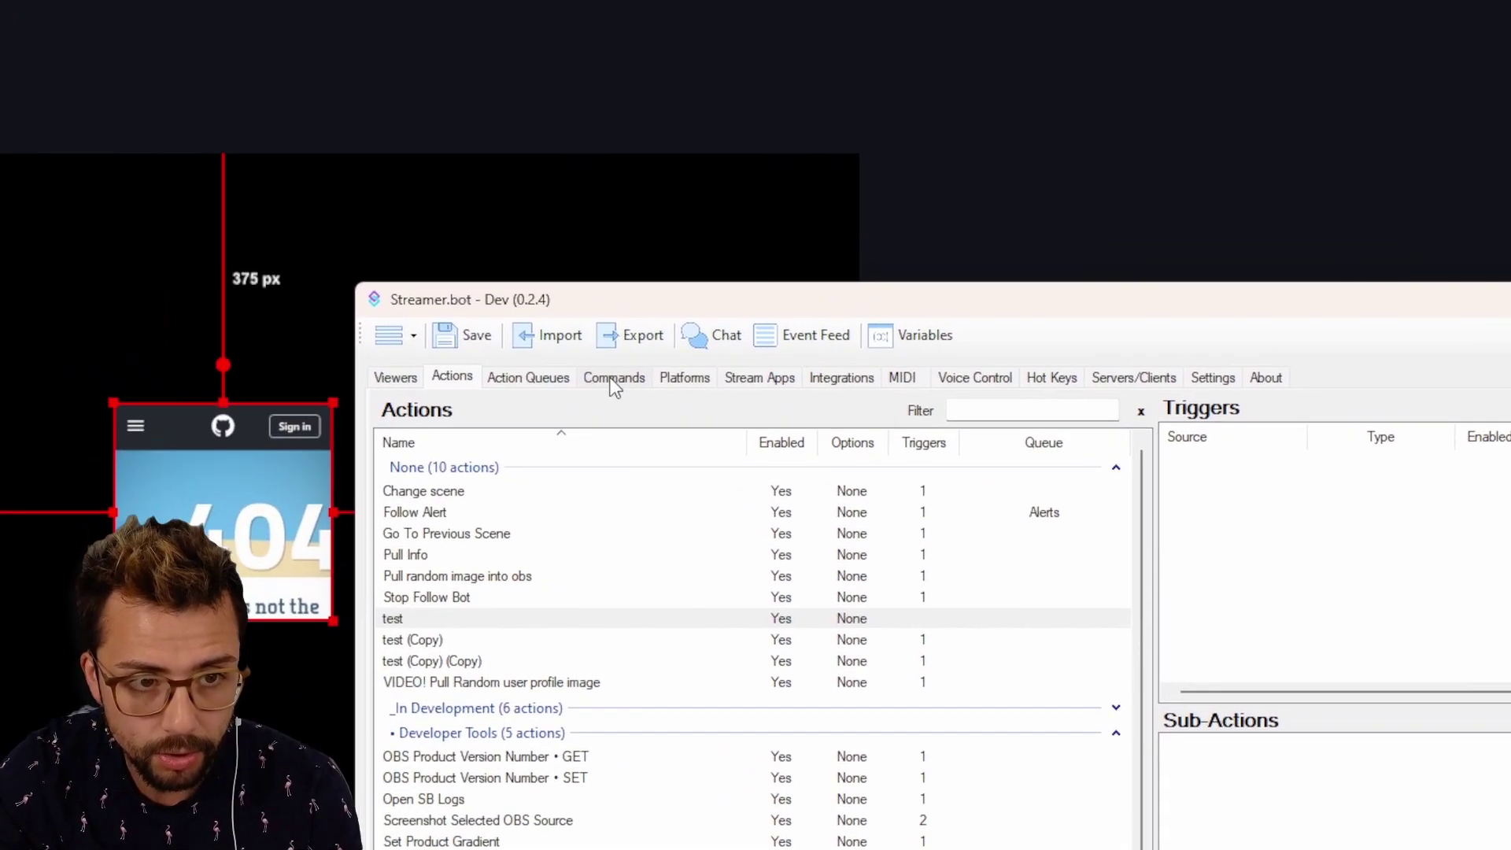
- Add a command named Shoutout with the text !so for Twitch and YouTube messages, allowing only Moderators
left_click(82, 195)
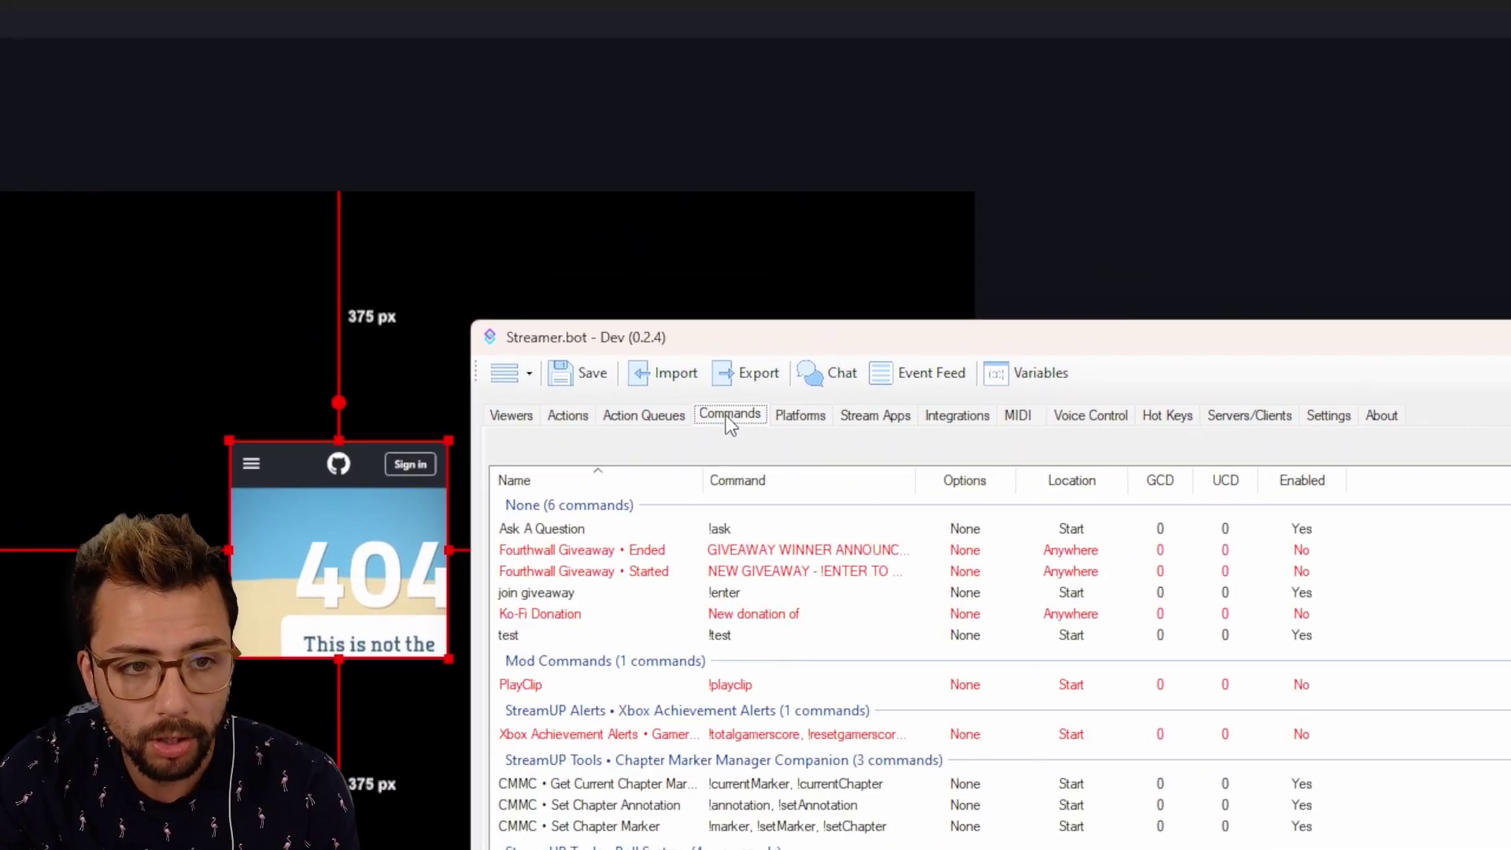
right_click(58, 355)
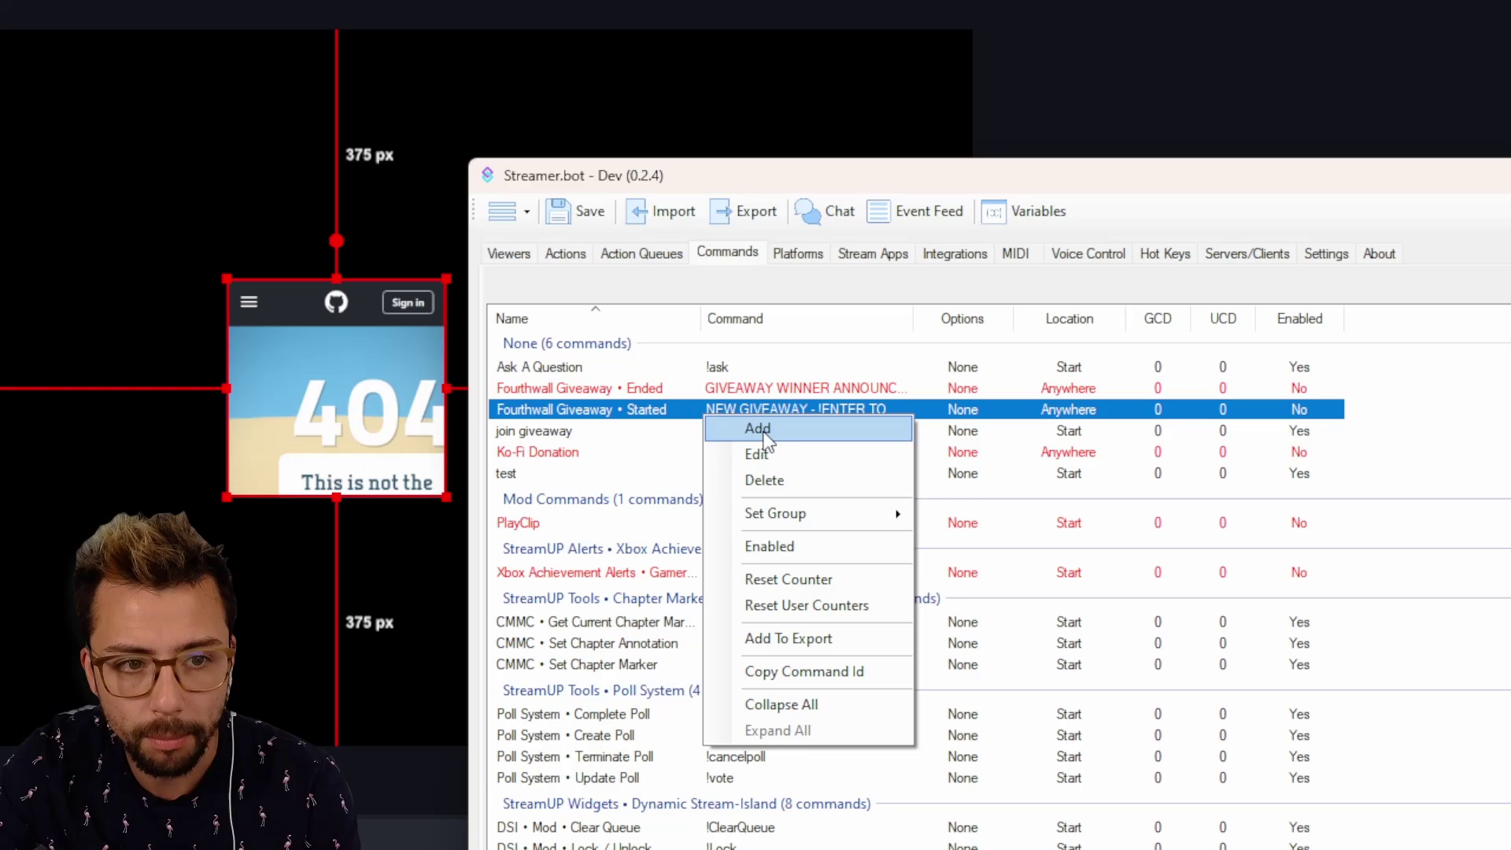
left_click(819, 462)
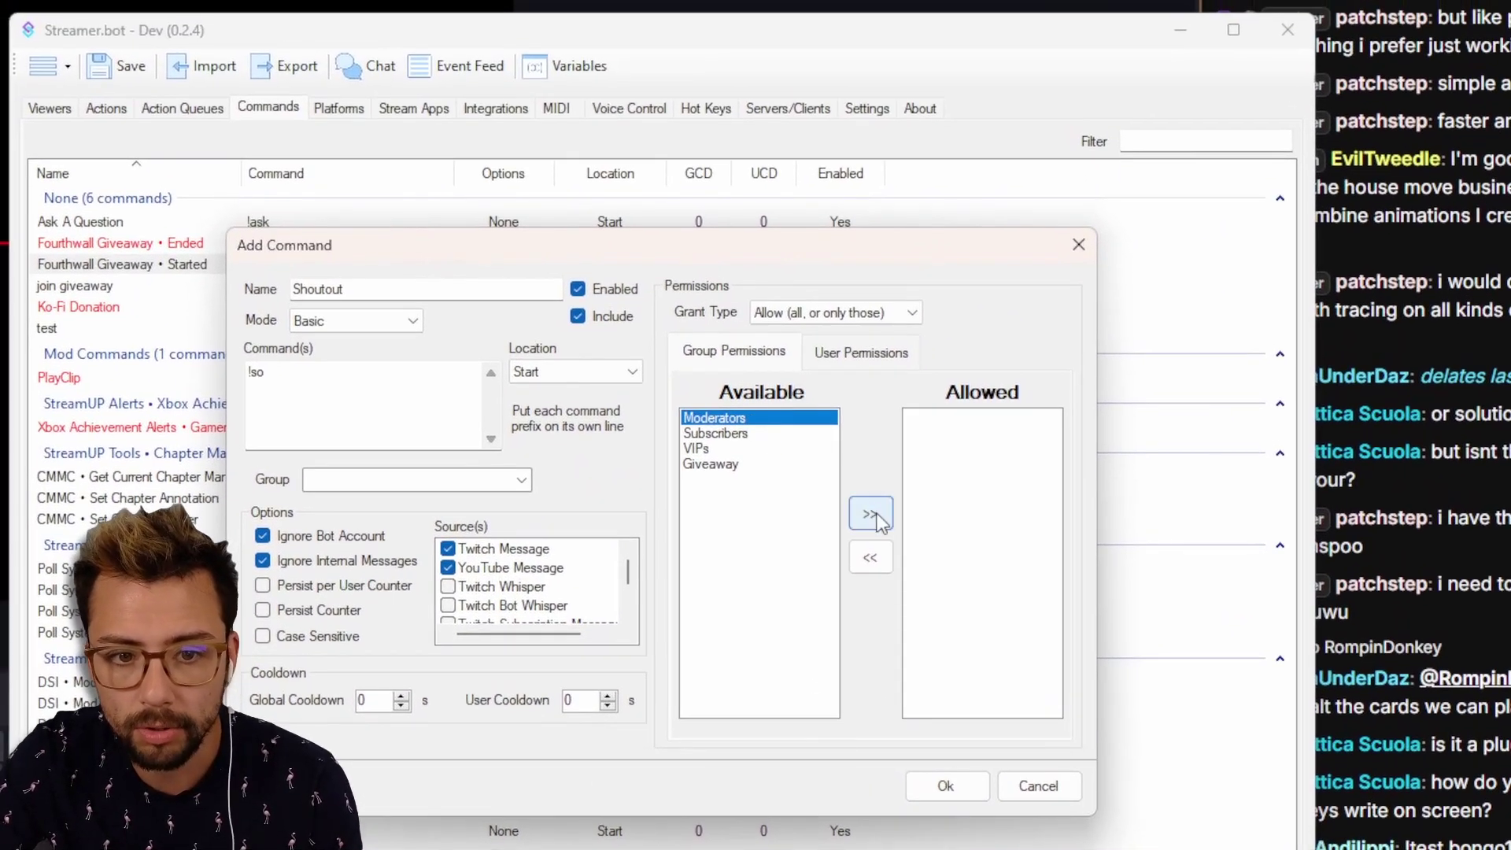
left_click(862, 496)
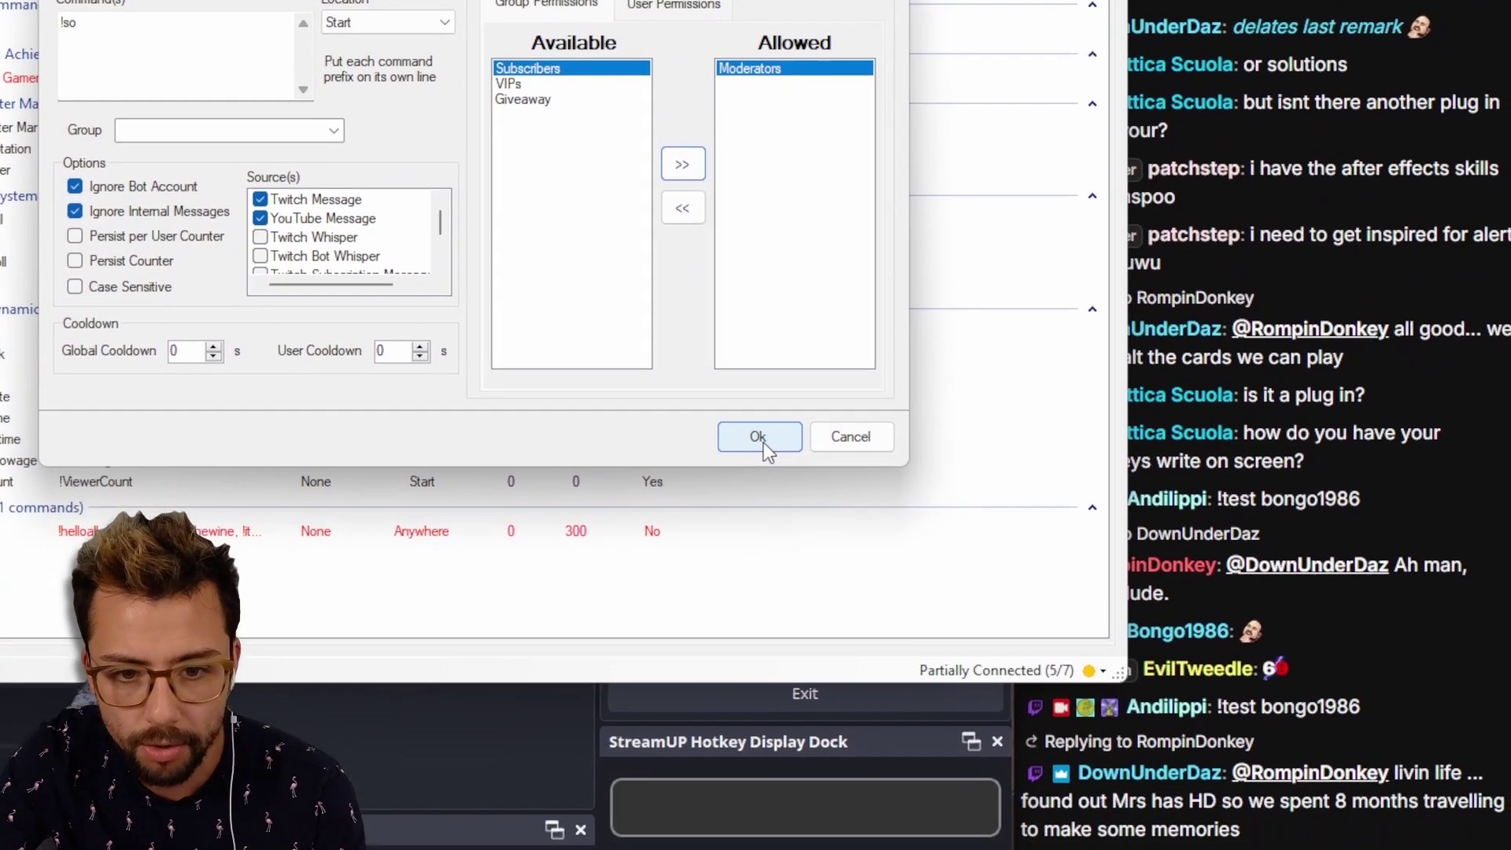
left_click(945, 785)
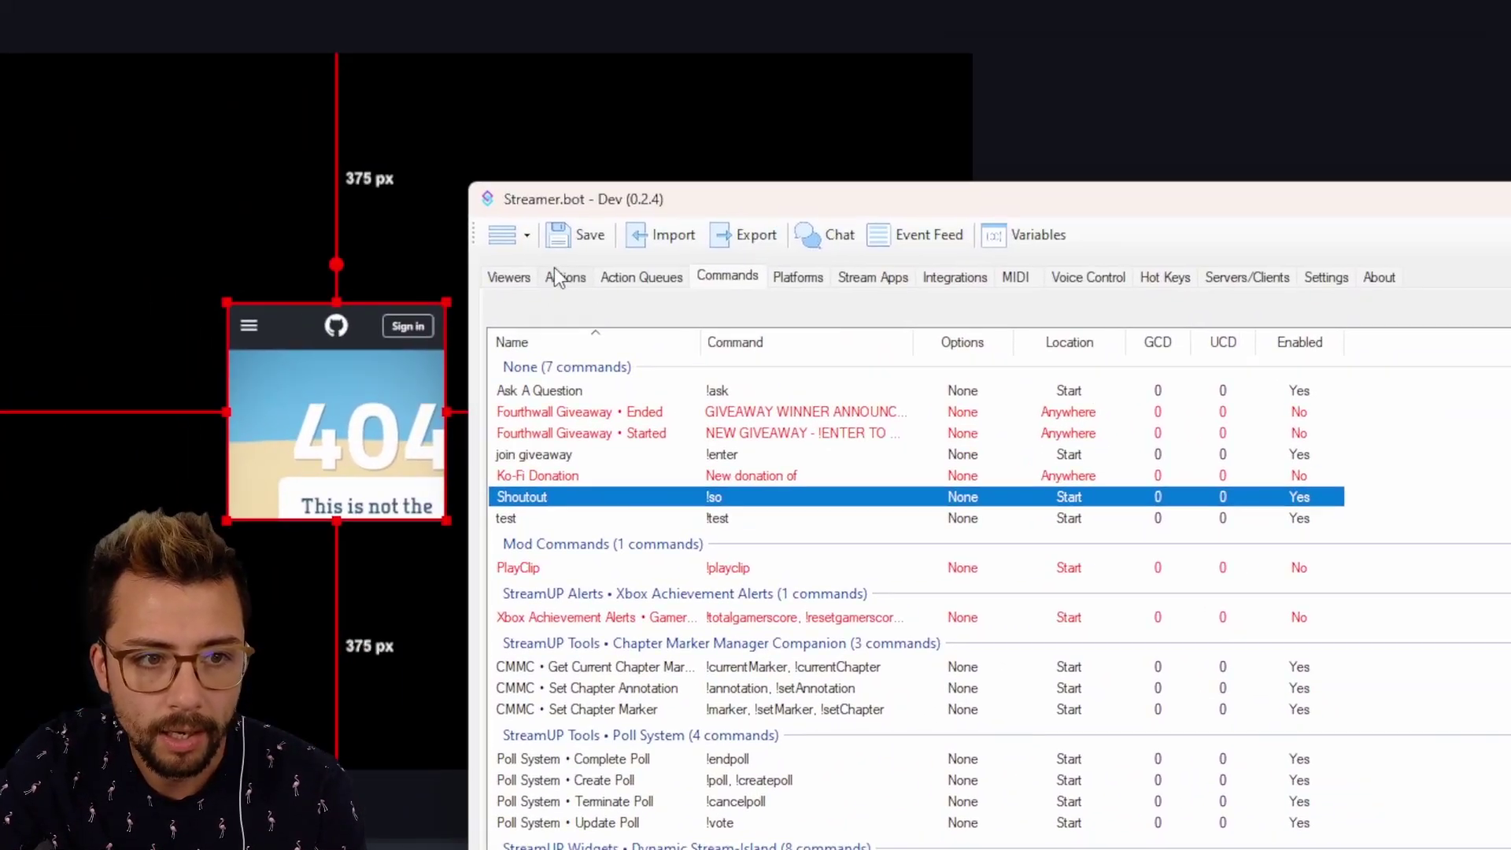
- Rename the test action as Shoutout
left_click(556, 269)
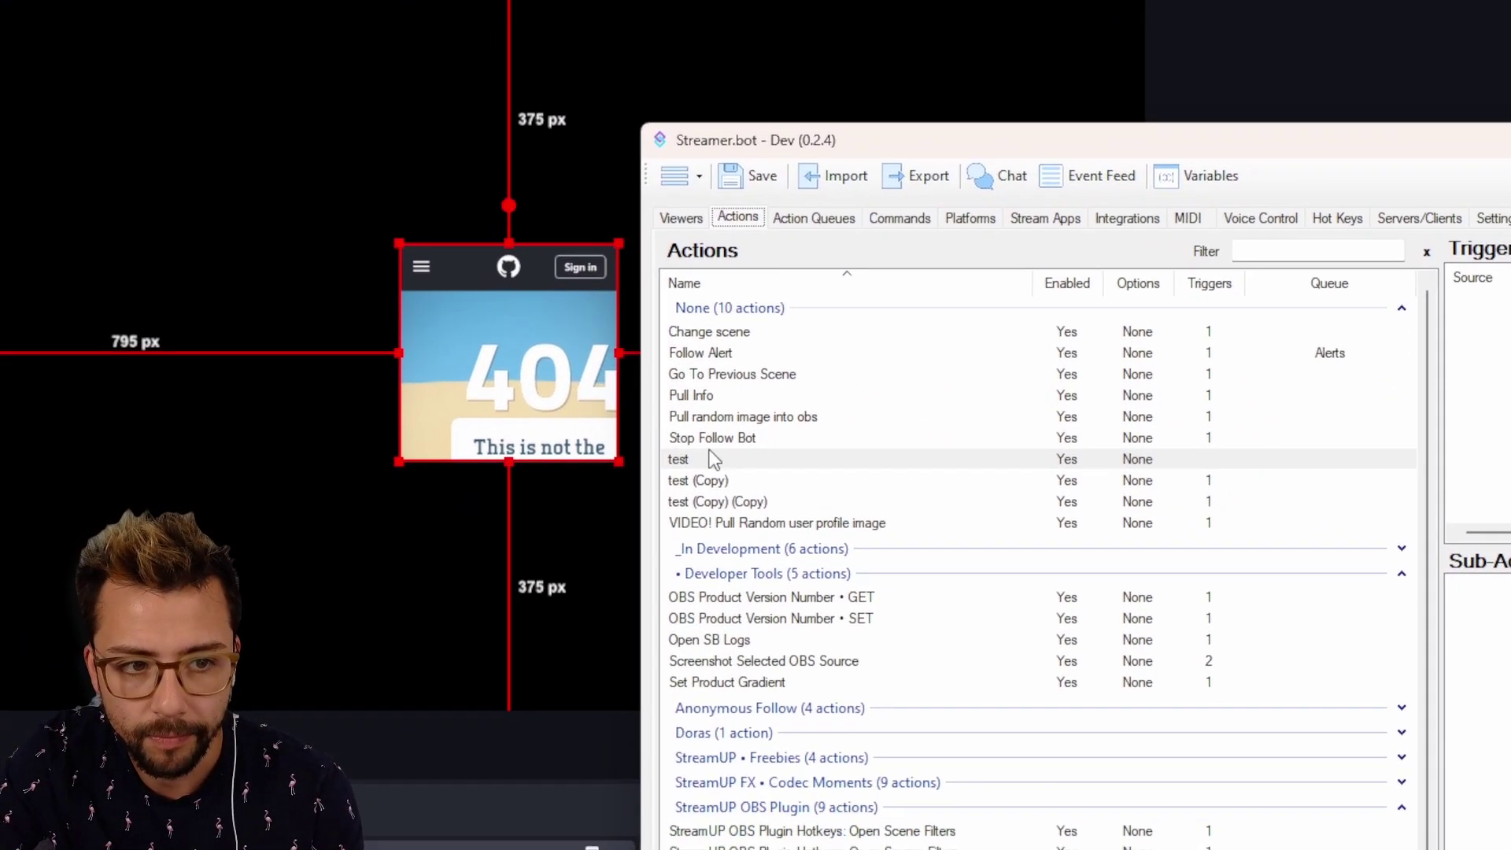
left_click(732, 668)
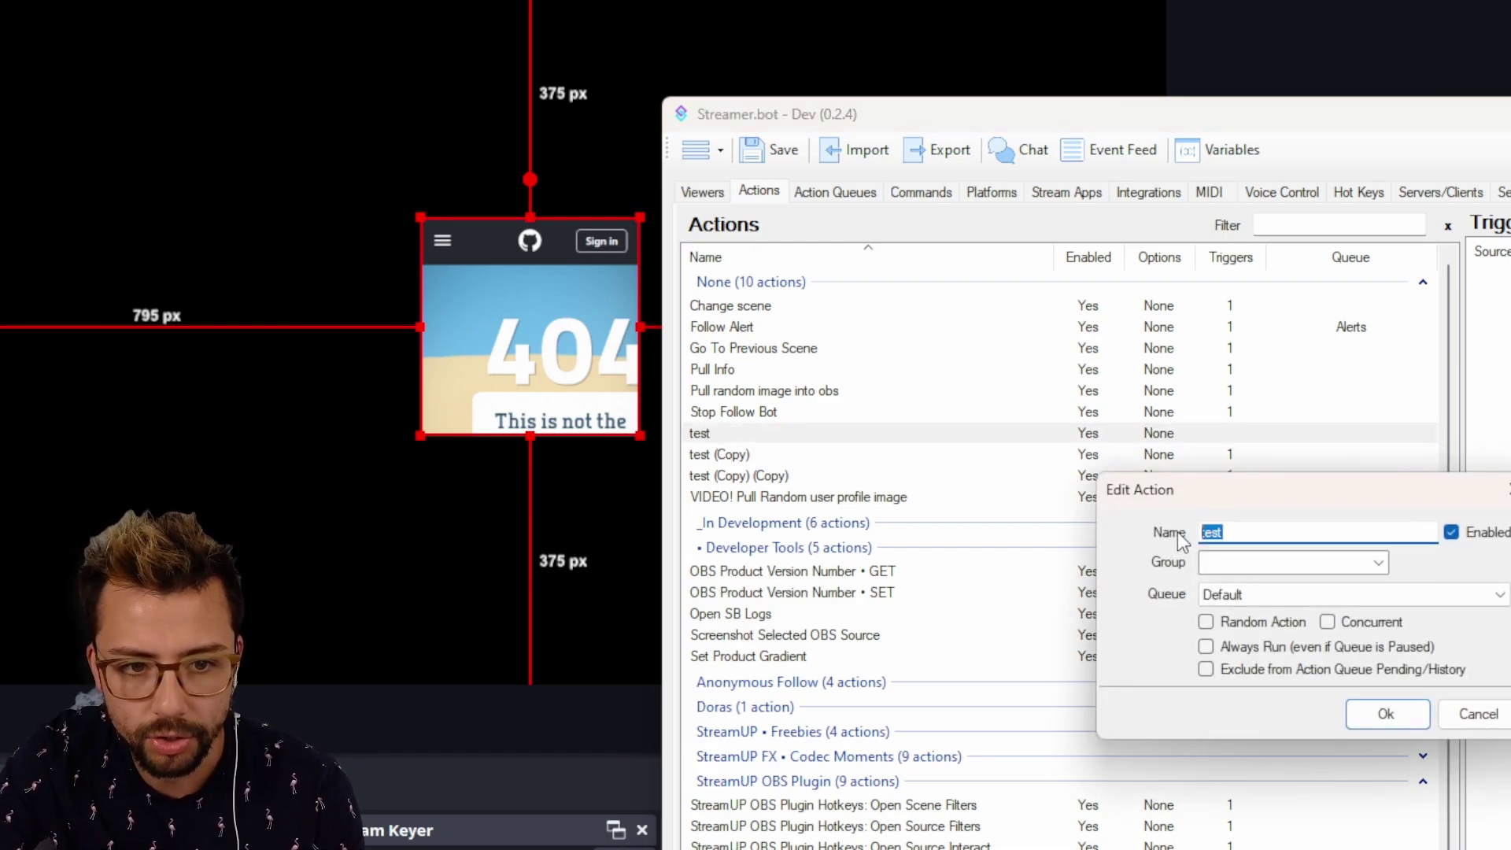
type("Shoutout")
key("Return")
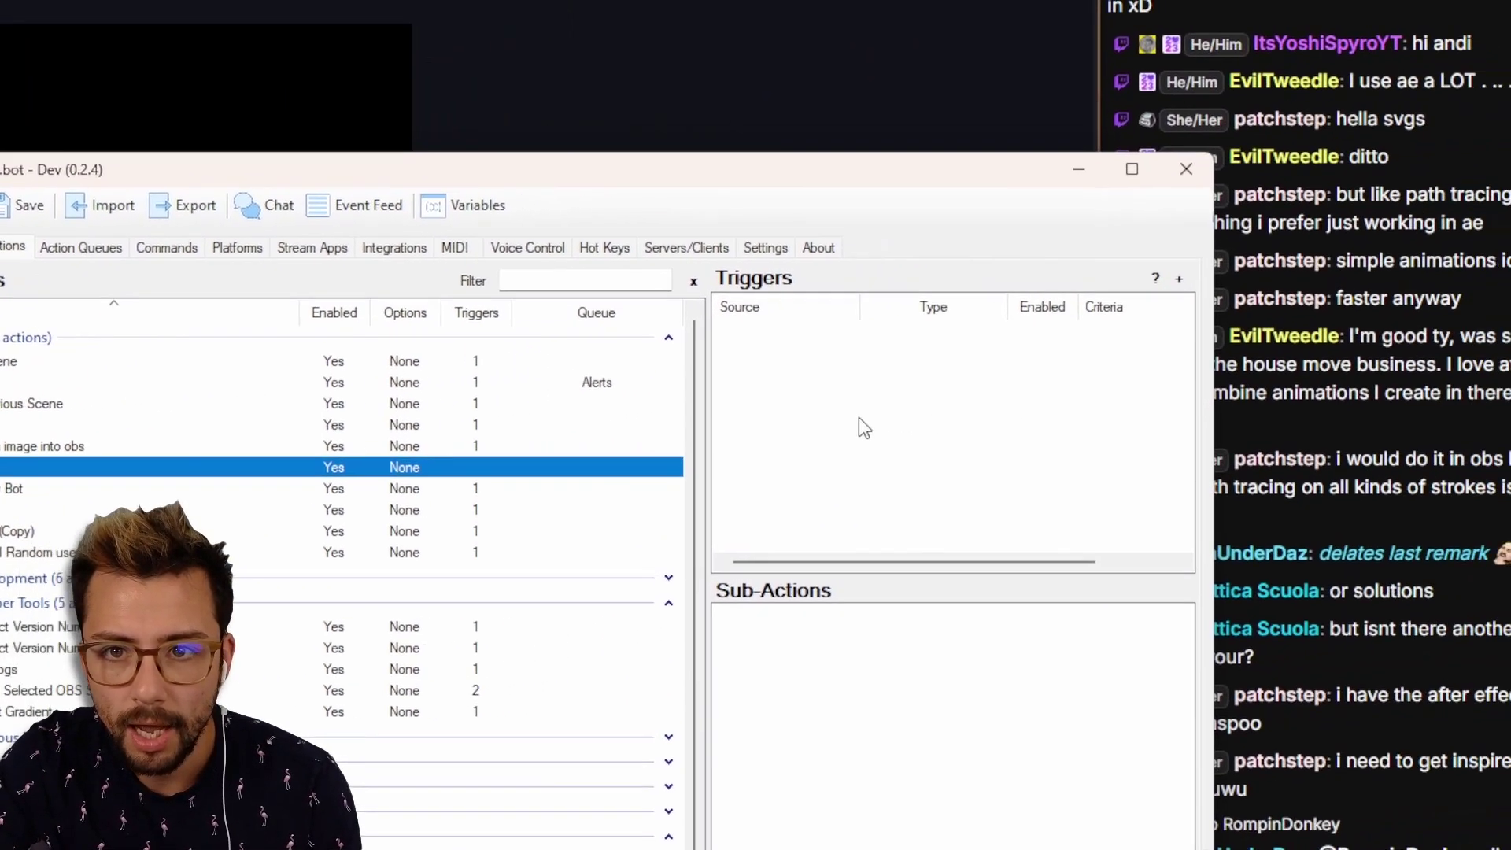
- Add a Command Triggered trigger to the Shoutout action, using the Shoutout (!so) command
right_click(795, 439)
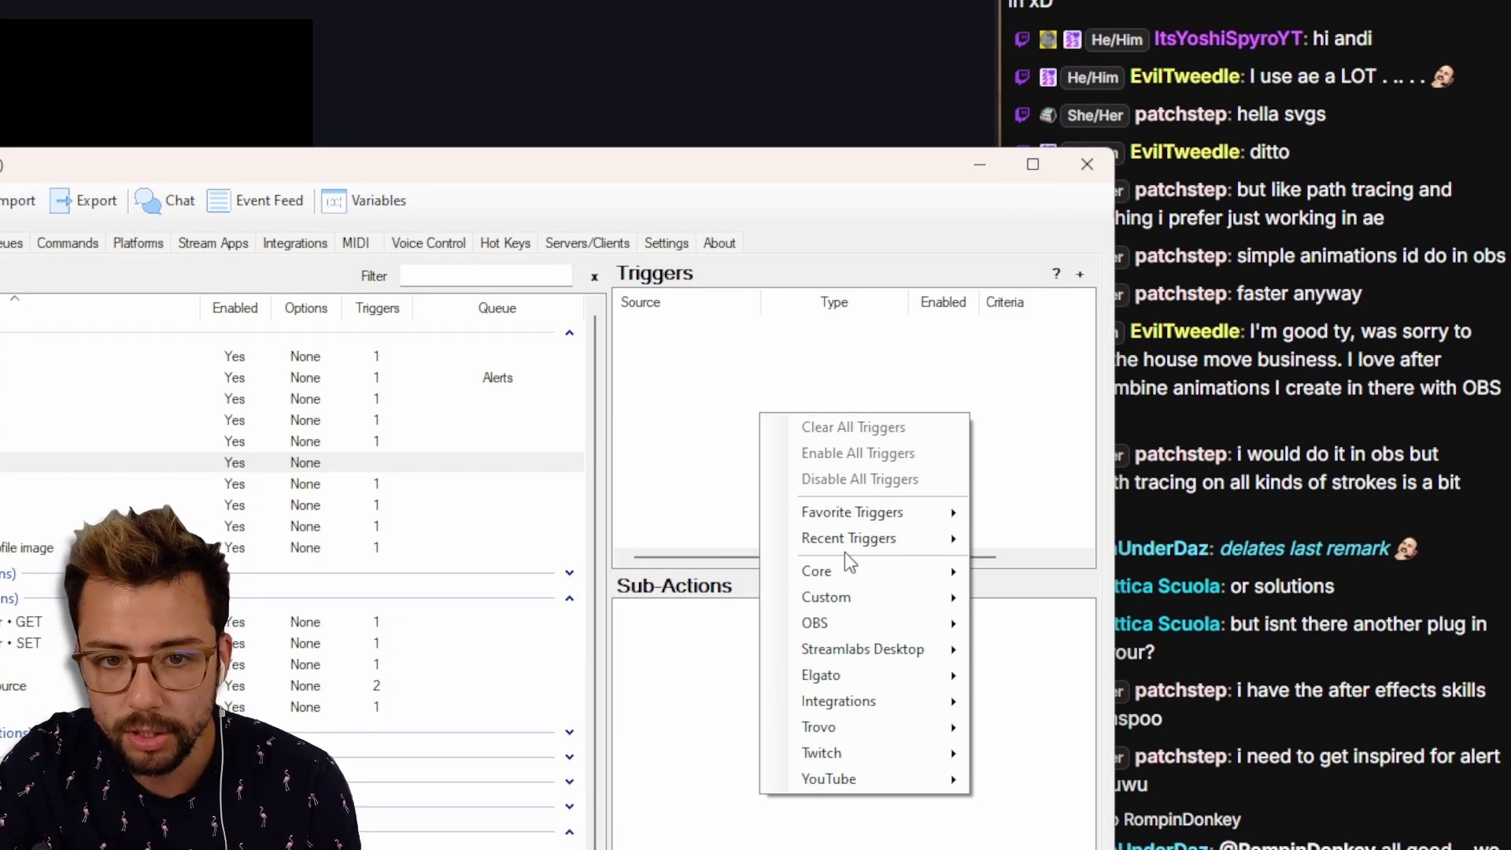
mouse_move(871, 568)
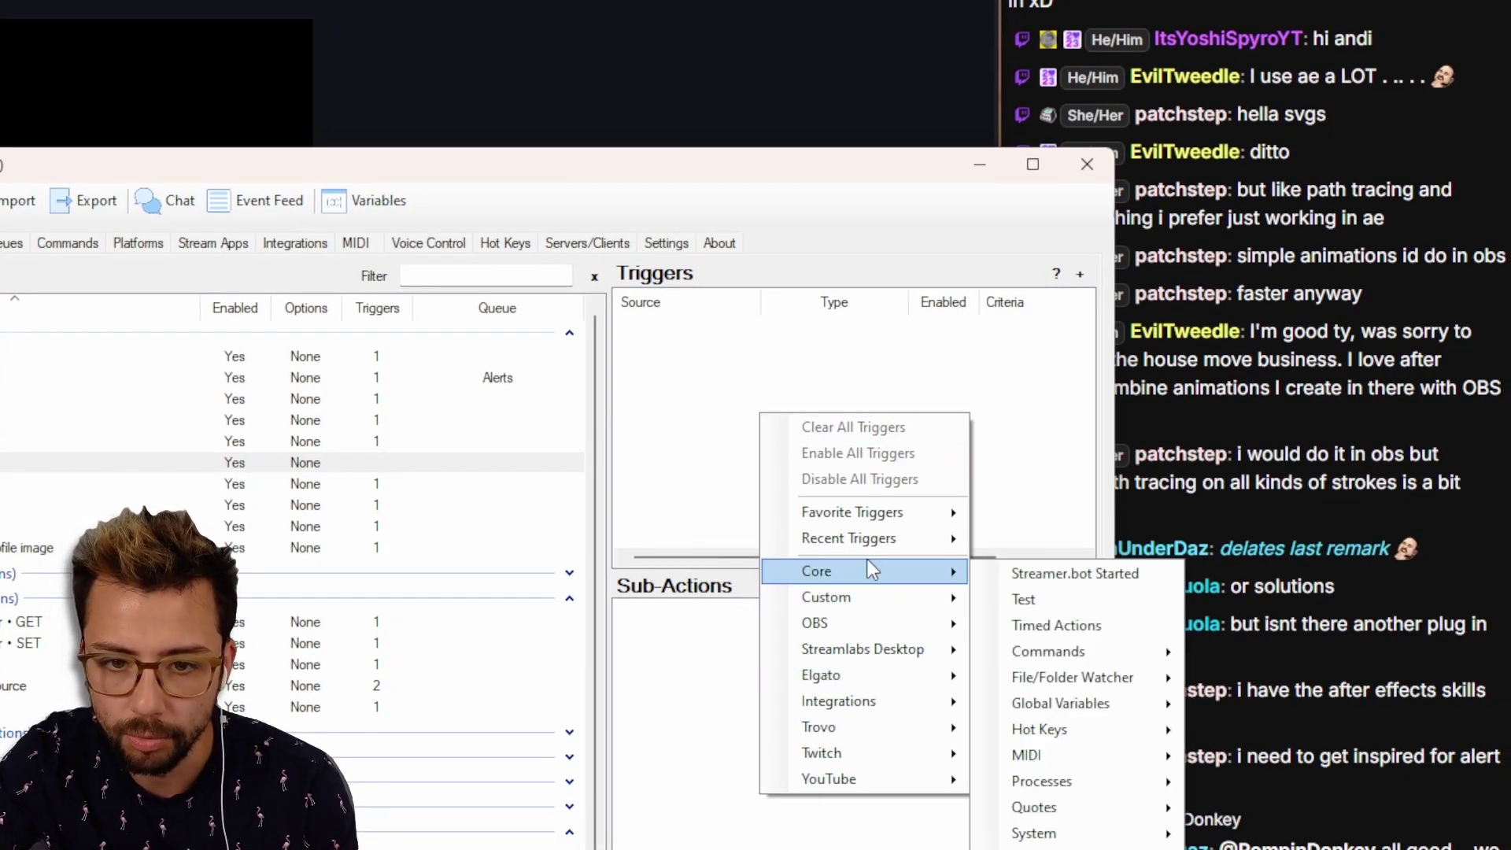
mouse_move(1092, 659)
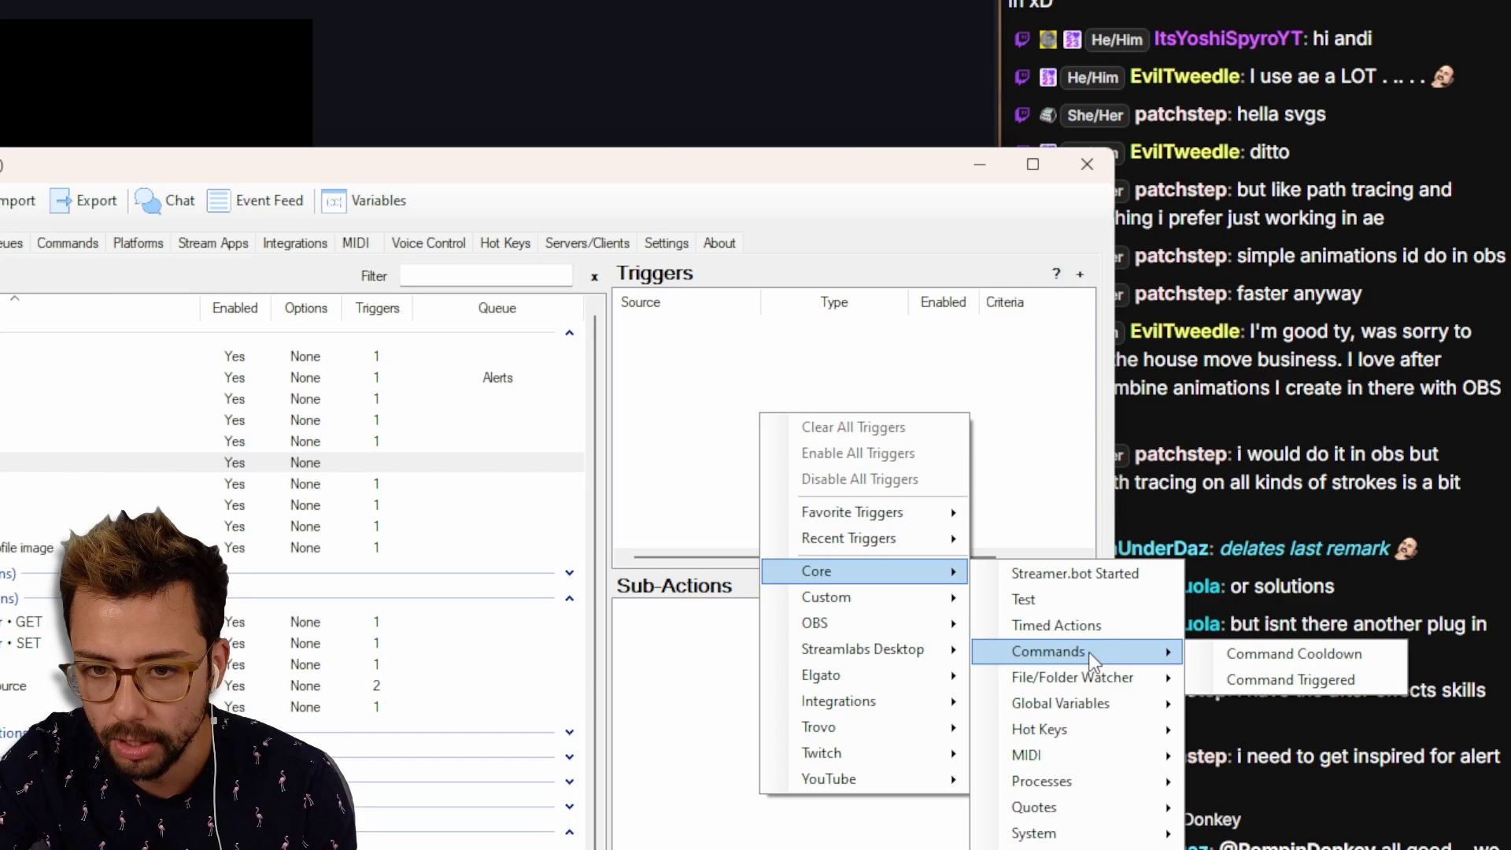
left_click(1249, 681)
left_click(413, 653)
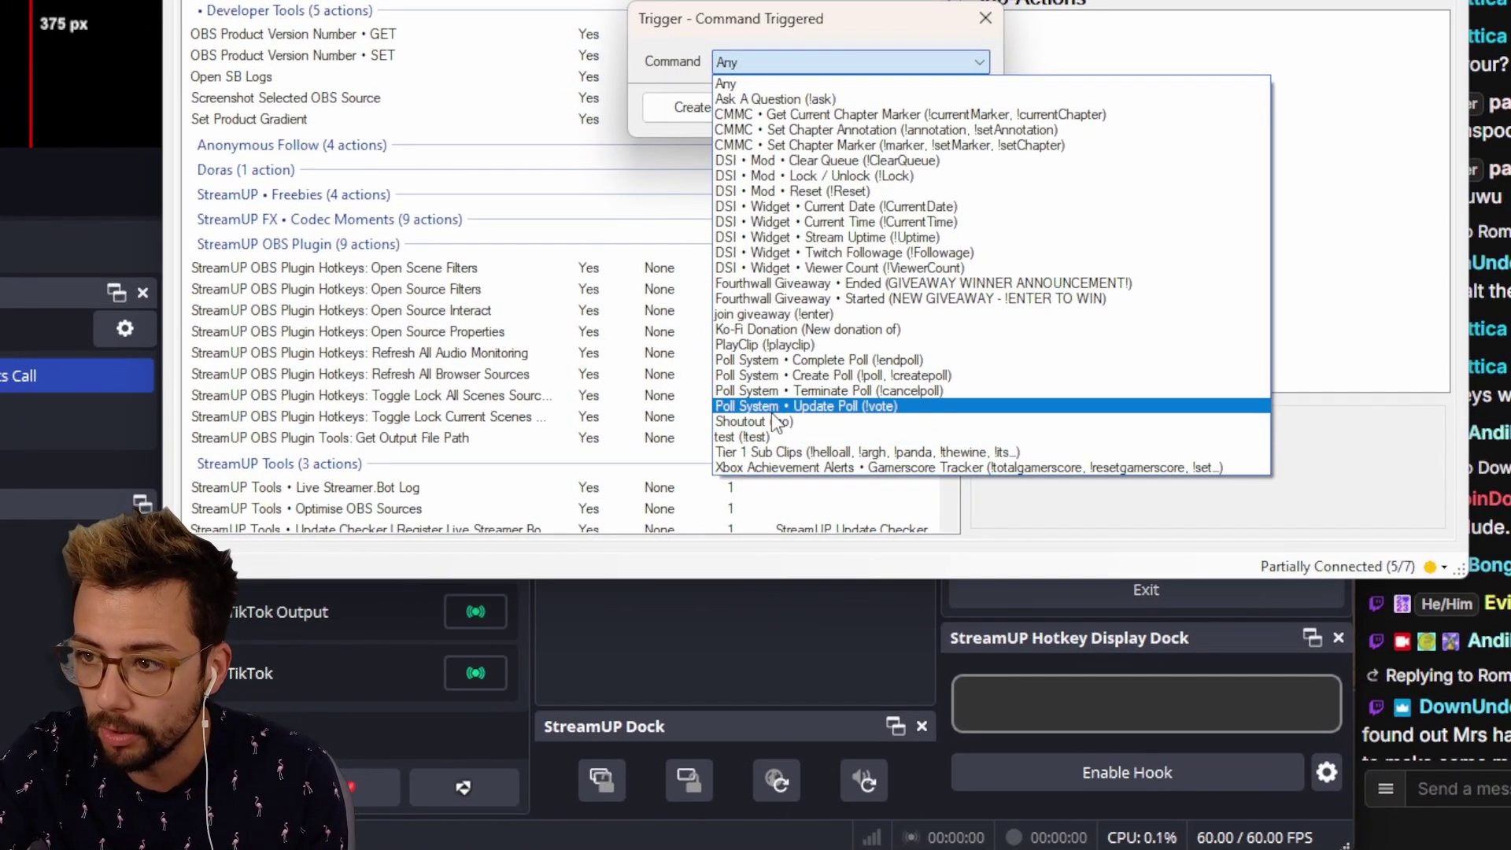
left_click(769, 422)
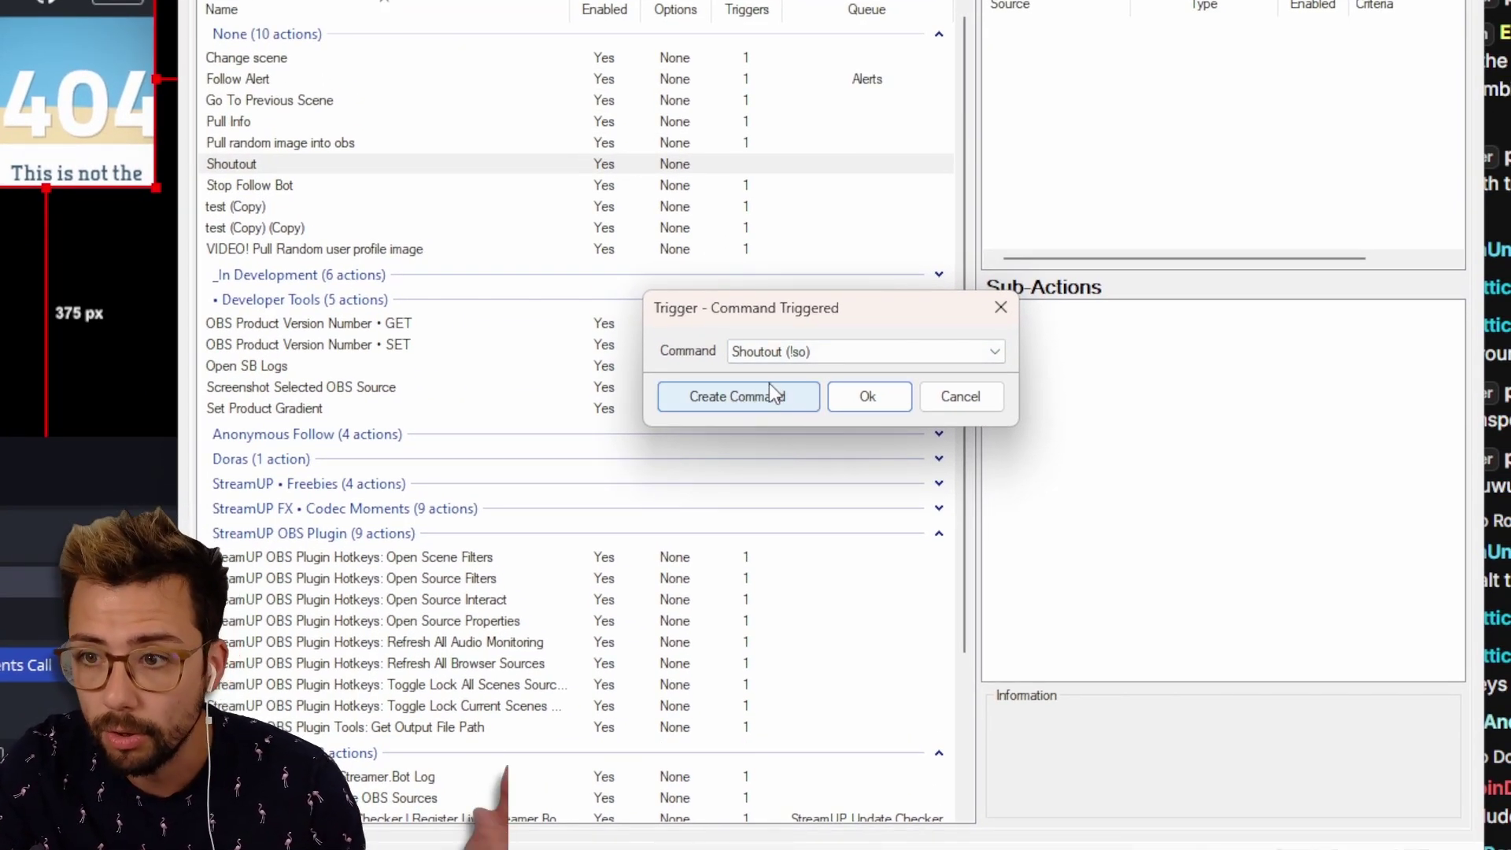
left_click(768, 401)
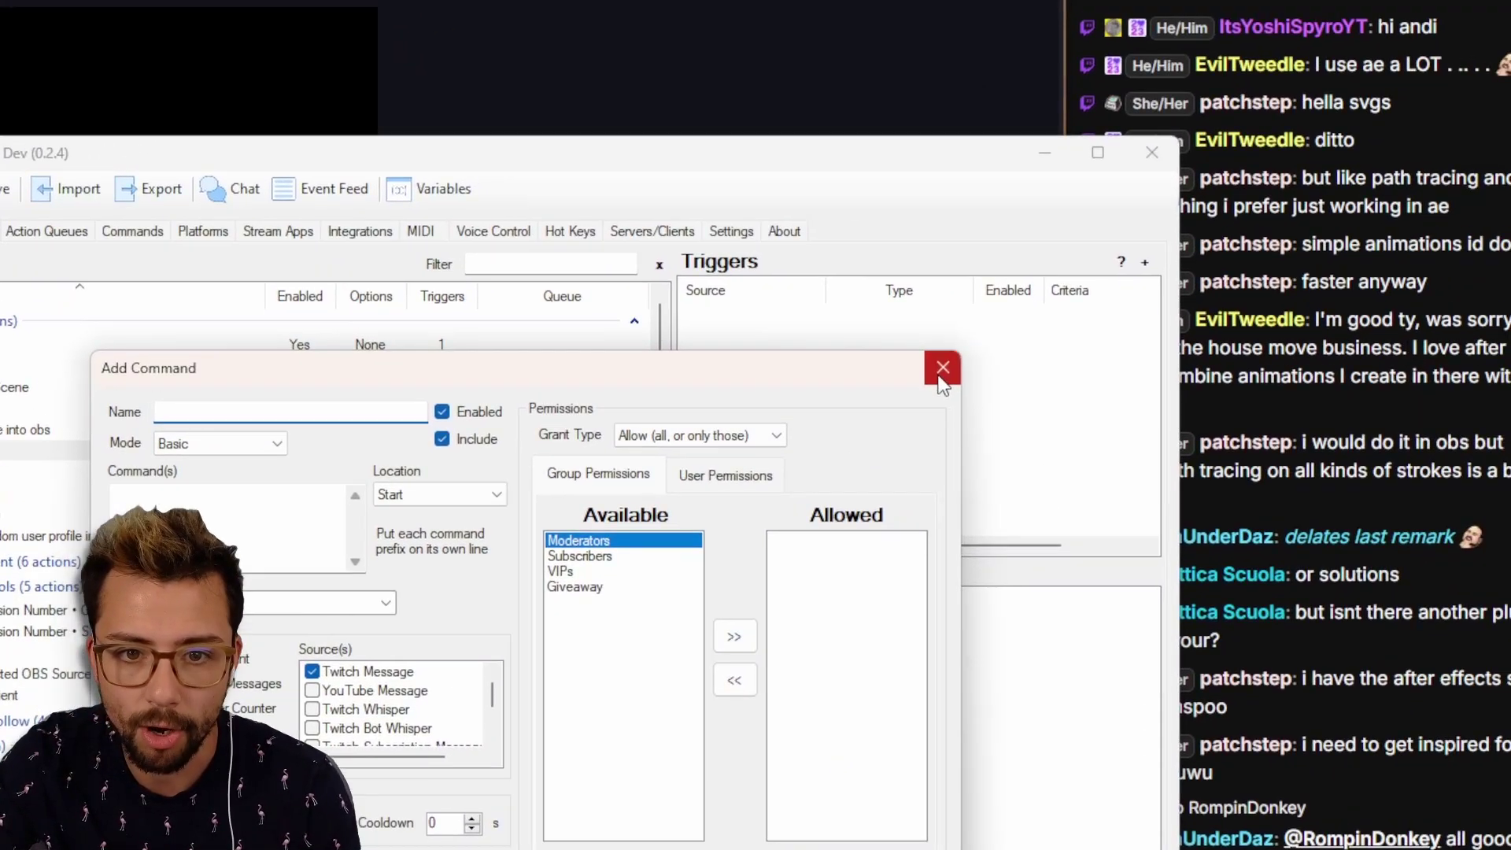
left_click(1248, 80)
left_click(732, 464)
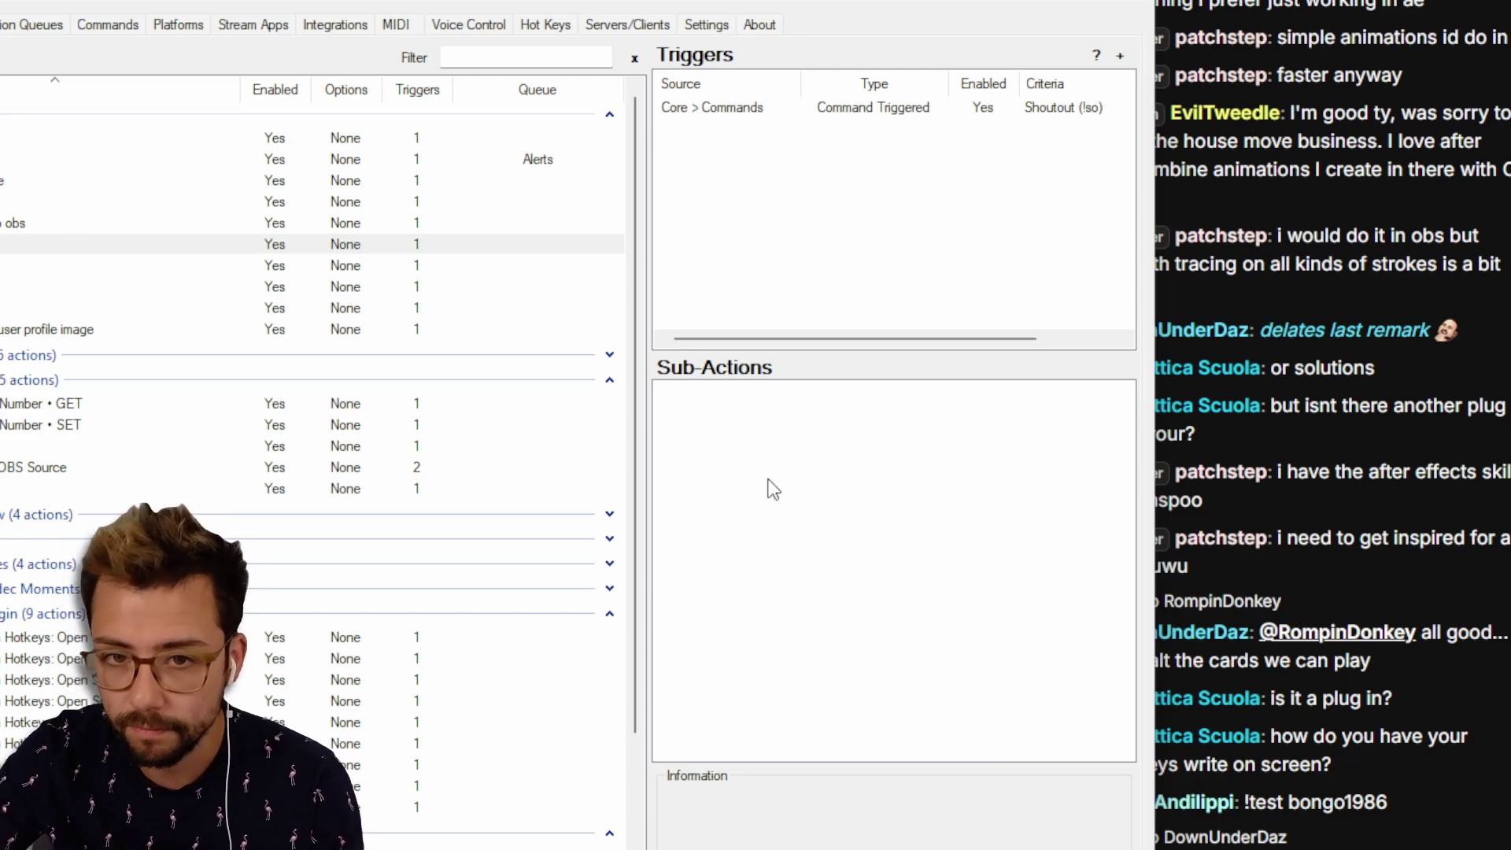
- Add a Delay sub-action of 1 ms to the Shoutout action
right_click(769, 481)
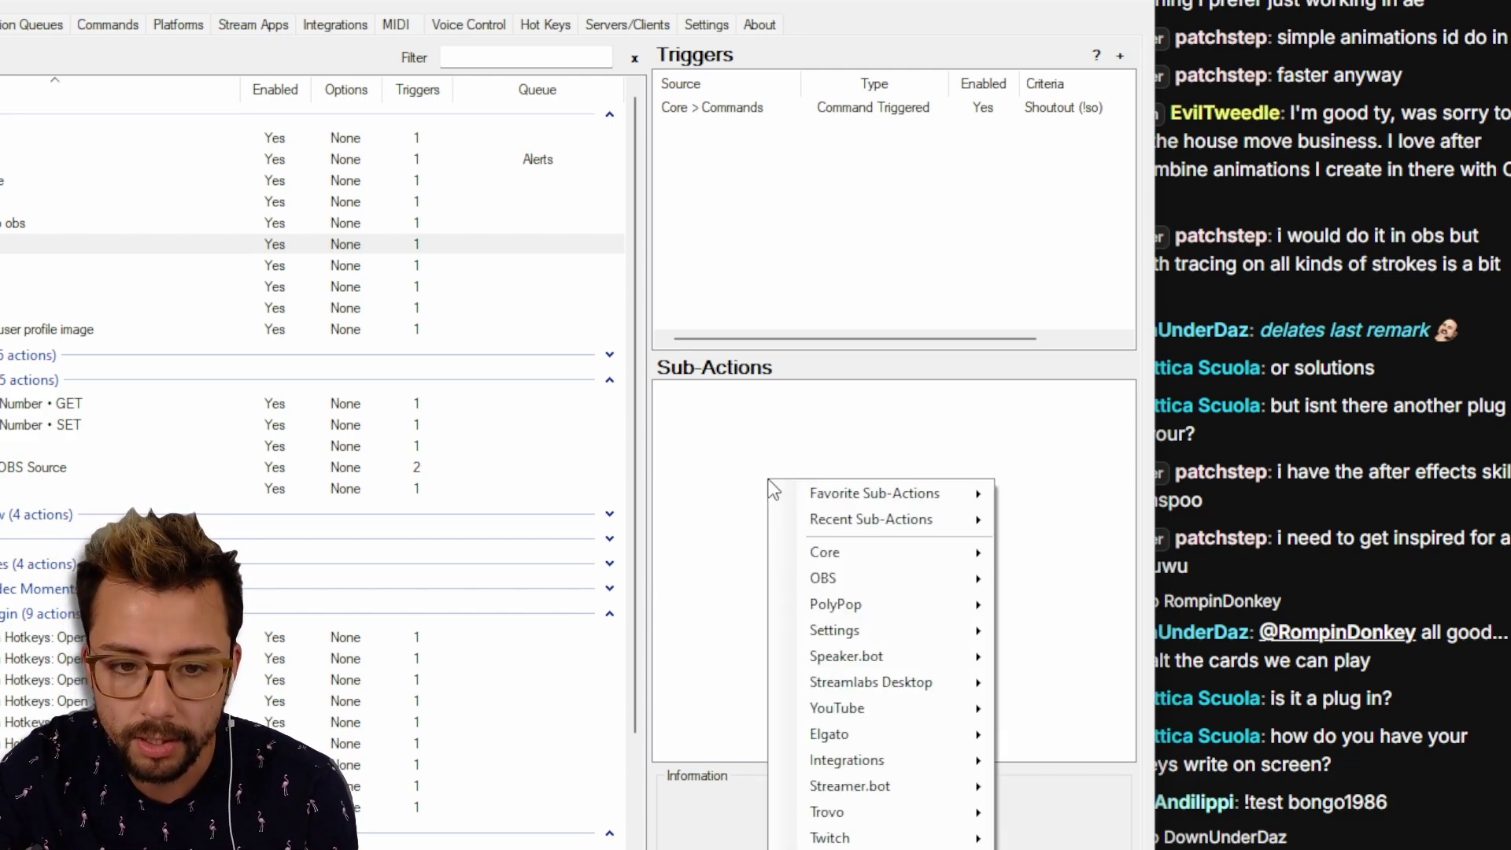
mouse_move(900, 554)
left_click(1031, 555)
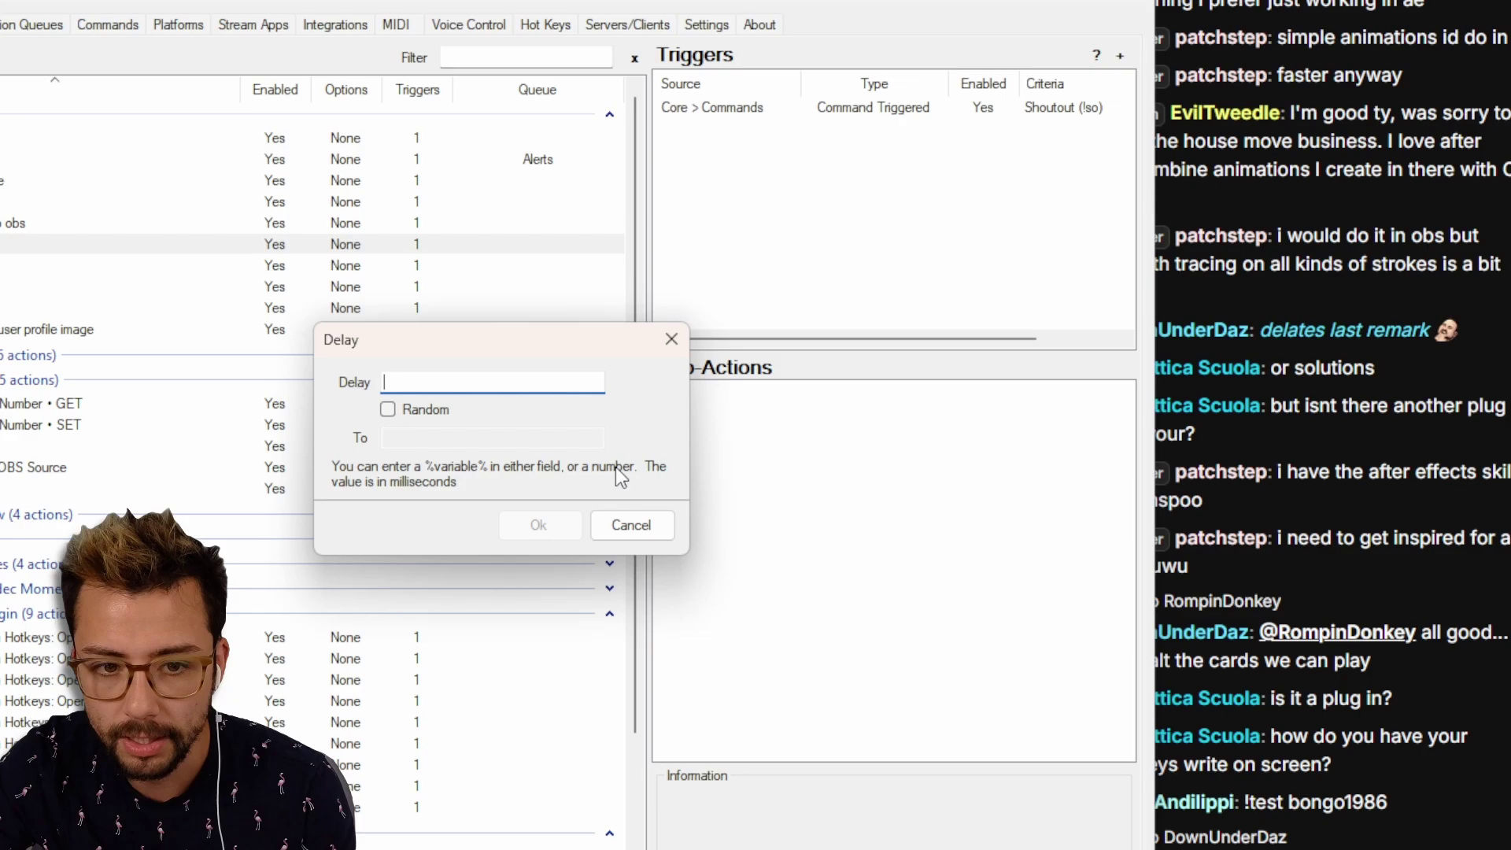
type("1")
key("Return")
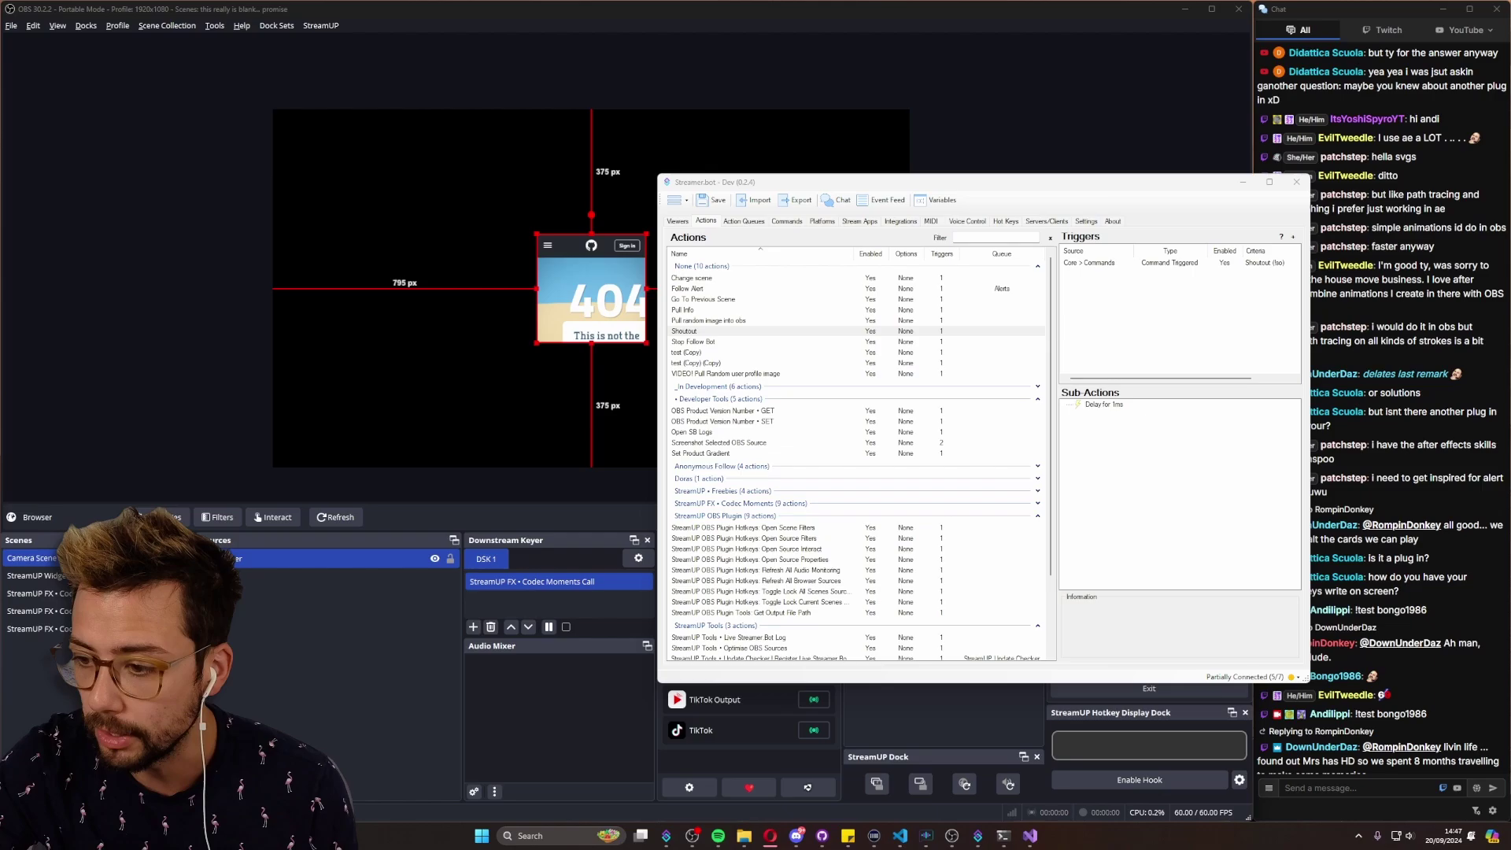
key("super+d")
key("super+d")
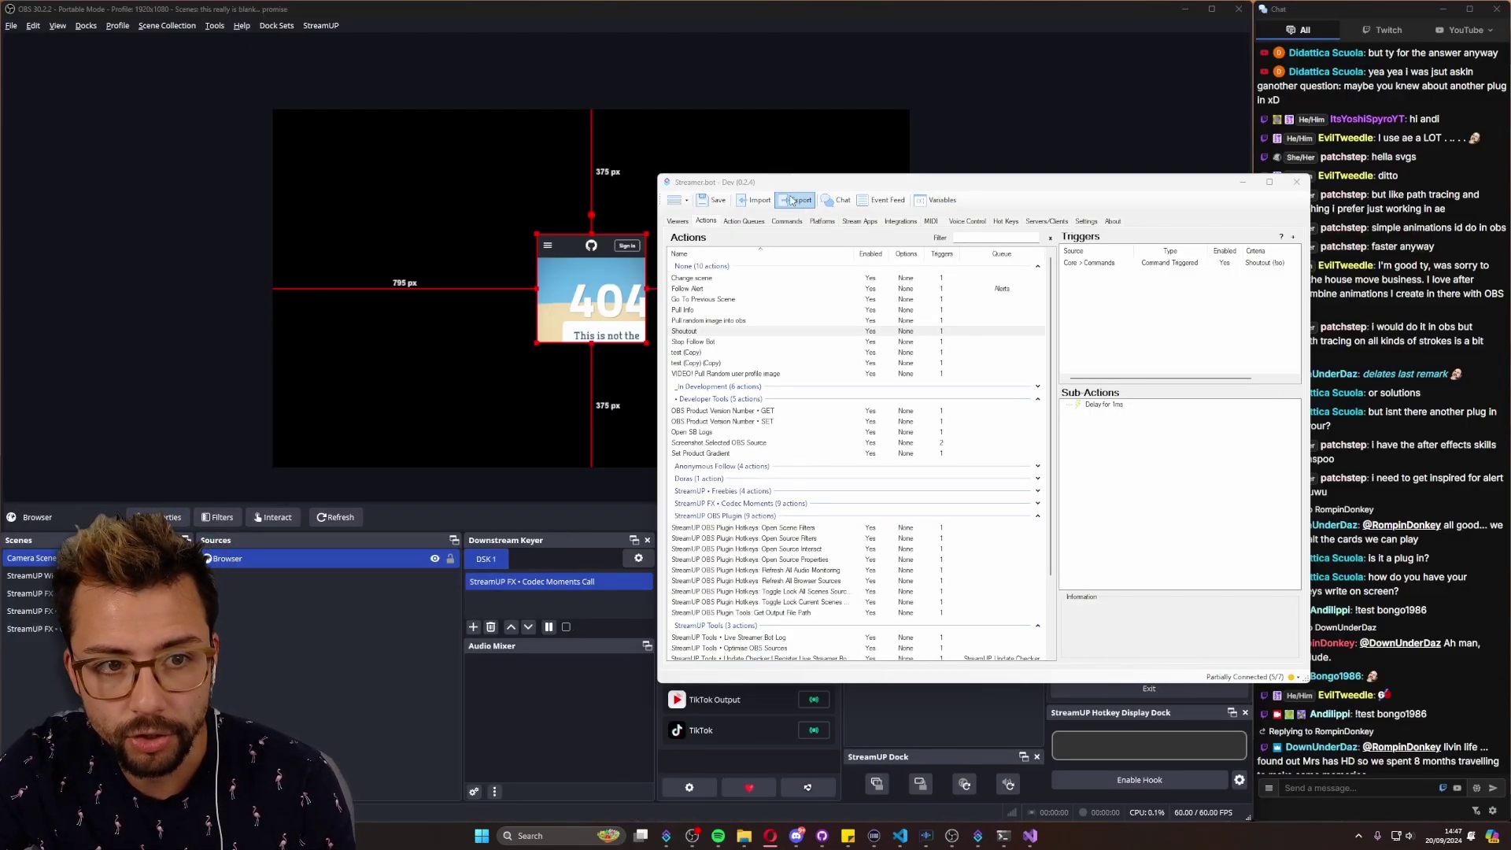
- Turn off Ignore Internal Messages for the Shoutout command and save it
left_click(786, 221)
left_click(716, 332)
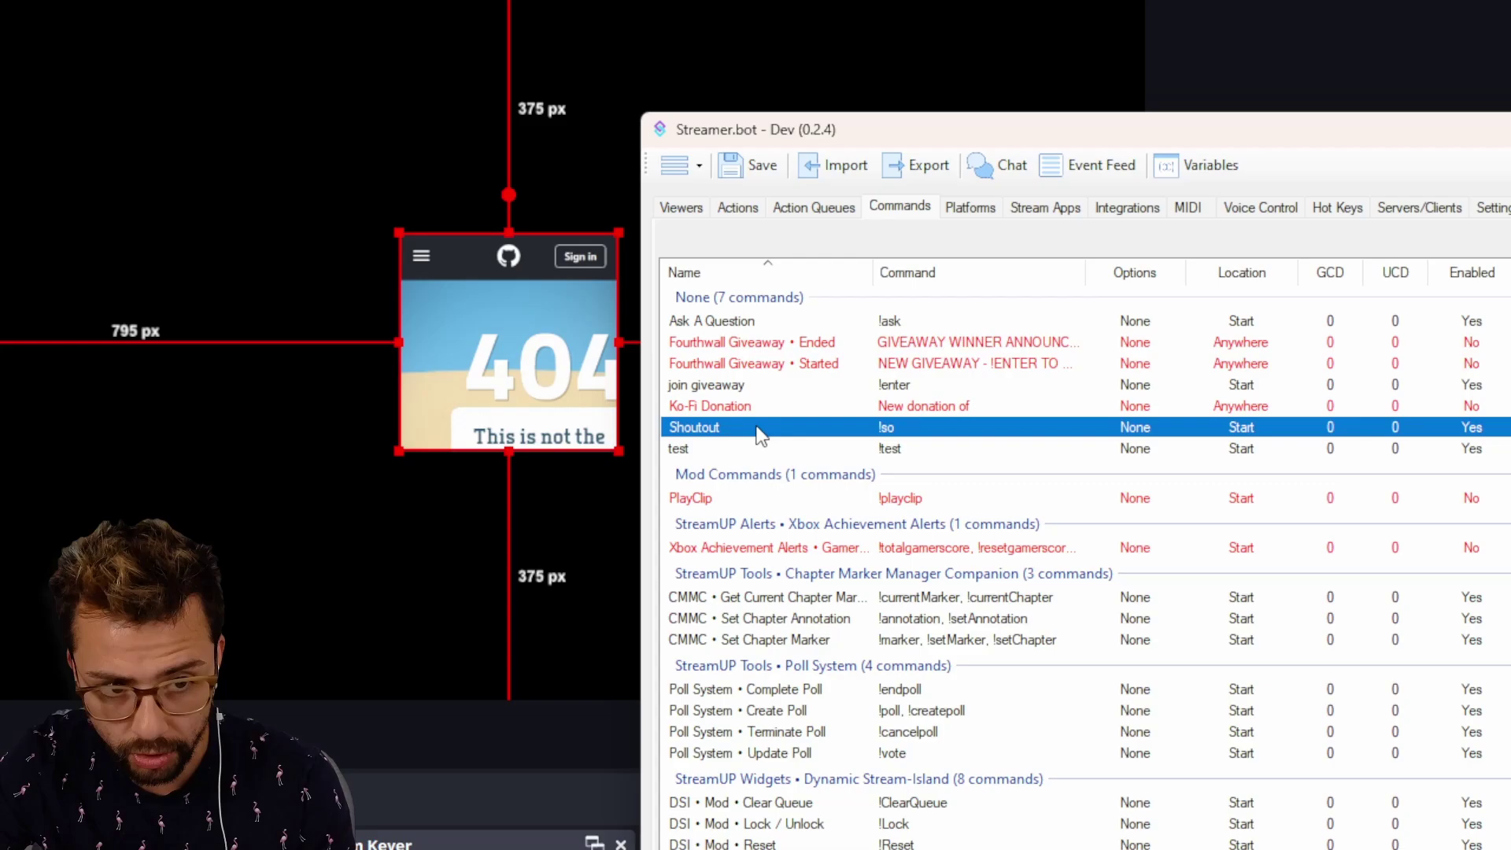
double_click(758, 429)
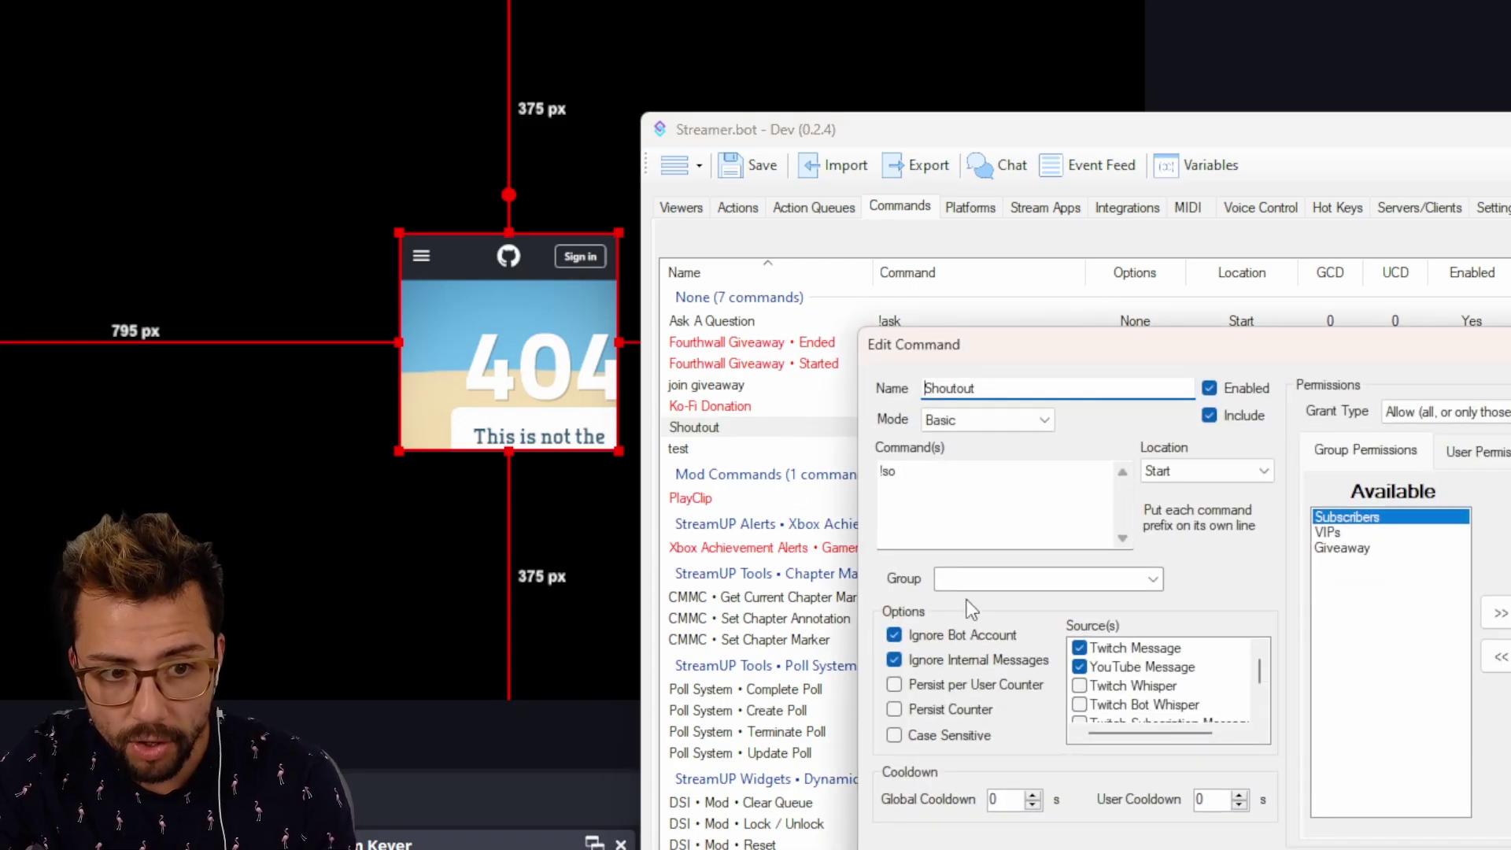
left_click(974, 655)
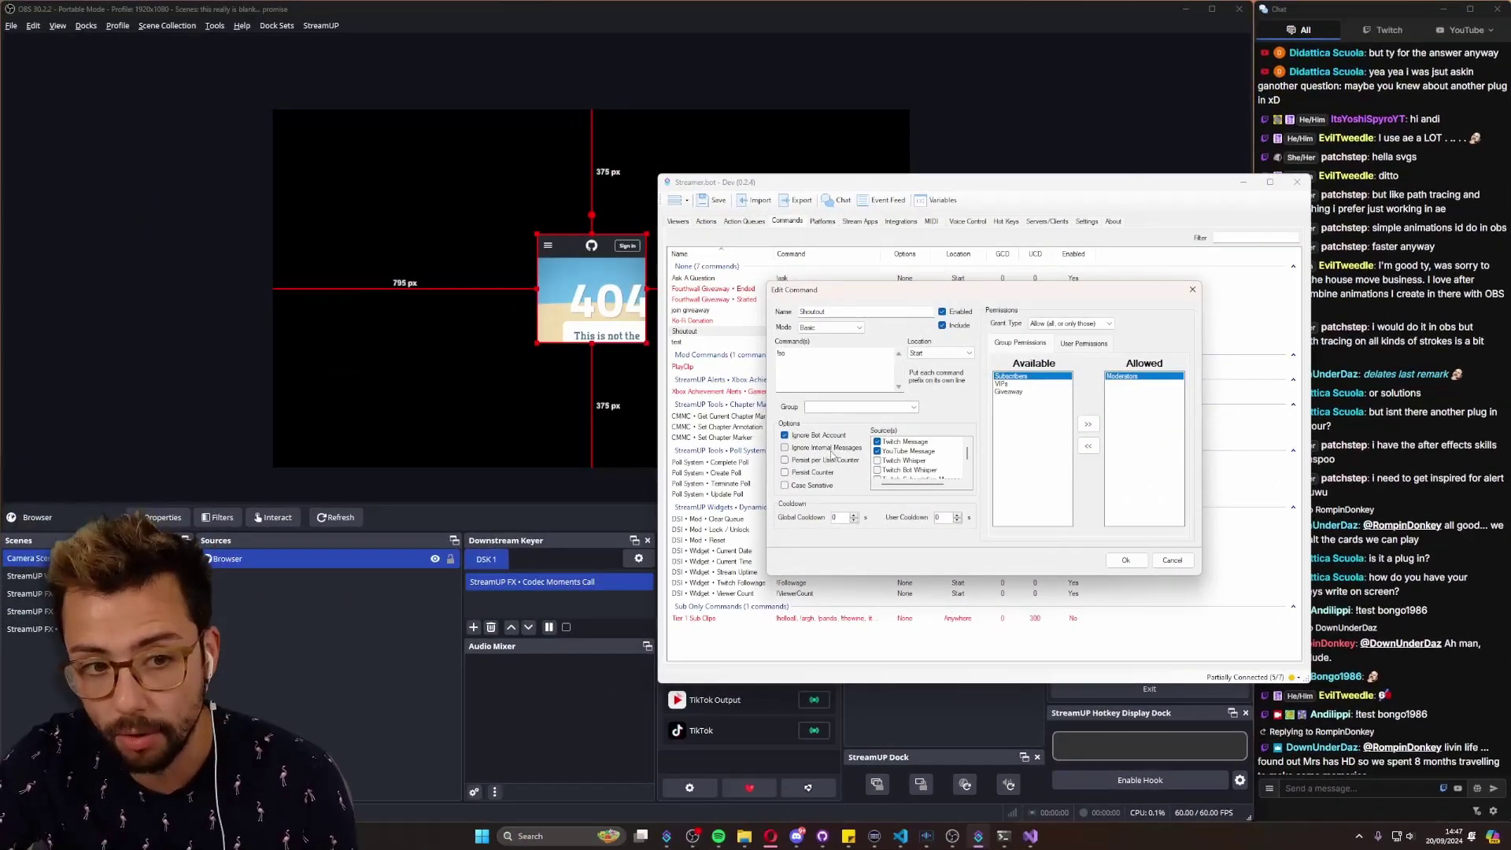
left_click(1127, 560)
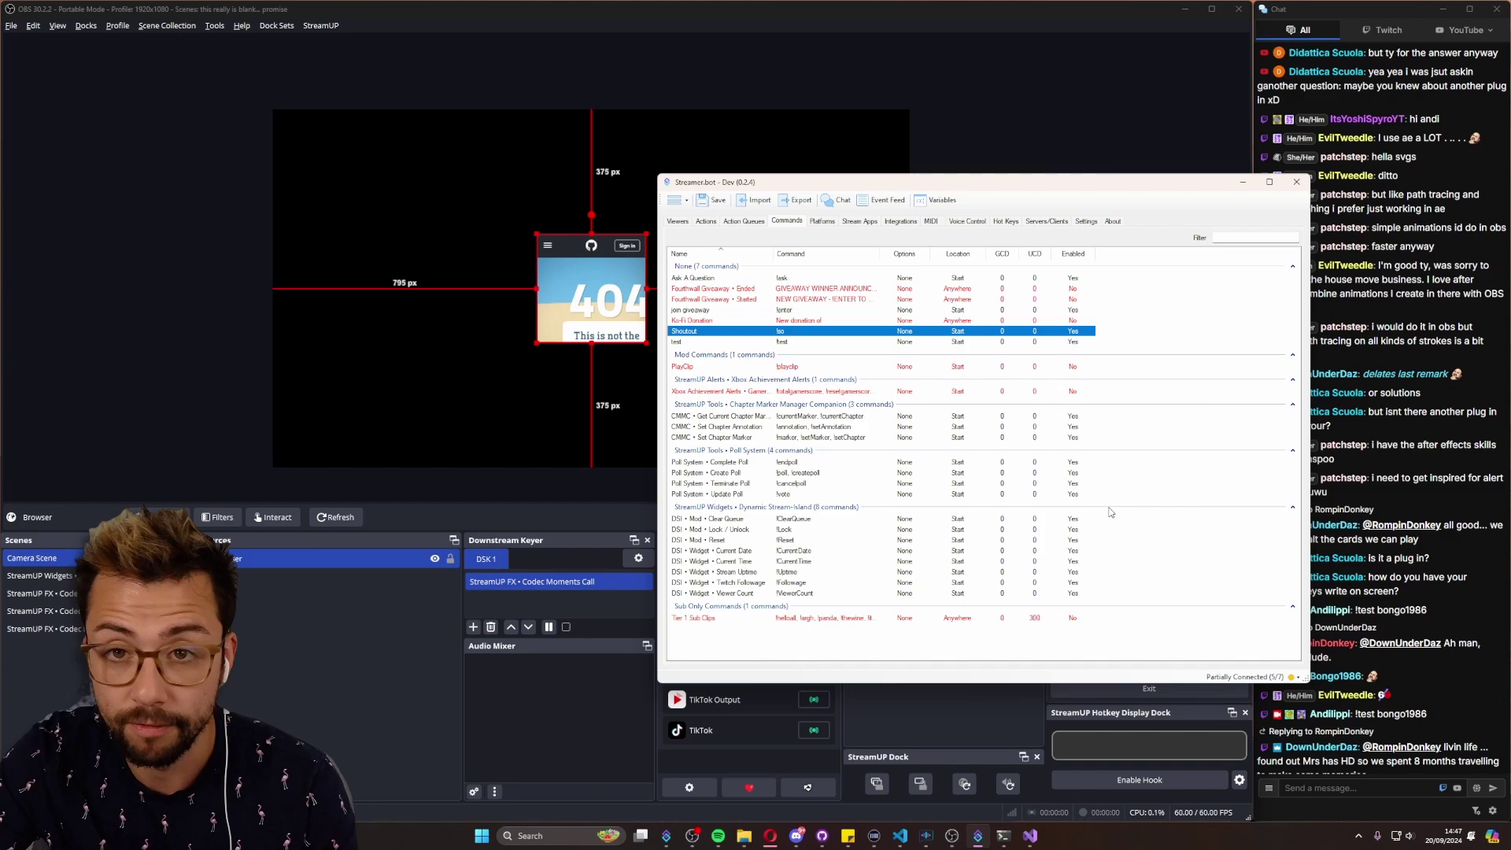
- Send "!so test" in the stream chat to trigger the Shoutout command
left_click(1362, 786)
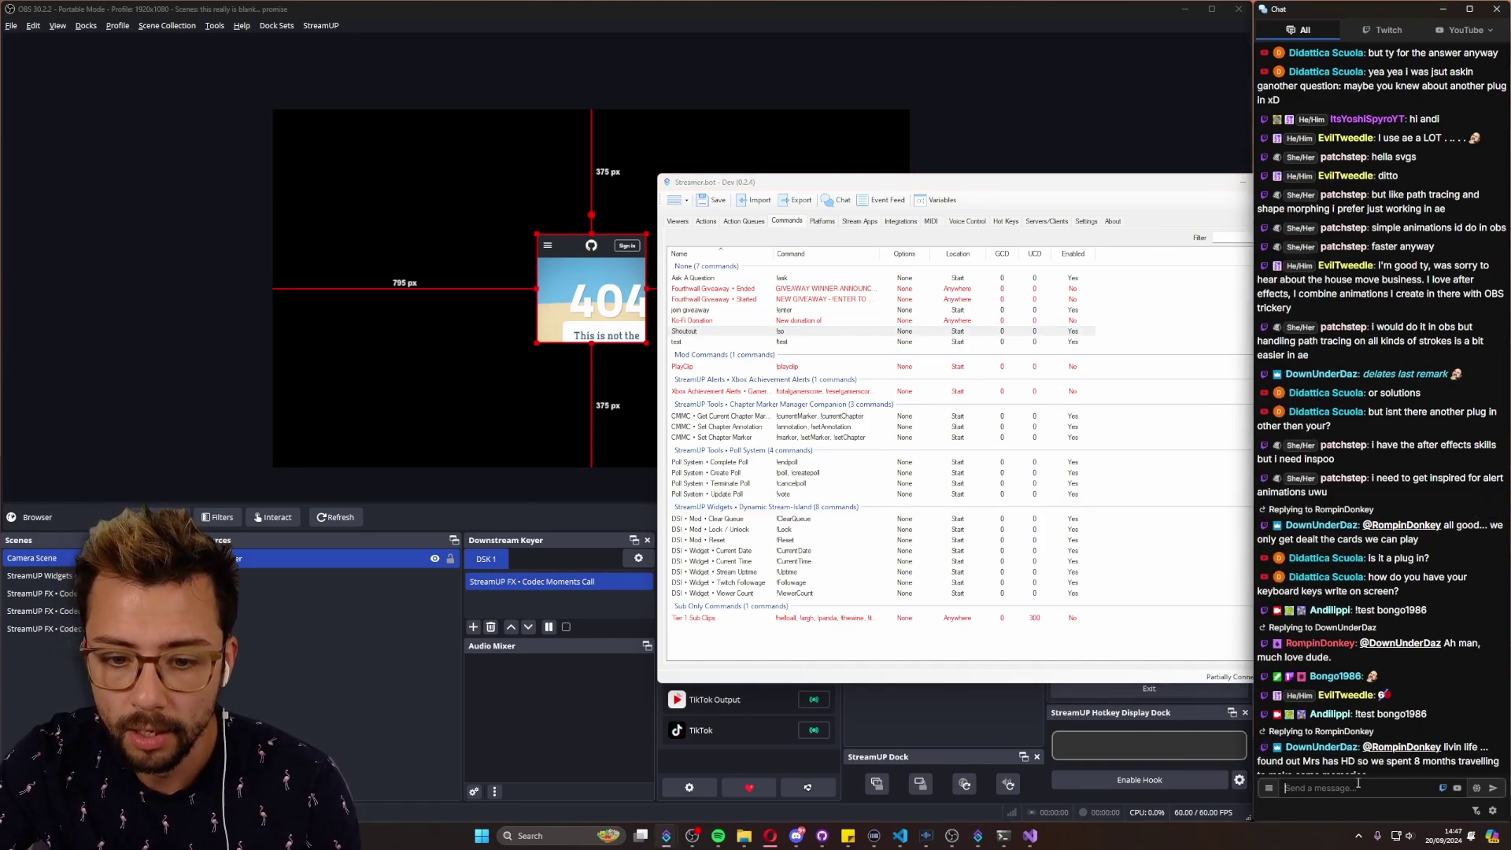
type("!so")
key("BackSpace")
key("BackSpace")
key("BackSpace")
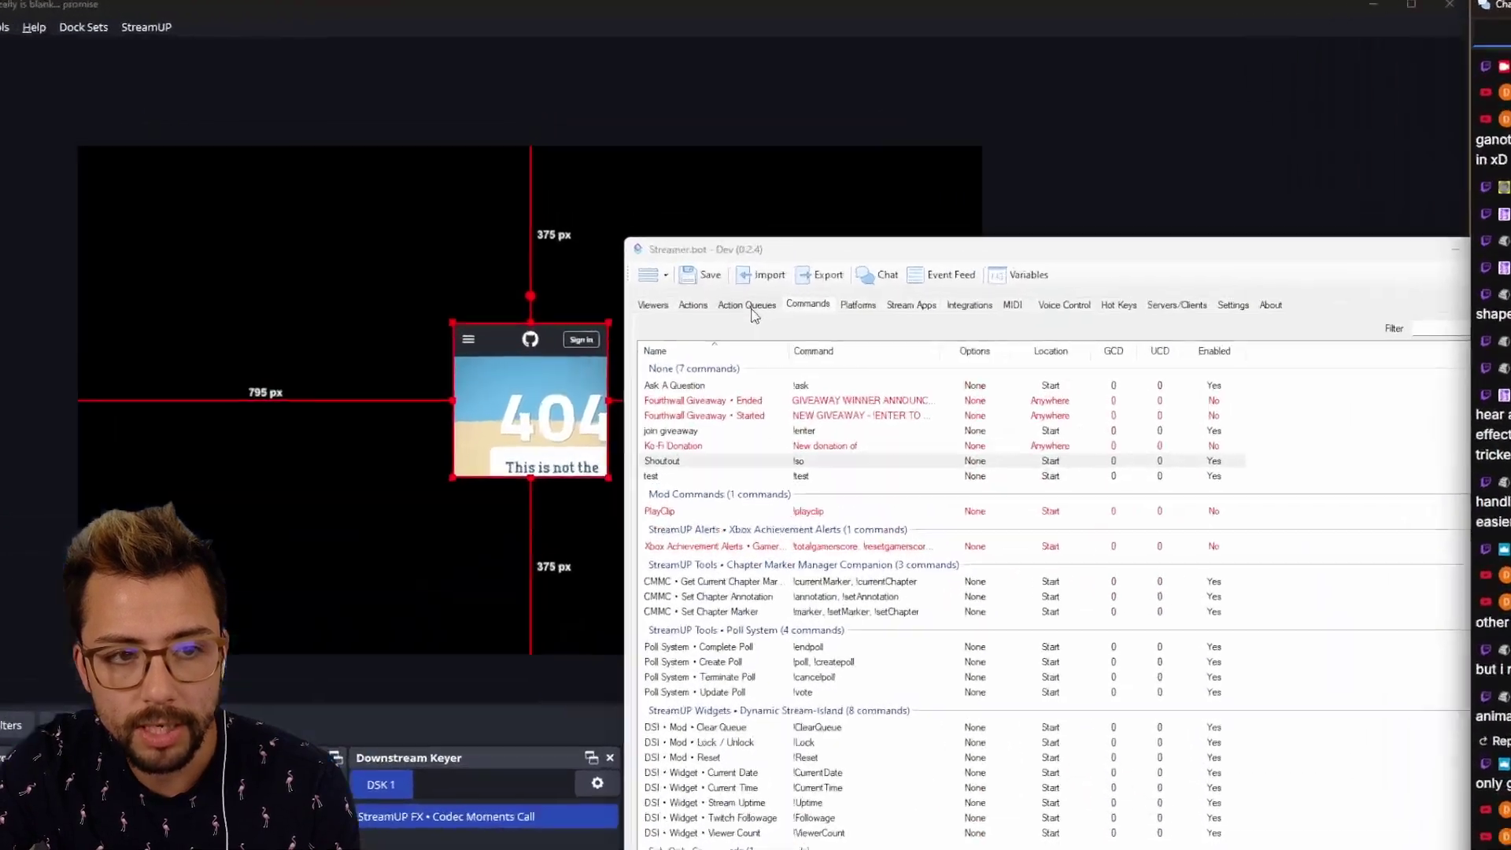
- Open the variables of the latest Shoutout run in the action history and examine rawInput and input0
left_click(747, 225)
left_click(771, 236)
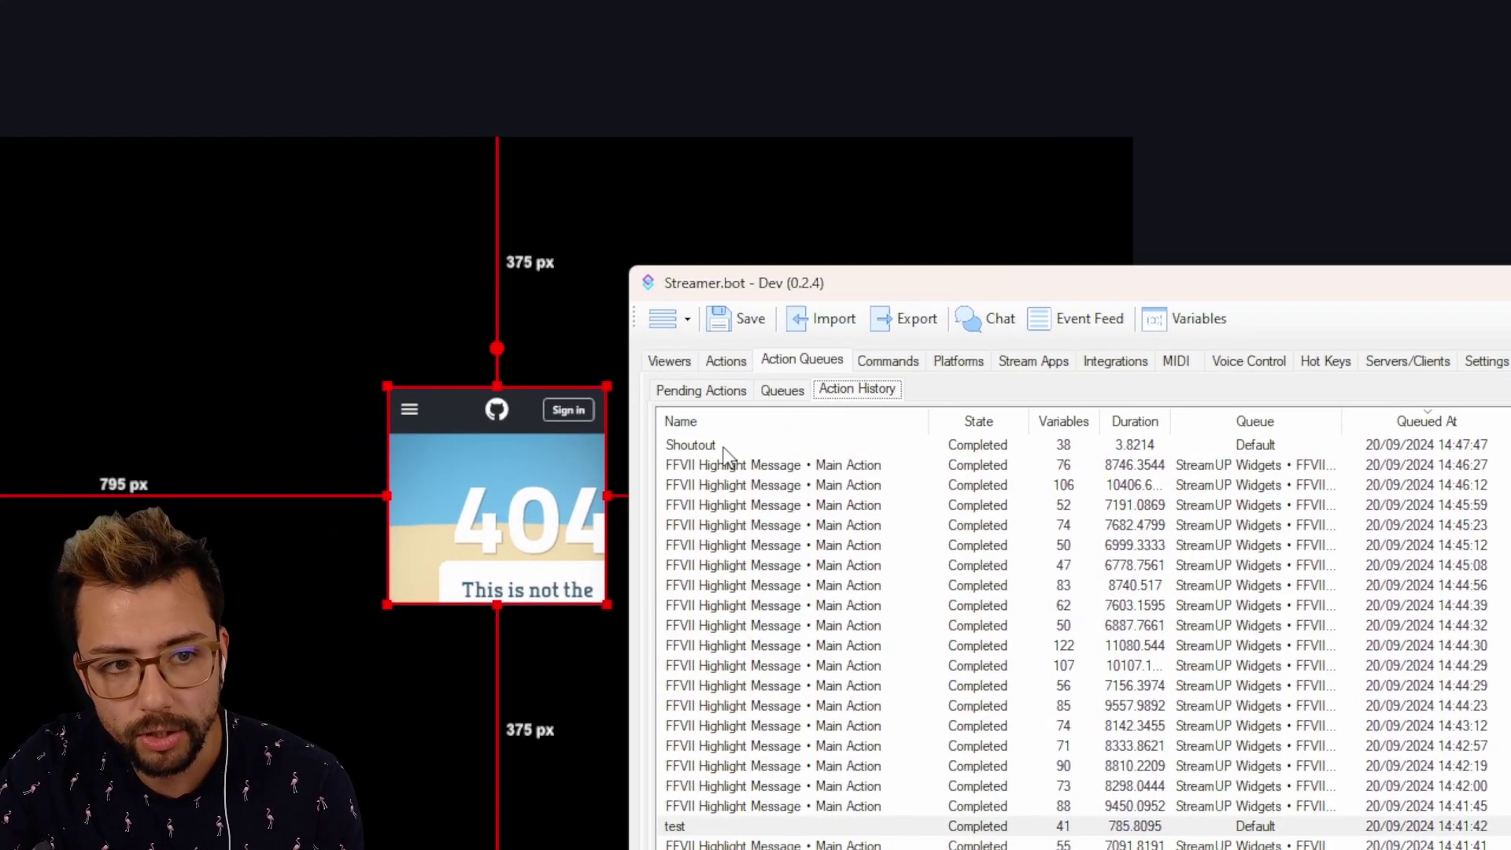
left_click(721, 450)
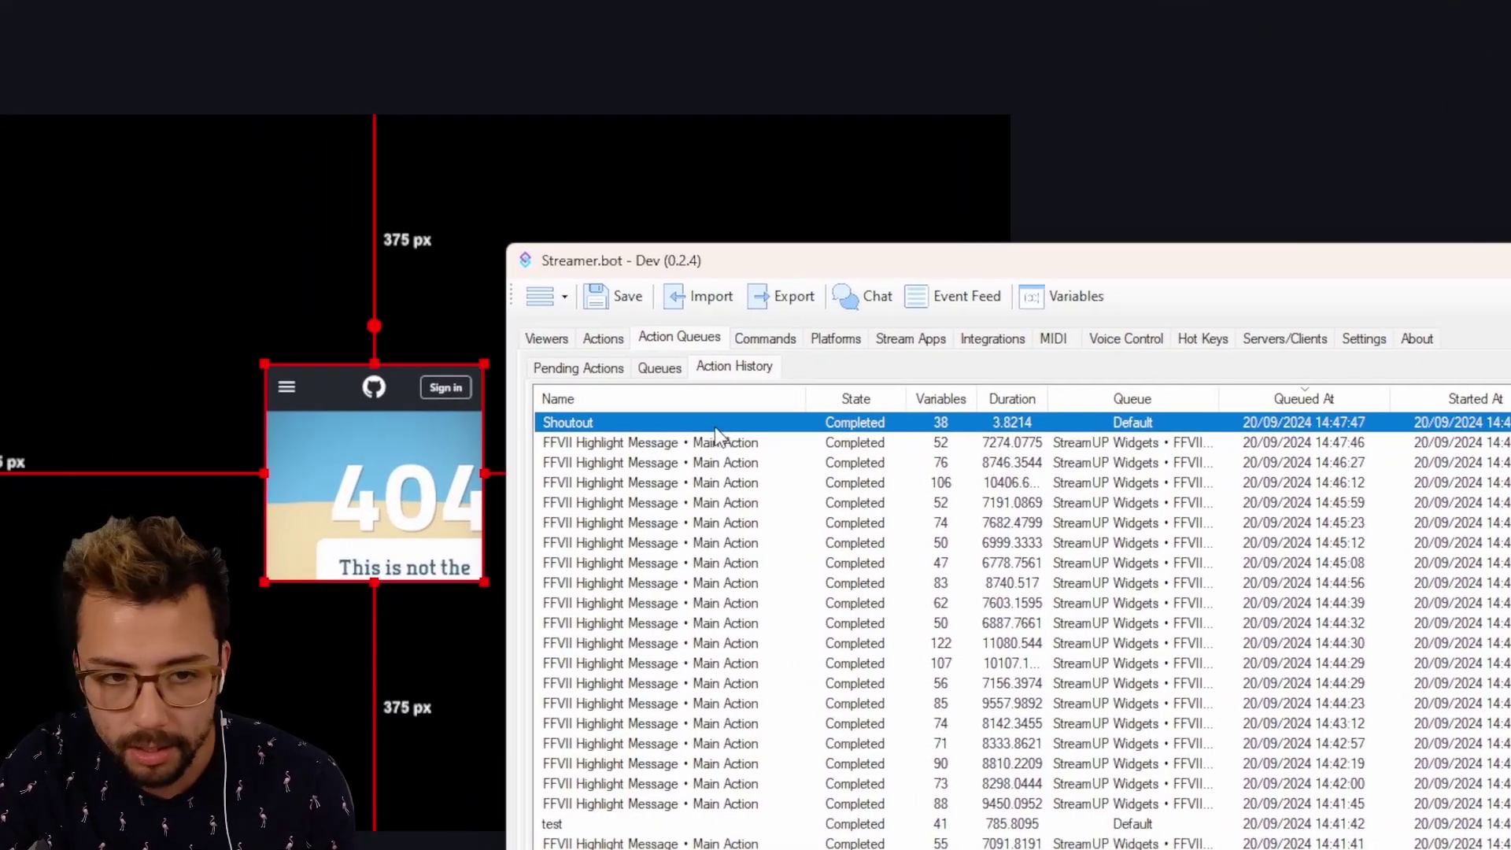
double_click(708, 425)
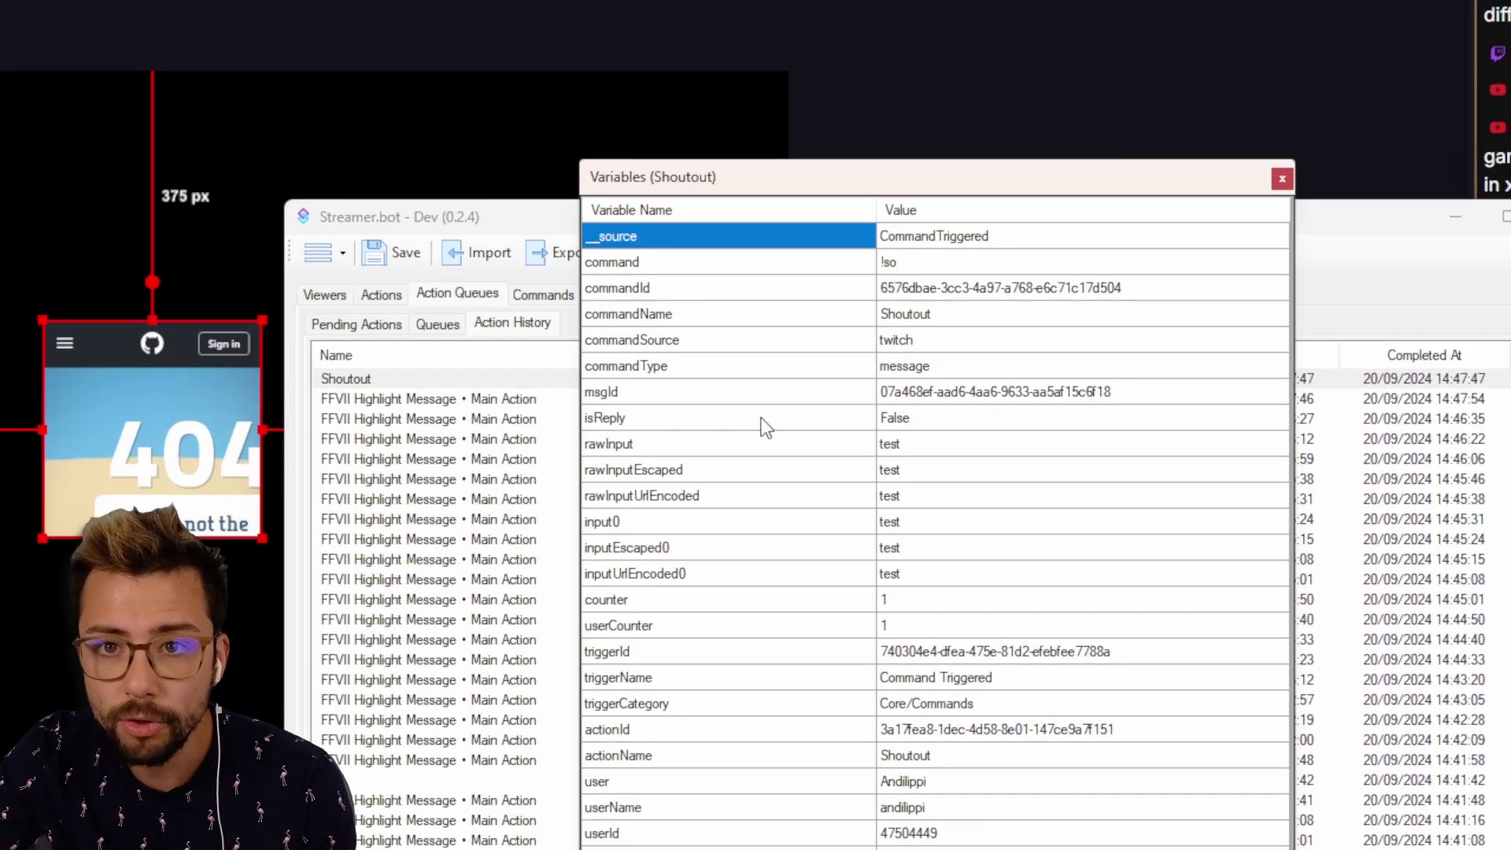
left_click(601, 450)
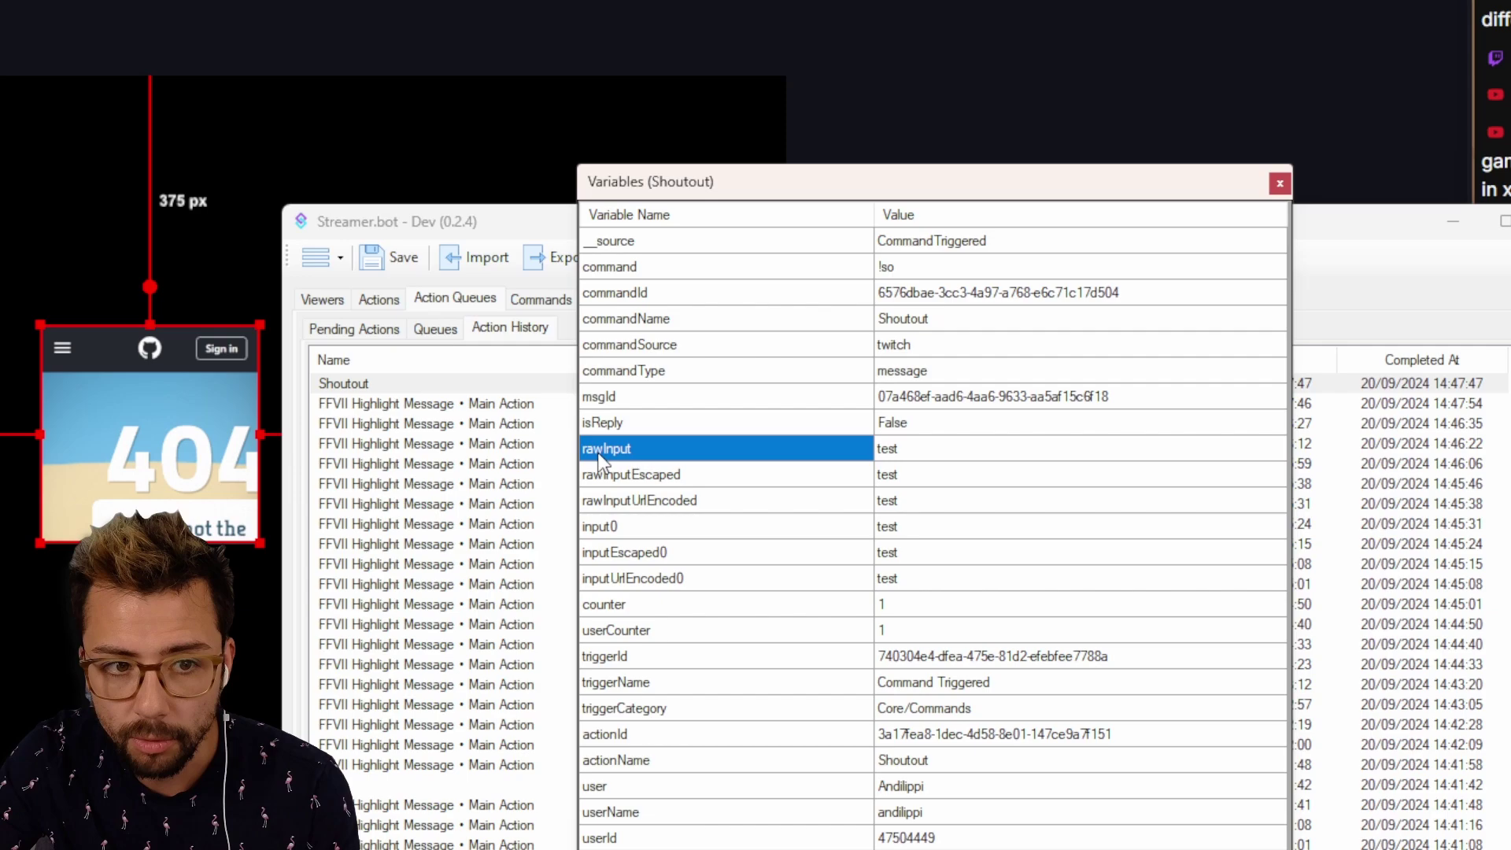
left_click(616, 529)
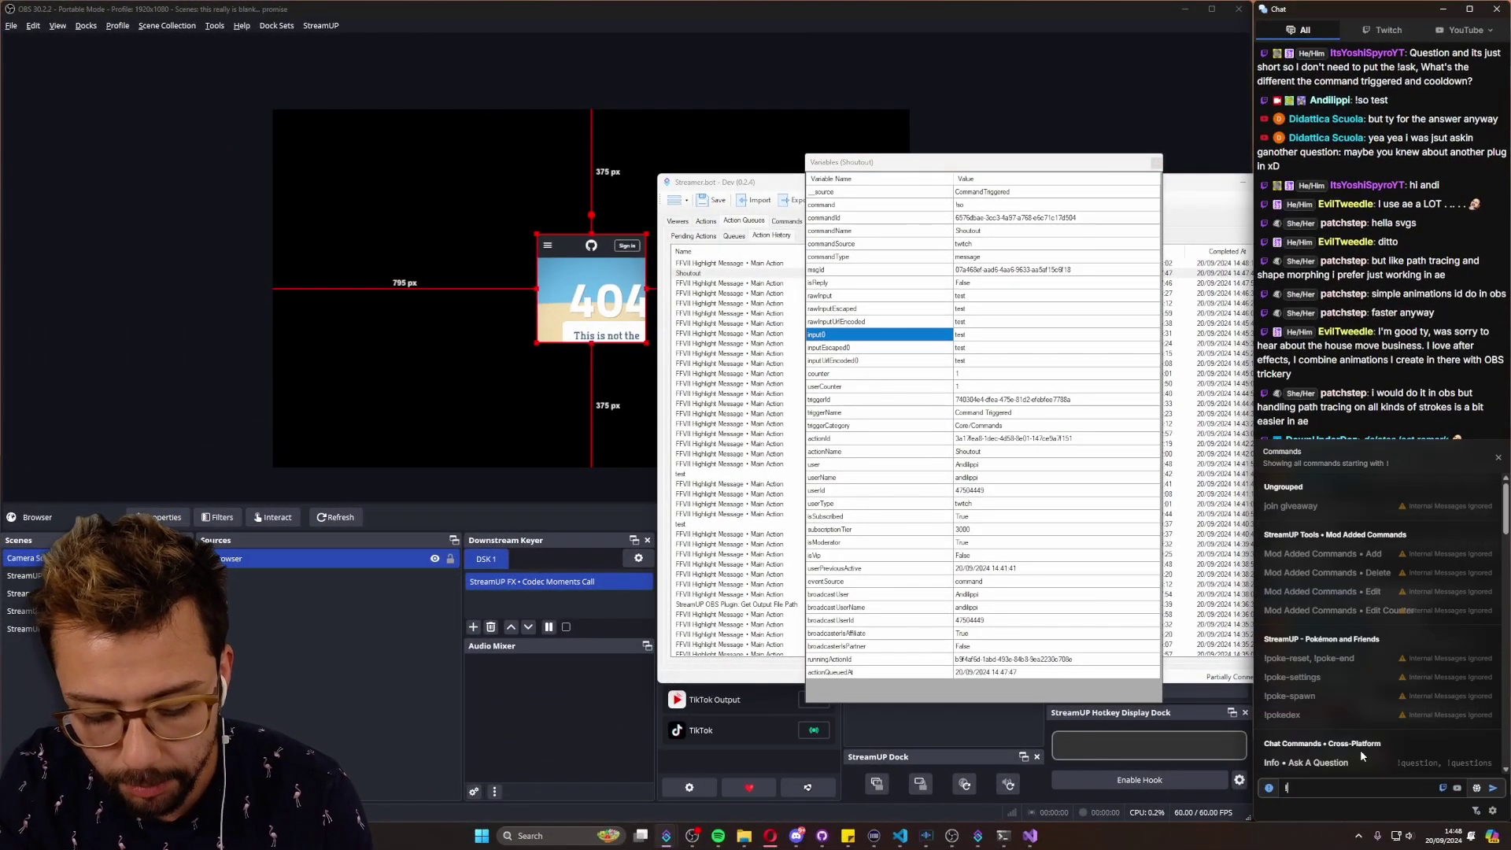
- Send "!so this is a sentence" in chat and examine the input variables of the new Shoutout run
type("!so th")
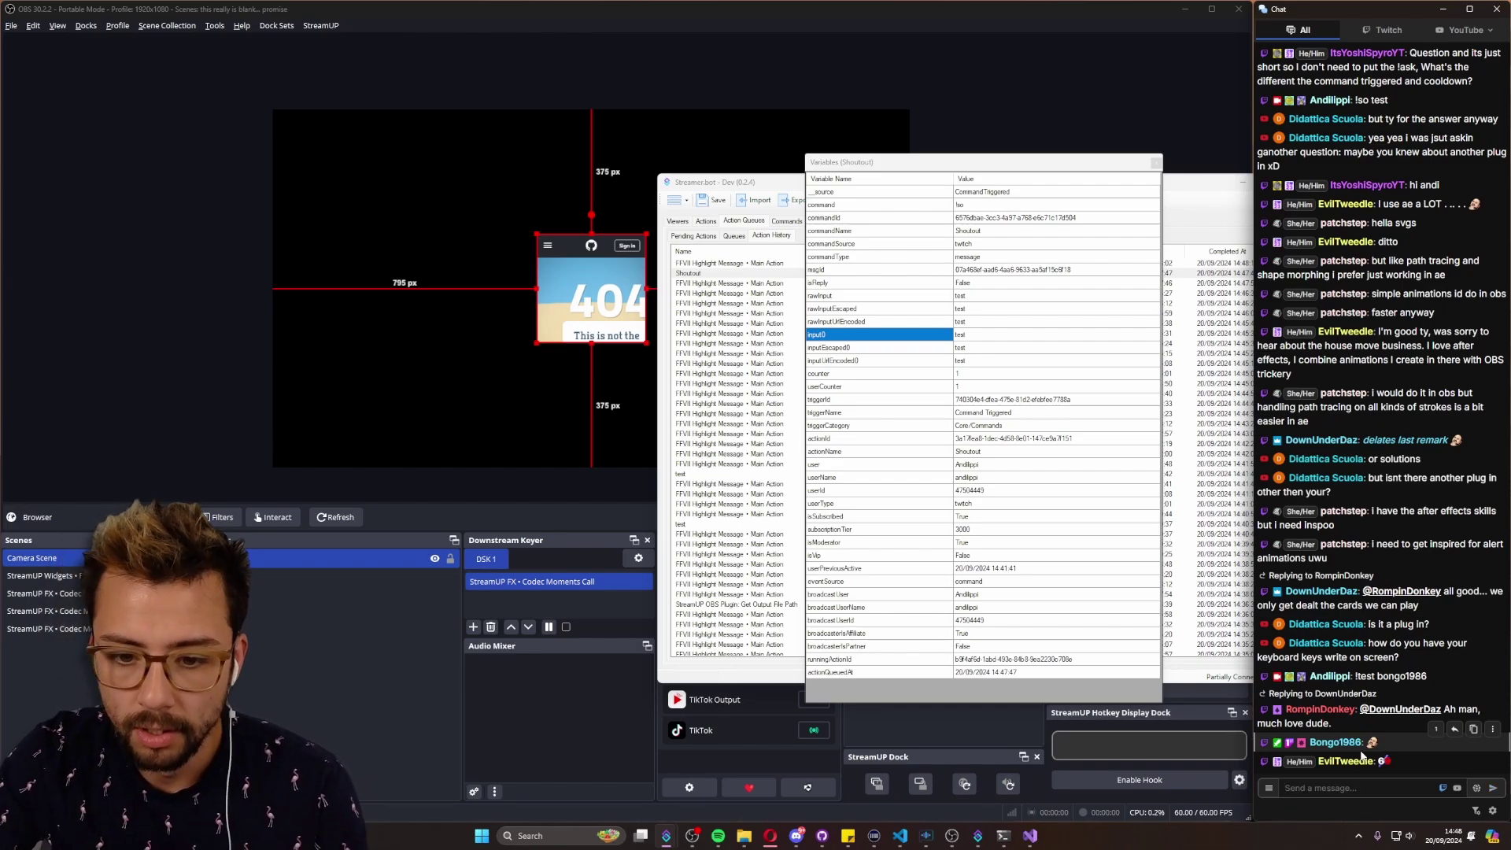
left_click(1154, 163)
double_click(696, 265)
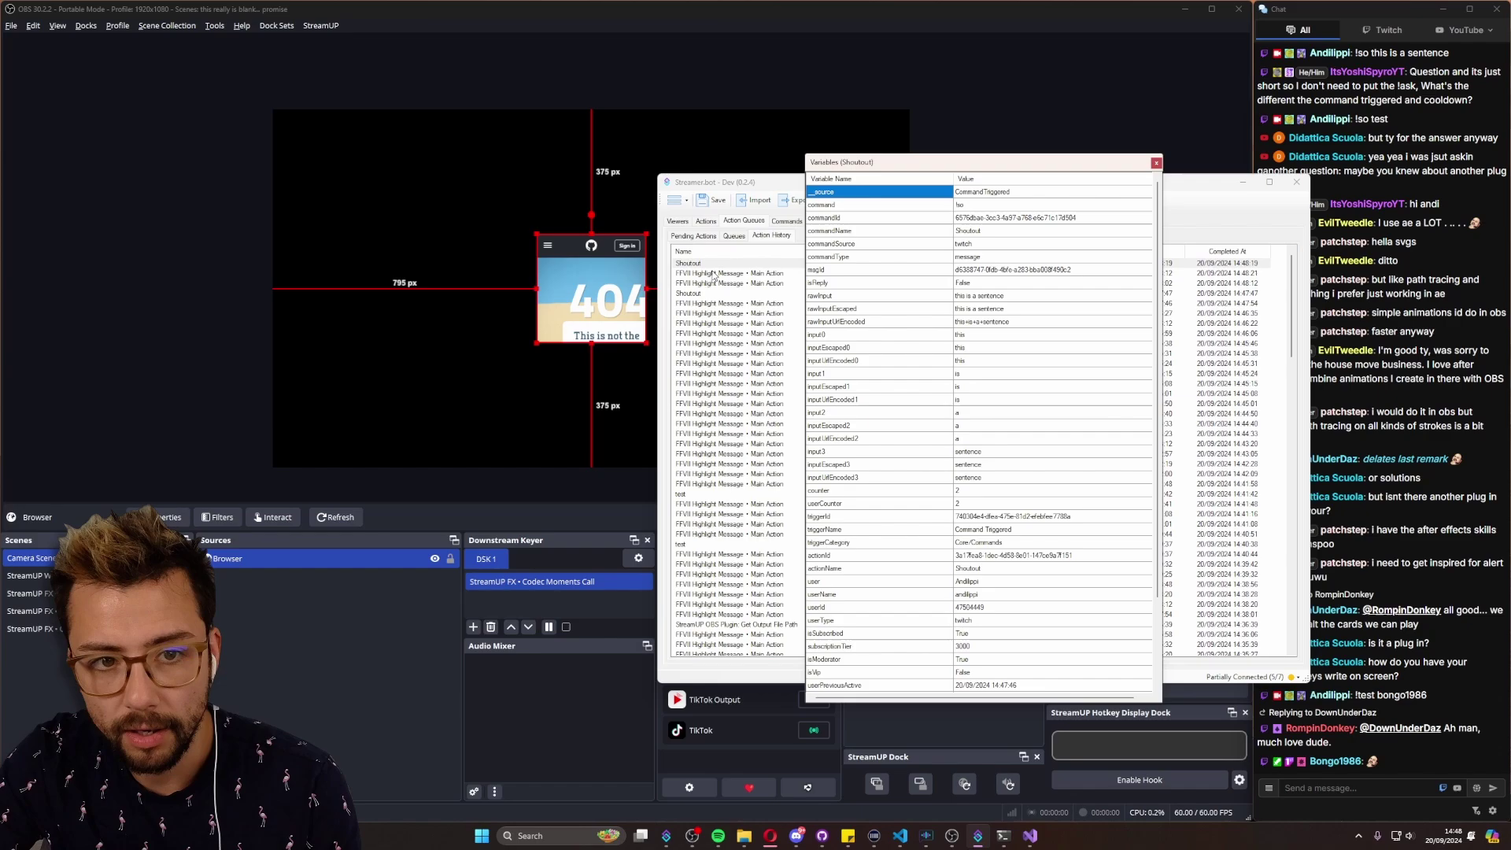
scroll(947, 401, "down", 1)
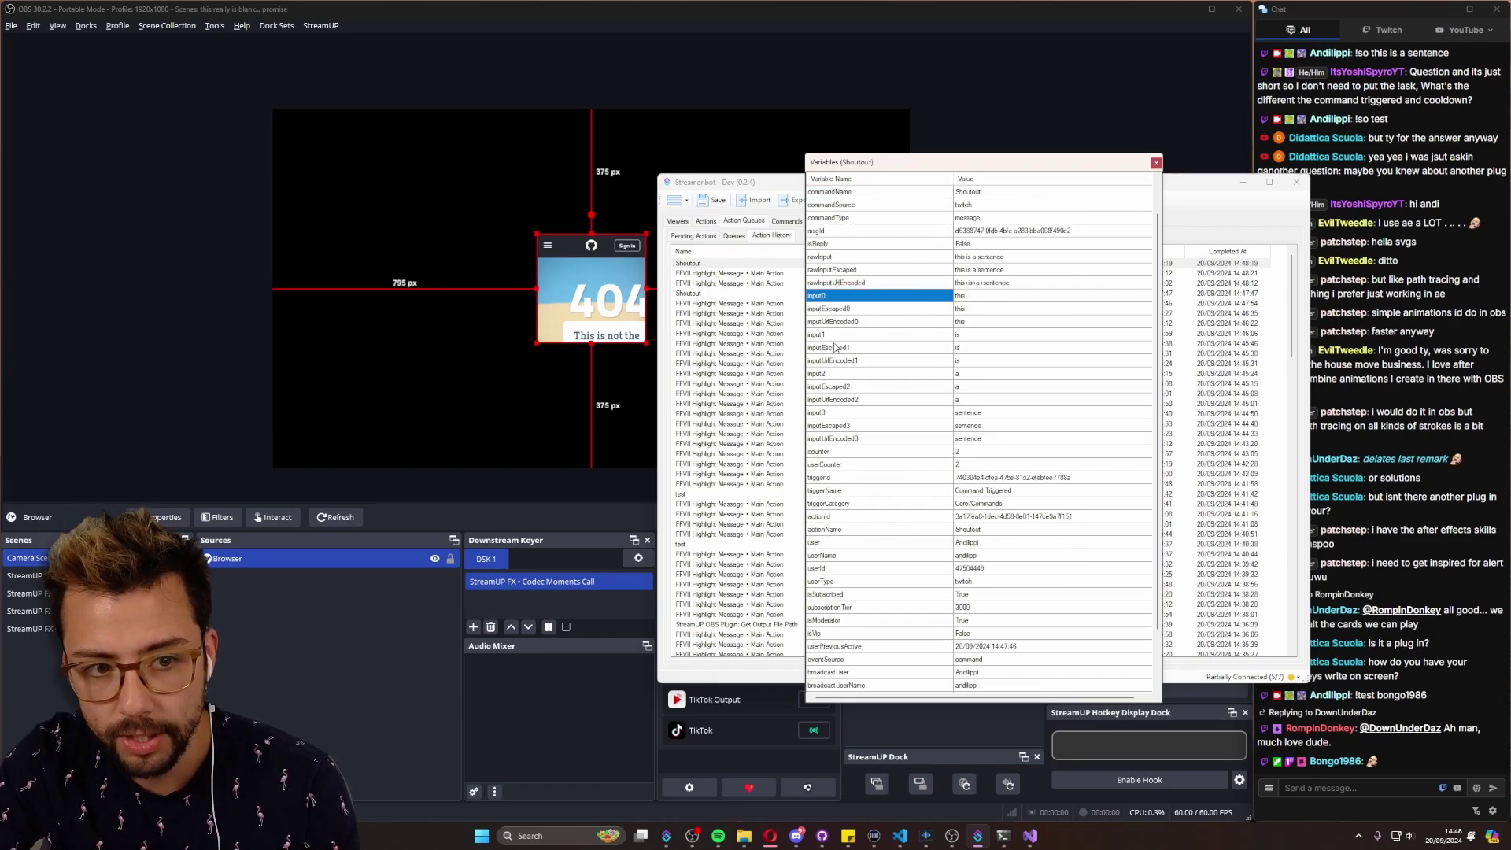
left_click(859, 336)
left_click(836, 375)
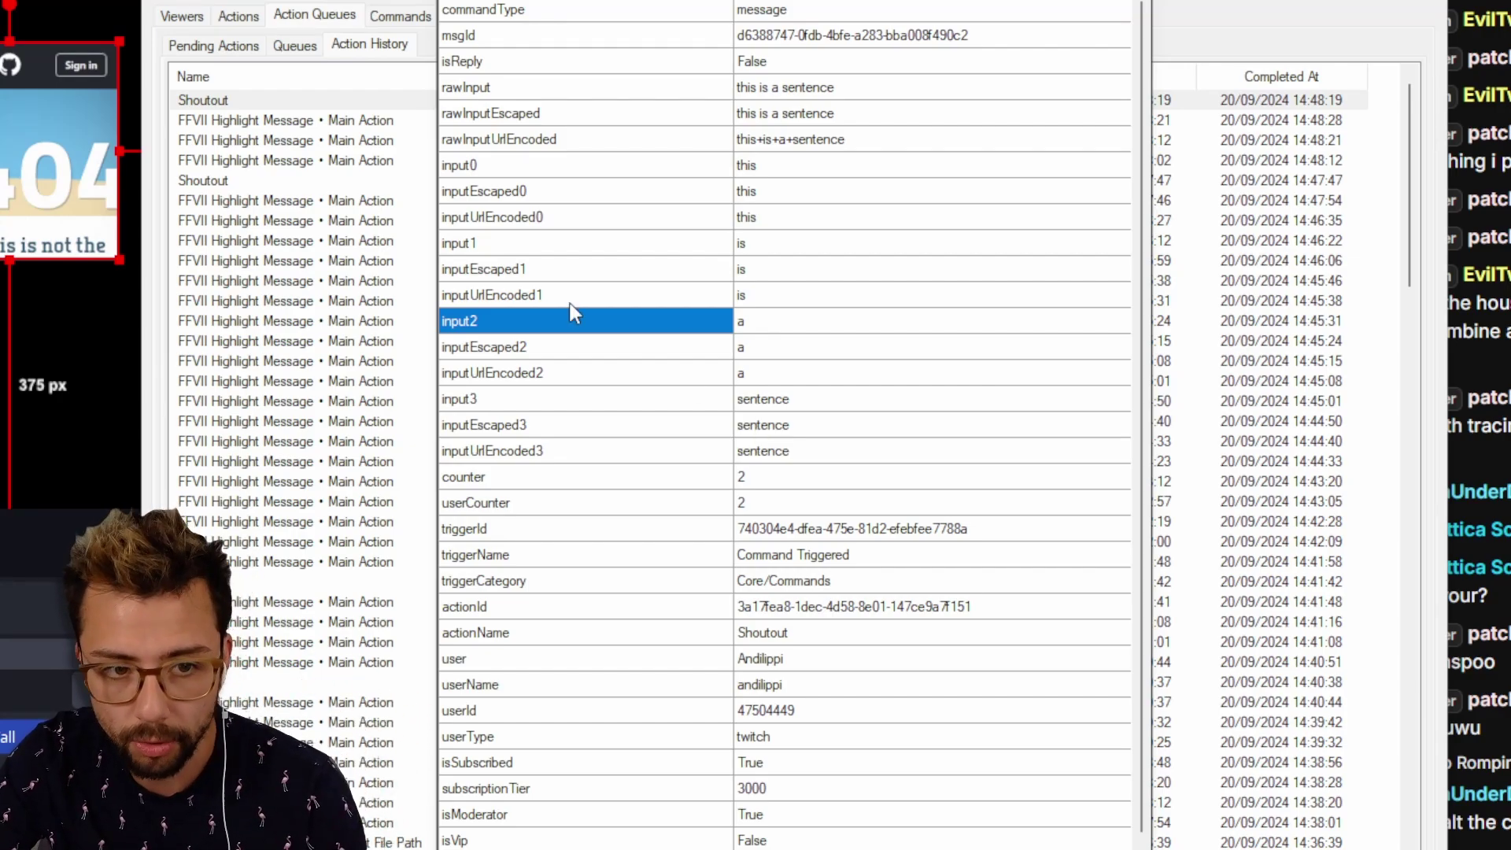
- Copy the input0 variable name from the Shoutout run's variables and close the variables window
right_click(466, 164)
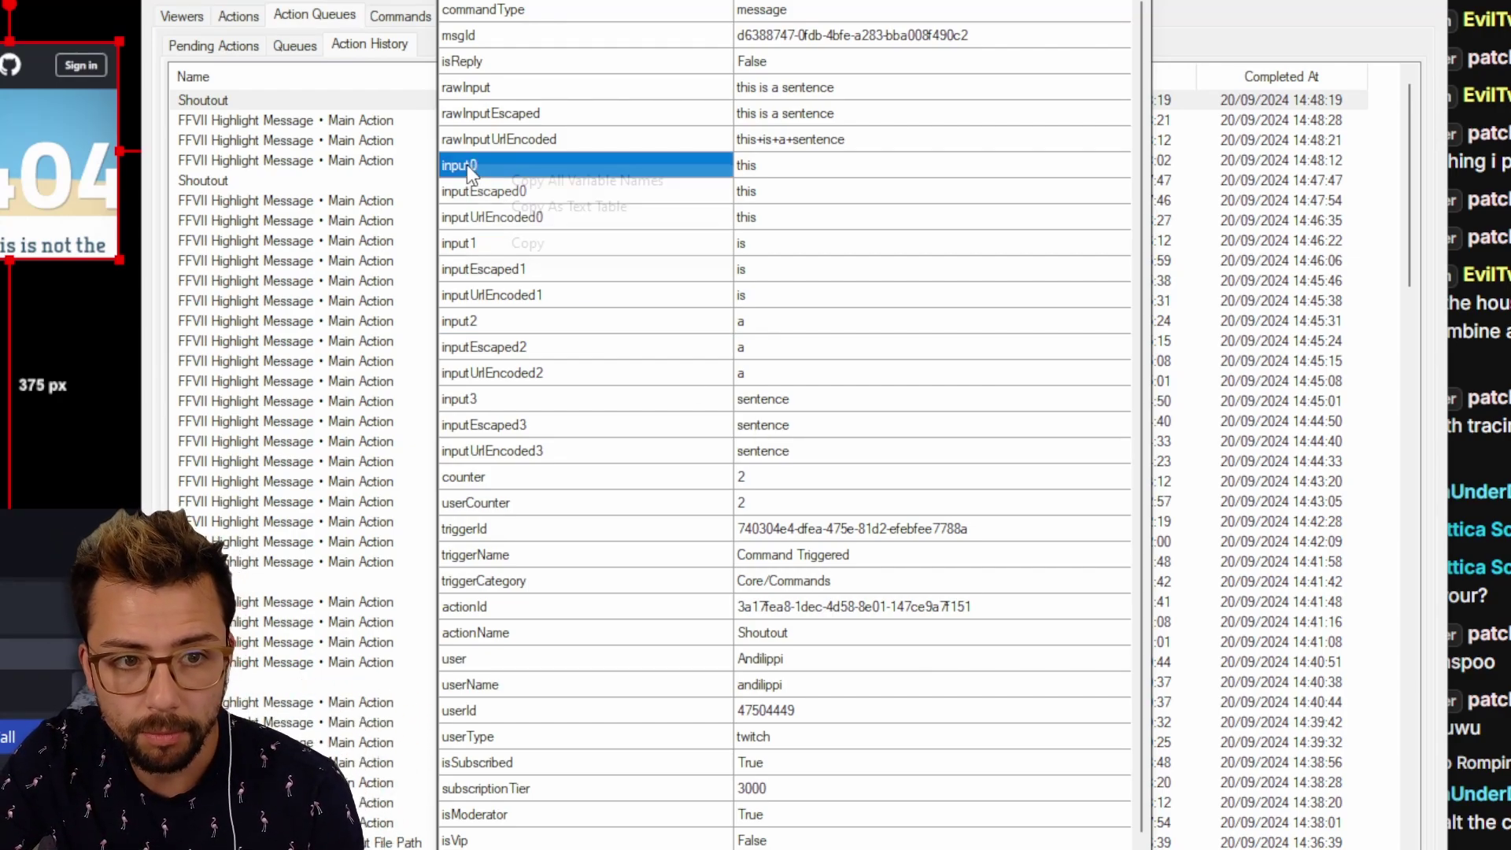
left_click(540, 235)
left_click(542, 194)
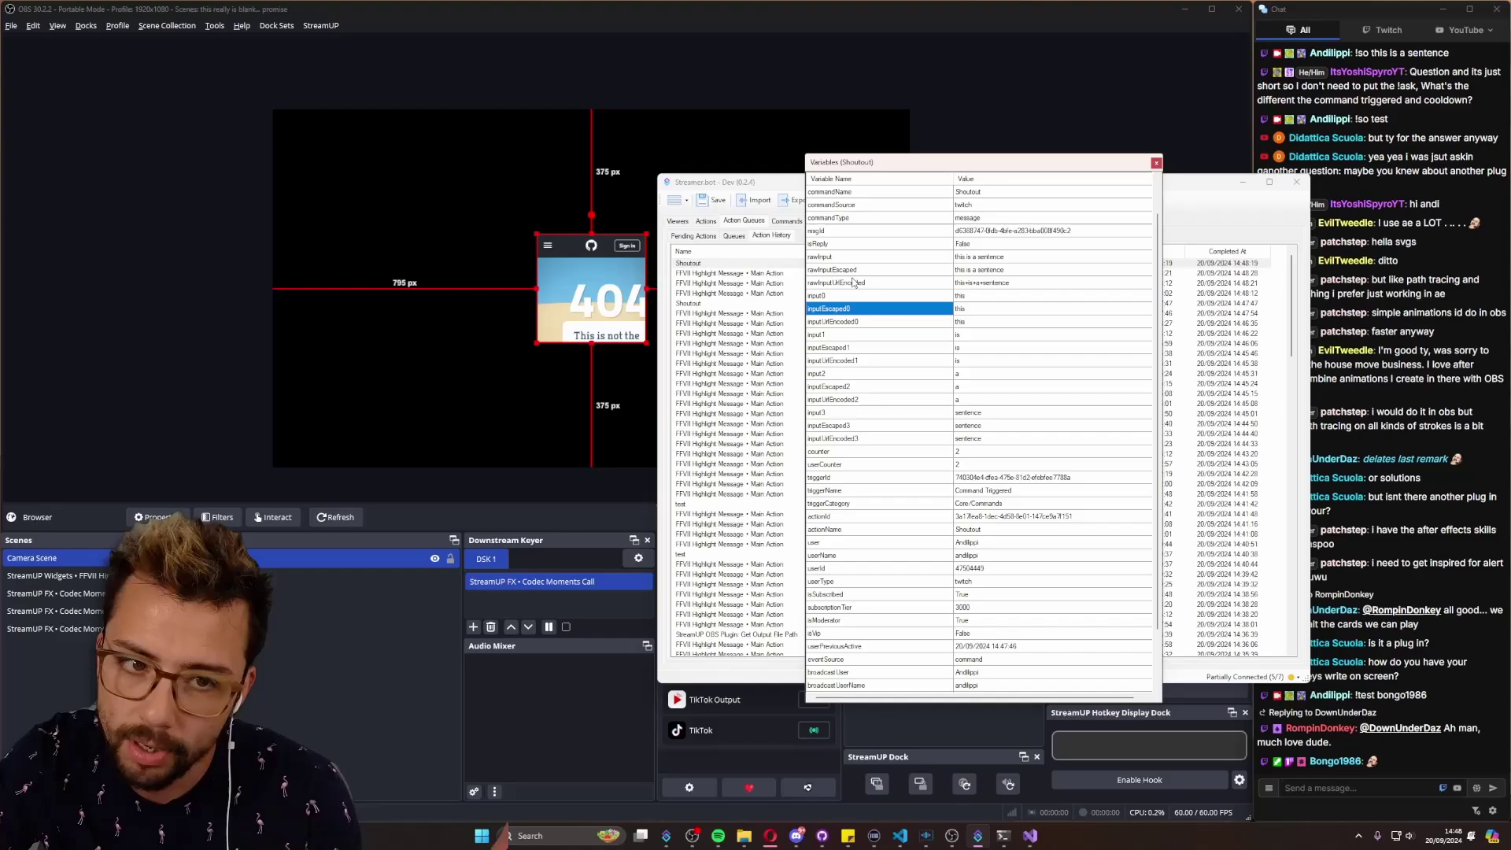
left_click(1157, 163)
- Replace the Shoutout action's Delay sub-action with Twitch Get User Info for Target, using source type Variable and variable input0
left_click(705, 223)
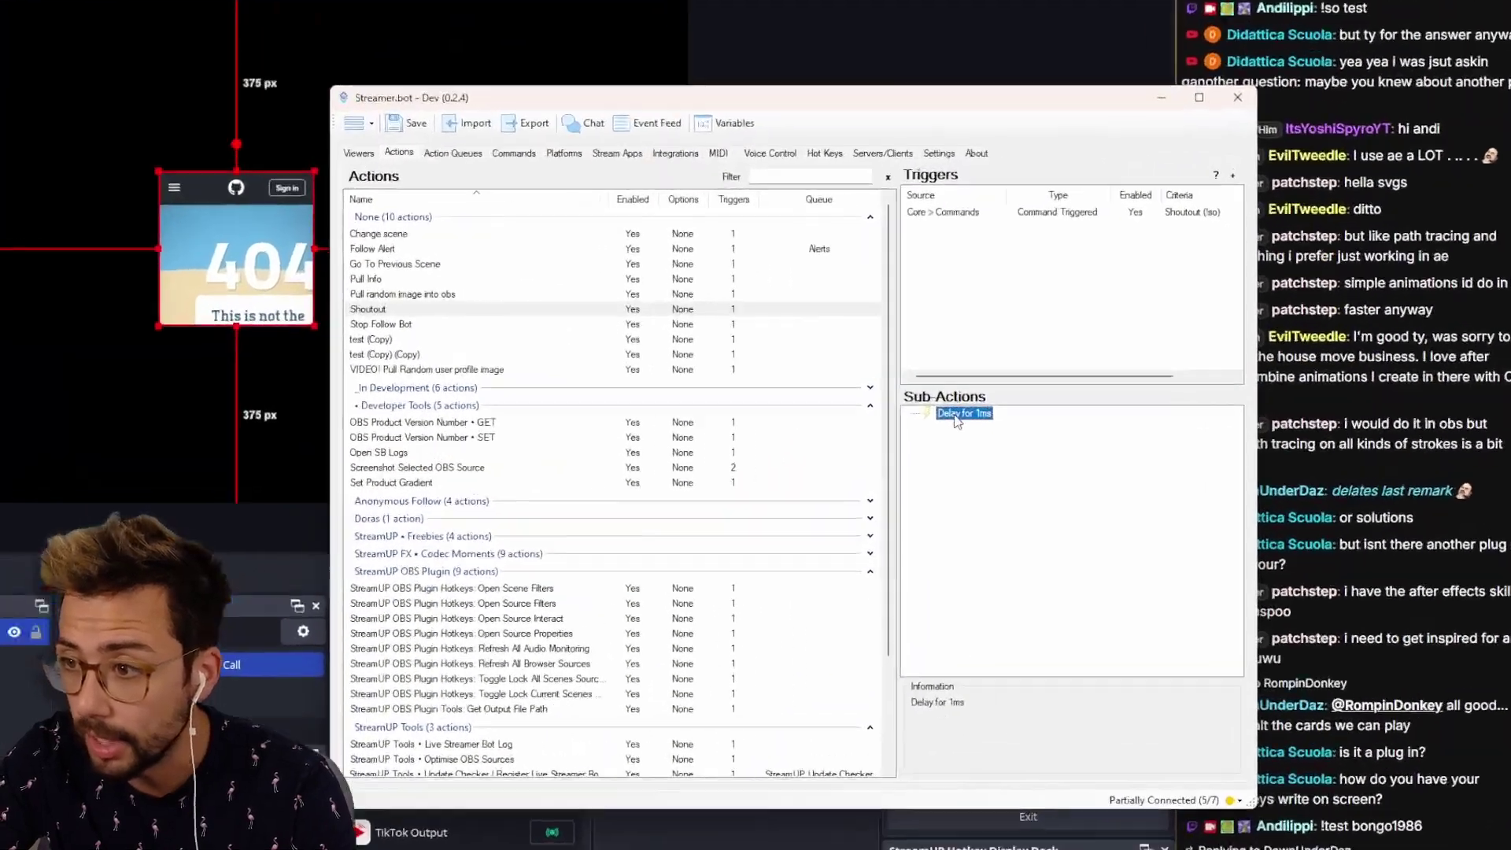
key("Delete")
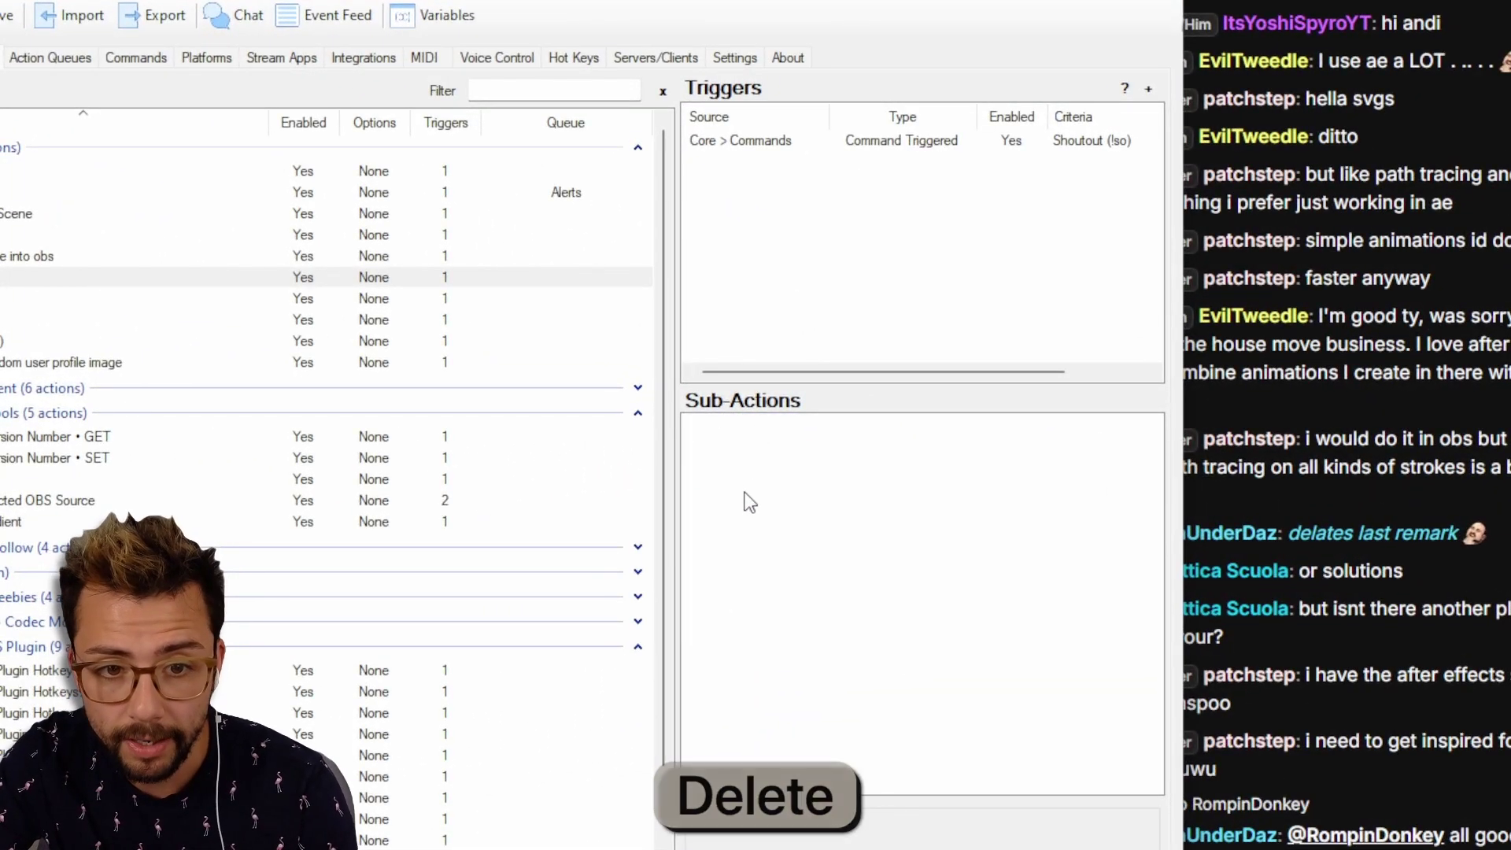
right_click(745, 451)
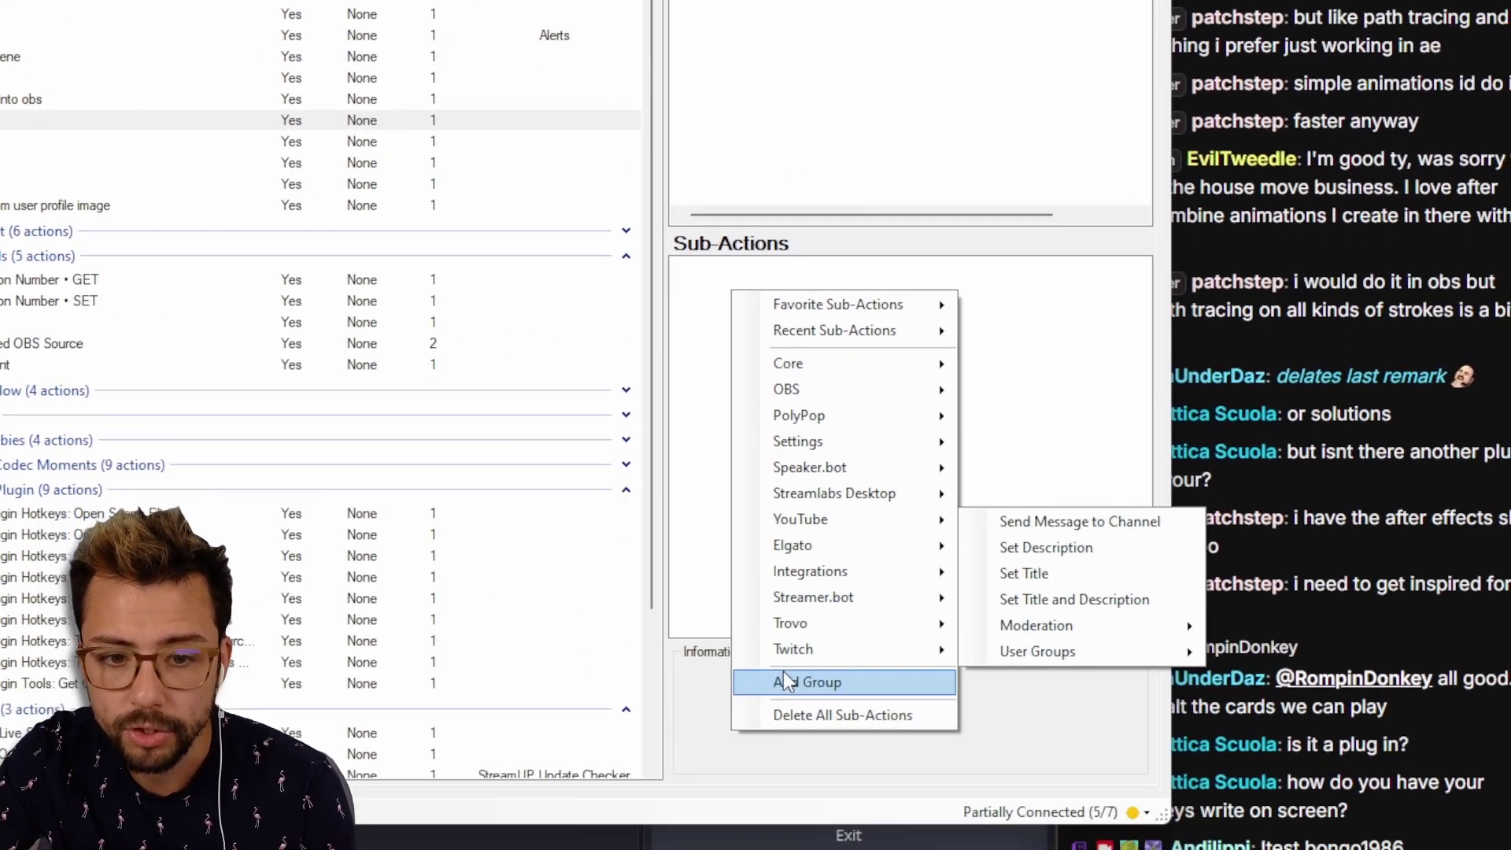
mouse_move(836, 806)
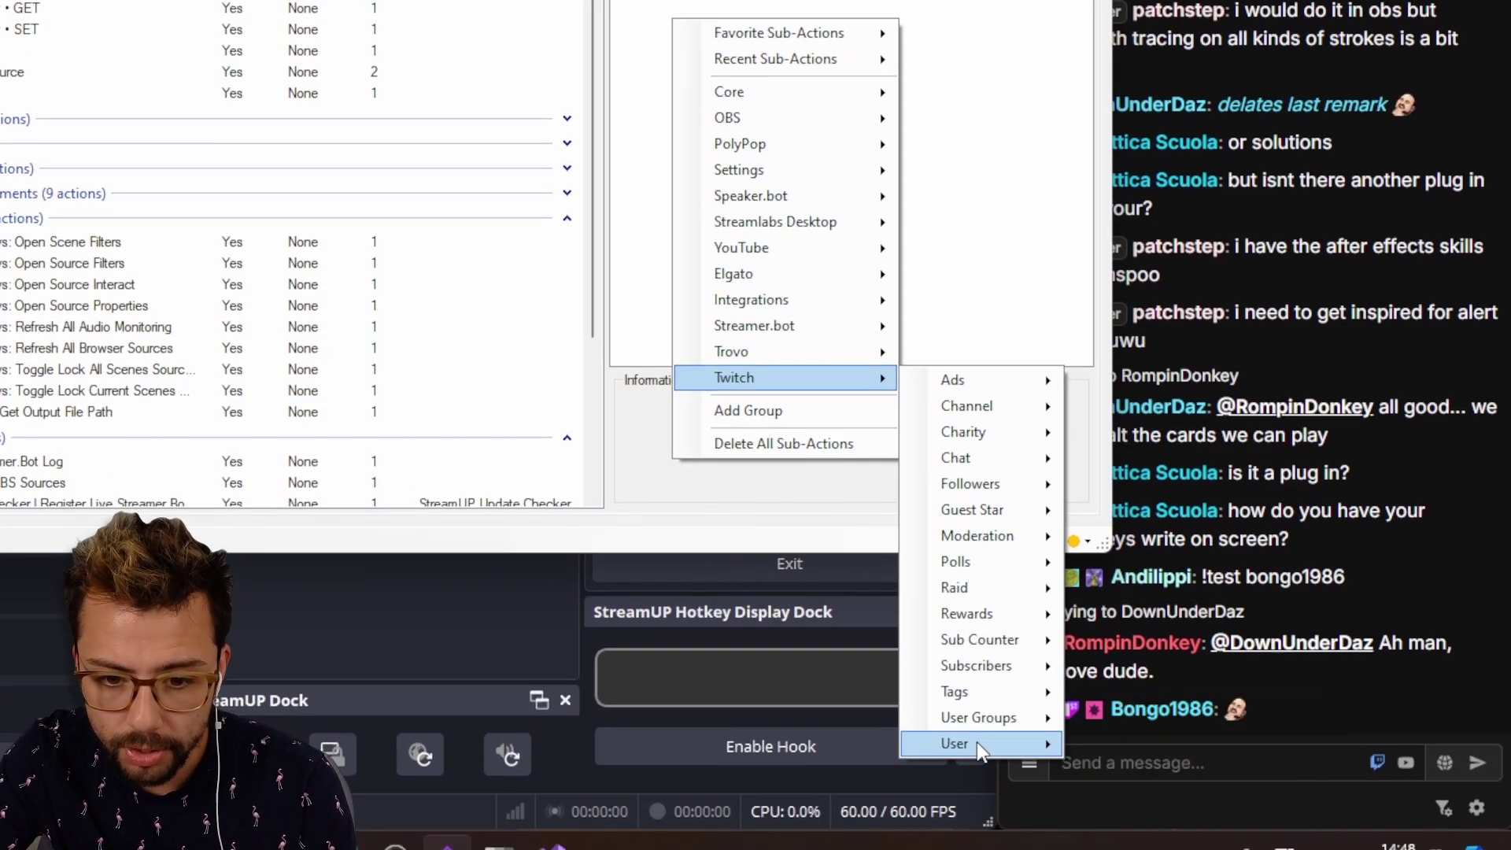
mouse_move(956, 784)
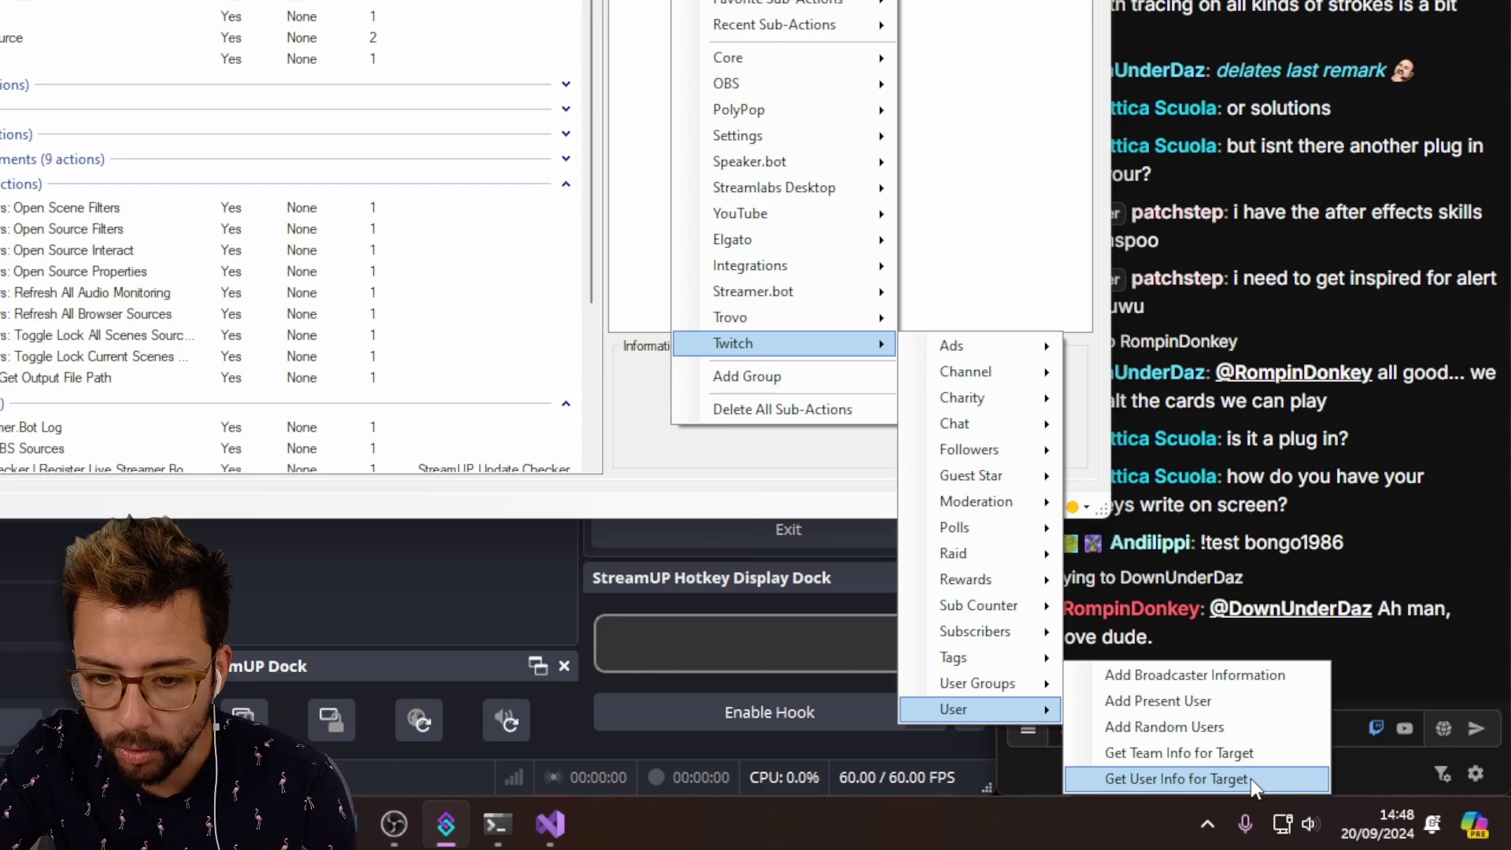
left_click(1250, 777)
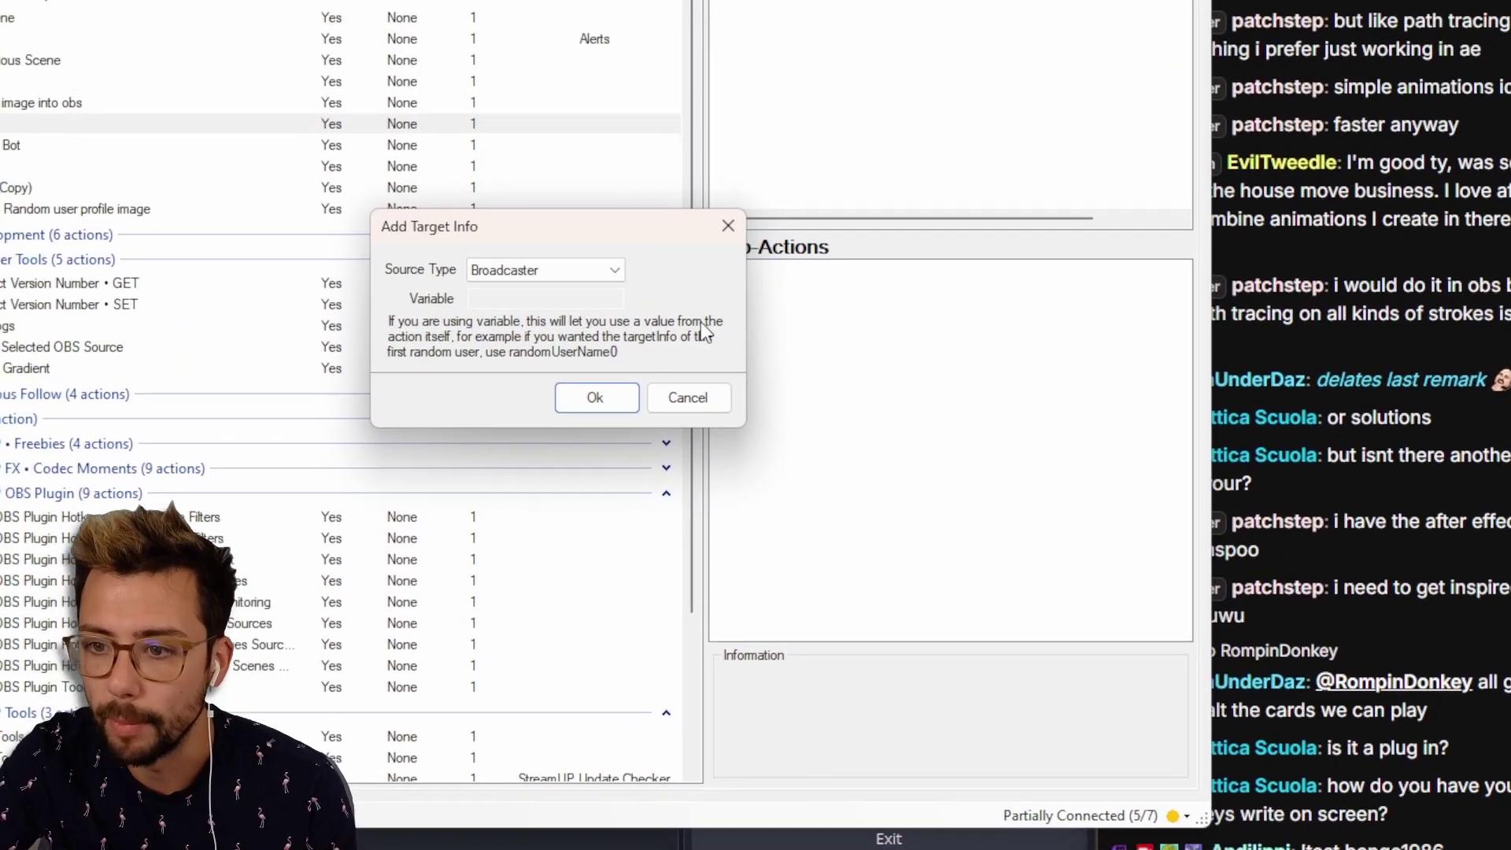
left_click(527, 270)
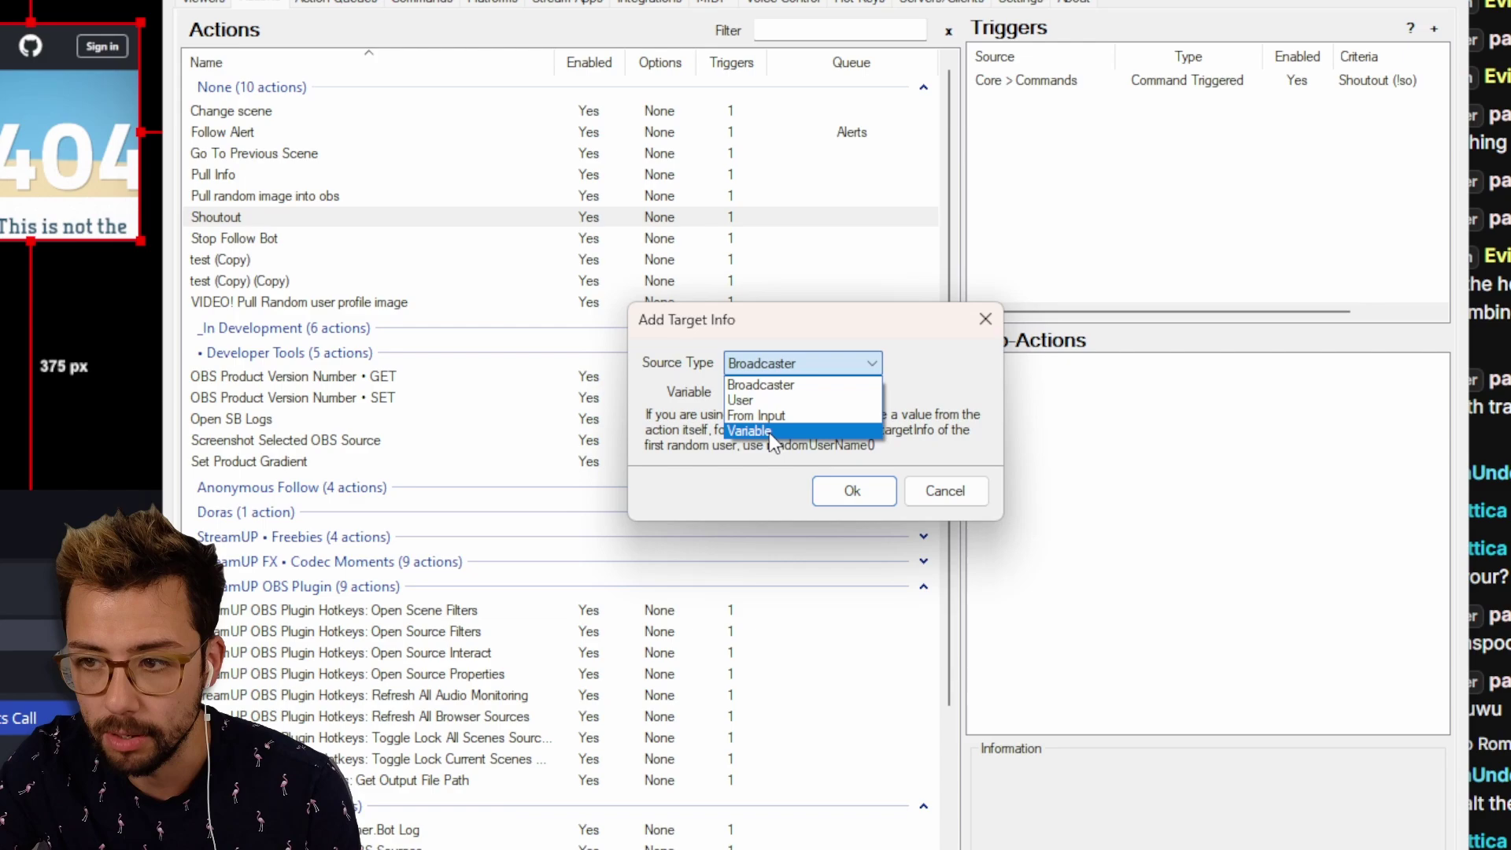
left_click(749, 431)
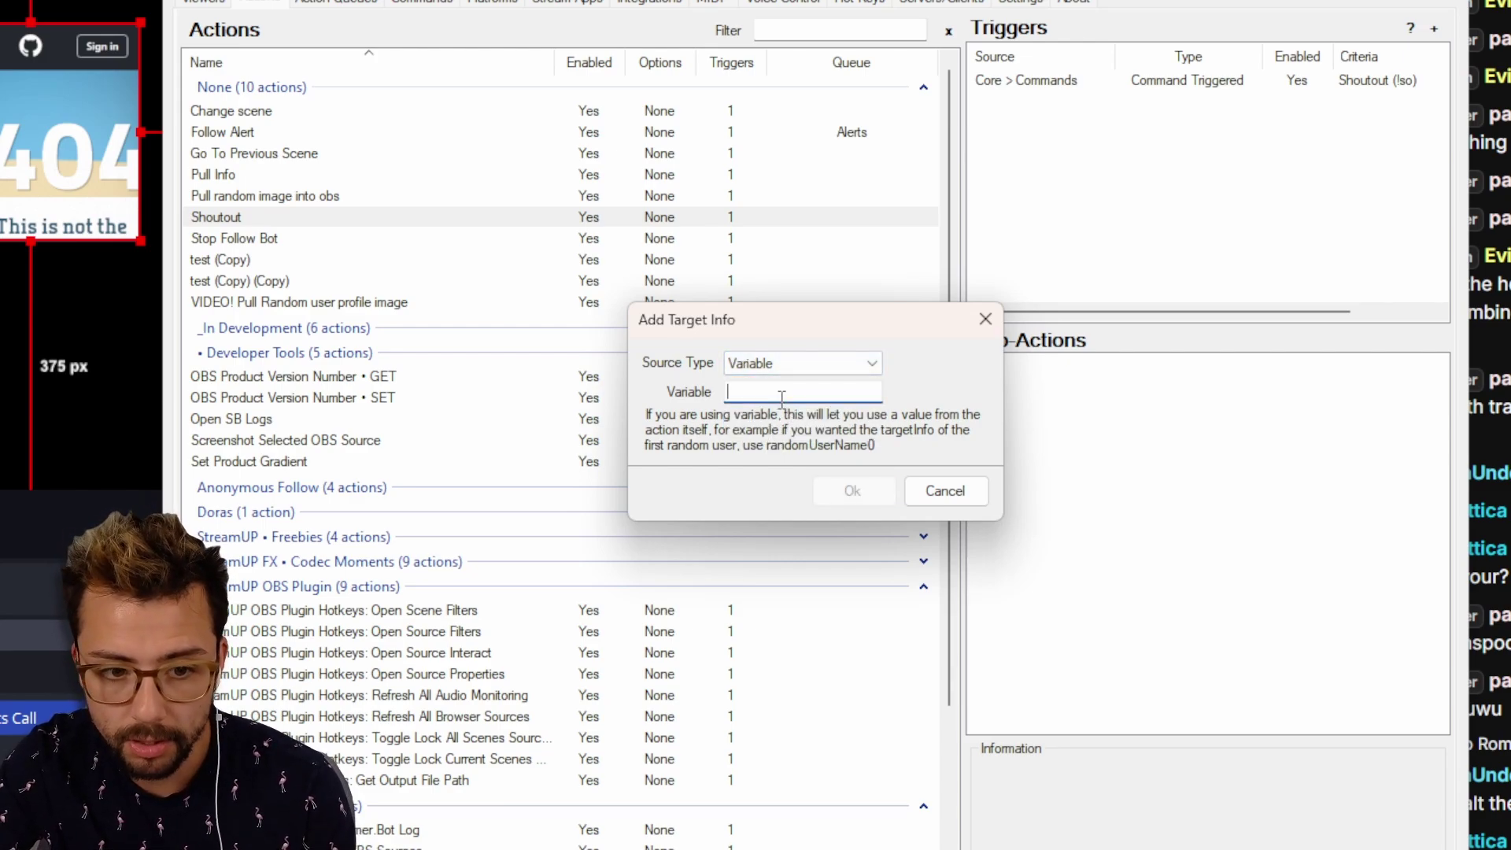
type("input0")
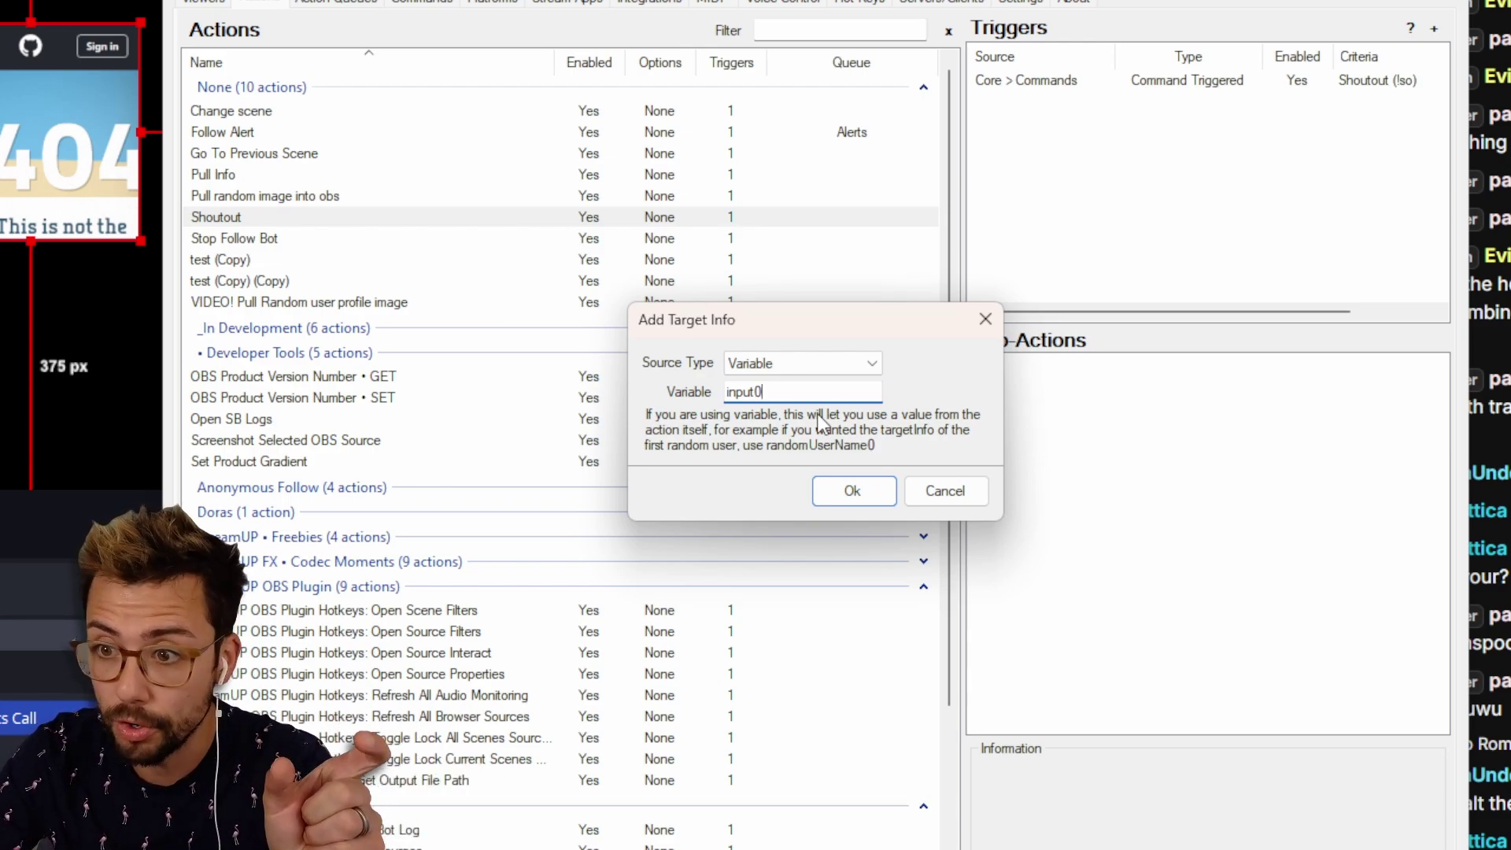
left_click(853, 493)
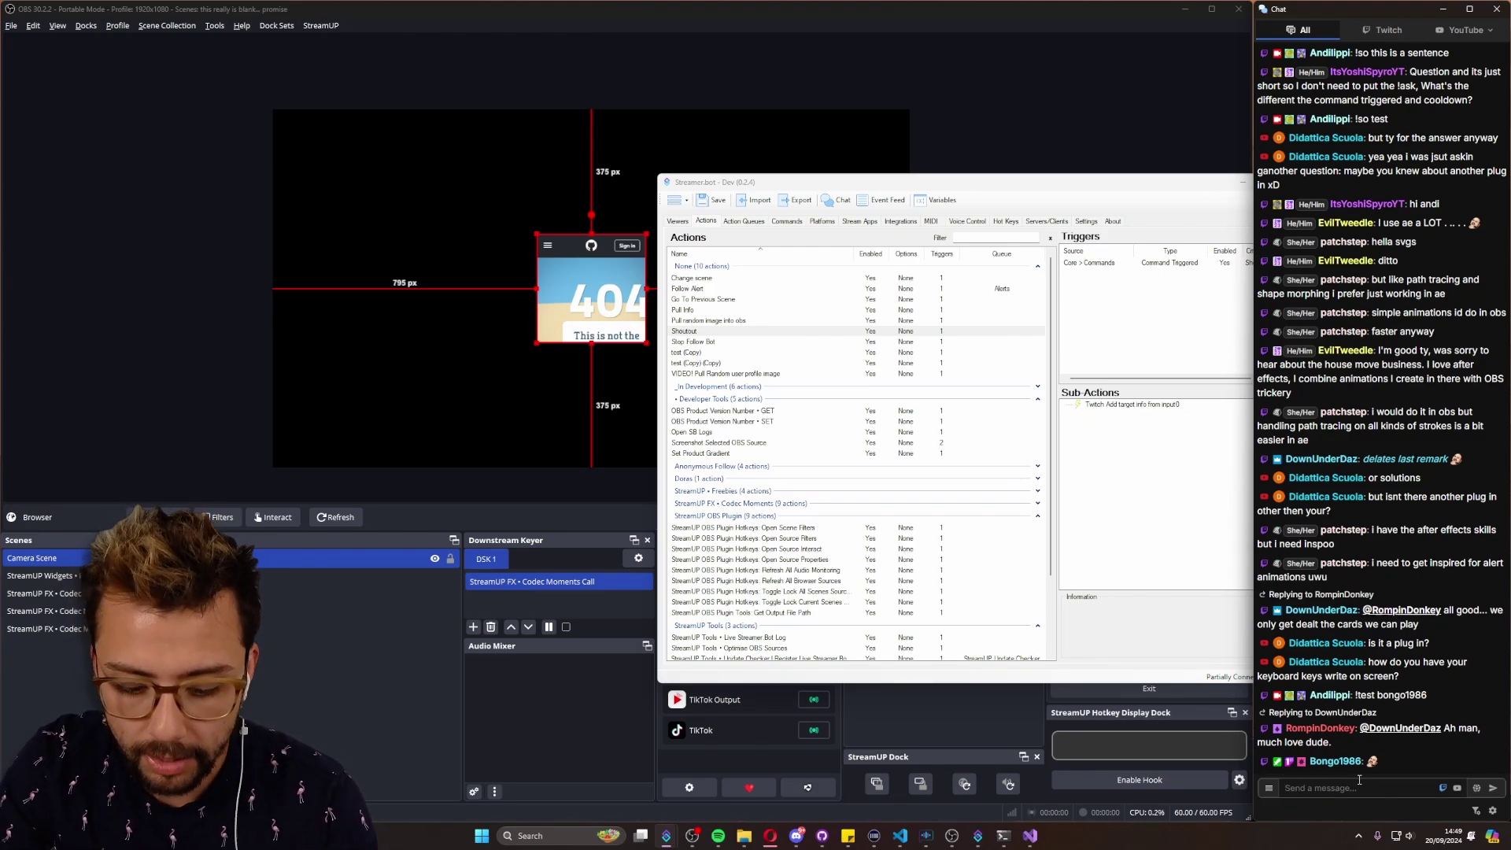
- Send !so with a viewer's username in chat and open the variables of the resulting Shoutout run
left_click(1359, 779)
type("!so")
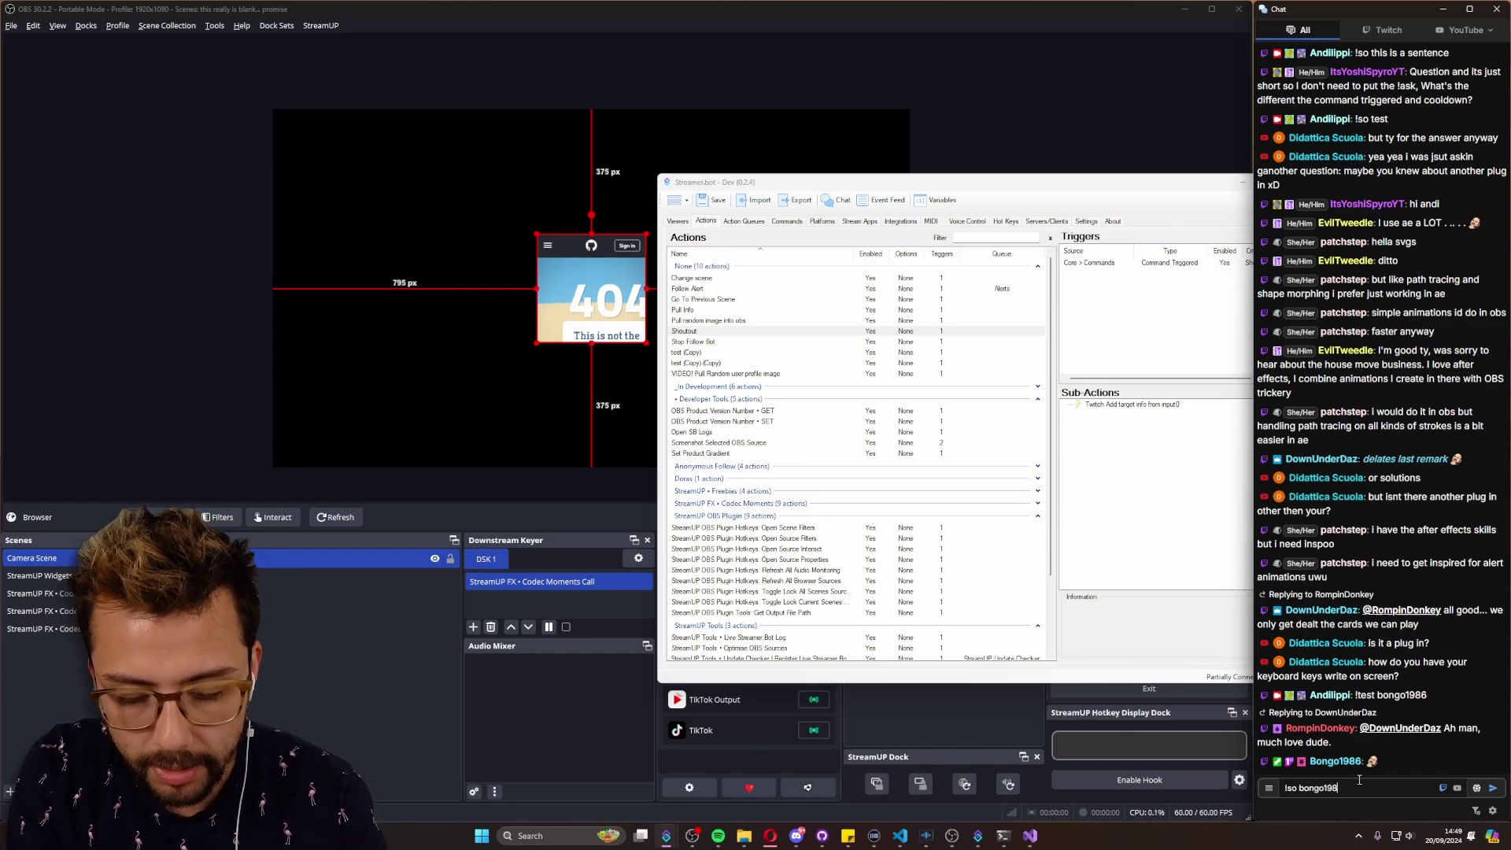
left_click(744, 221)
left_click(752, 235)
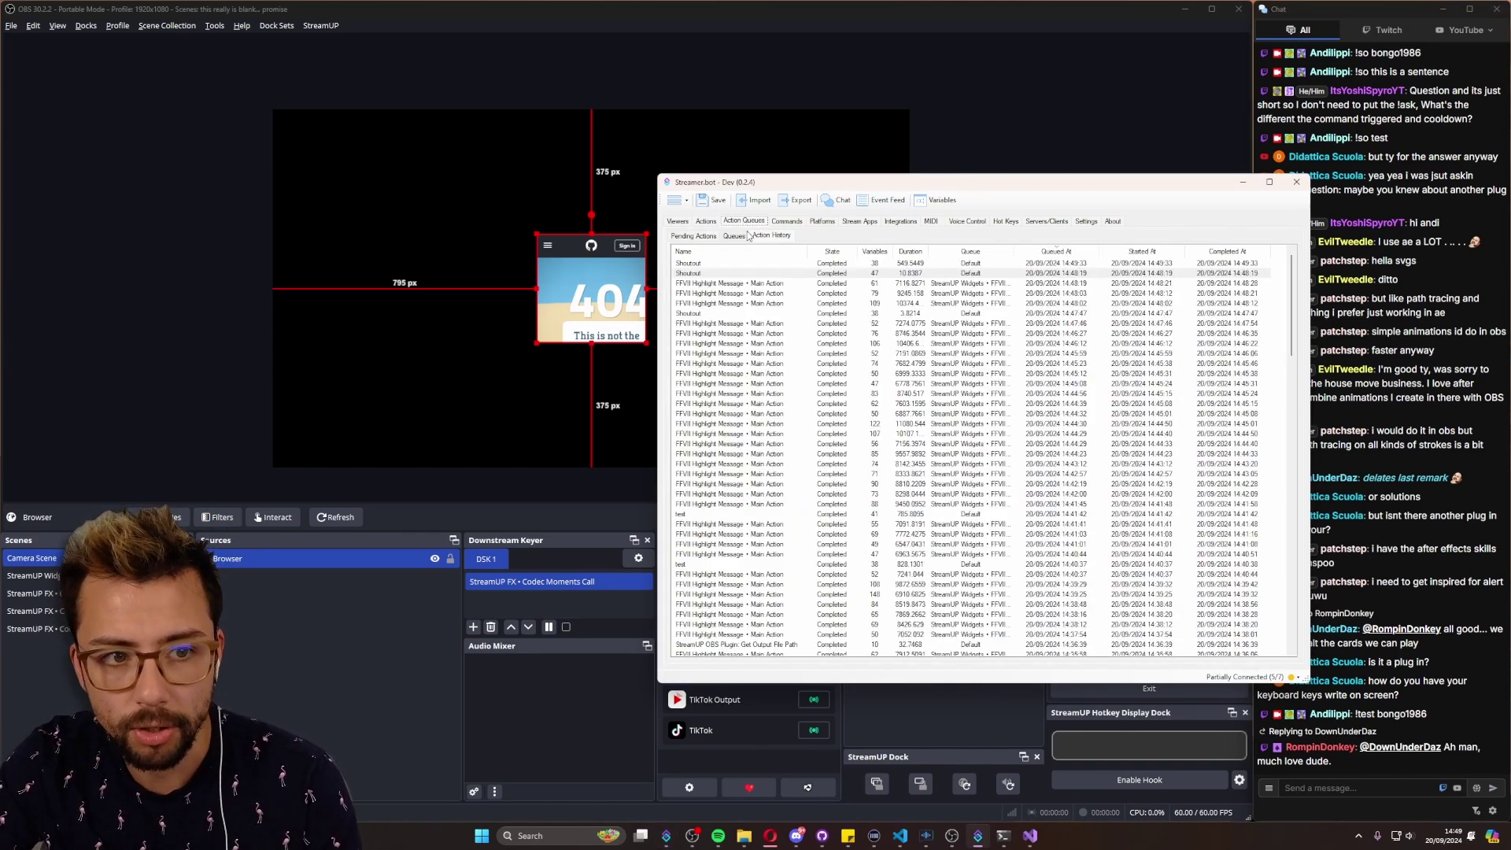
left_click(712, 264)
double_click(706, 266)
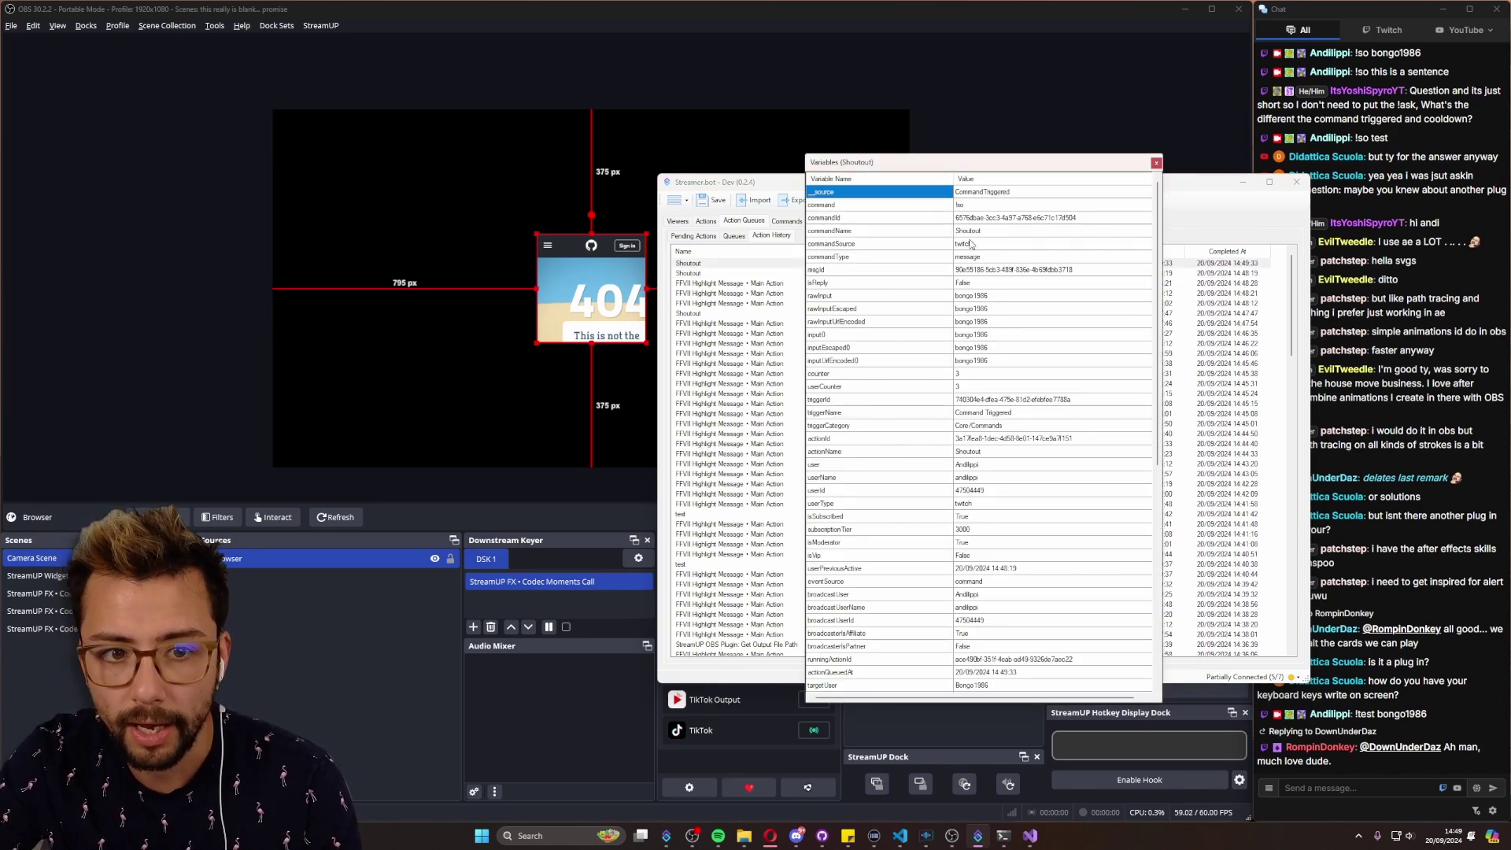
- Examine input0 and the target user variables of the run, including targetUser and targetUserType
left_click(957, 337)
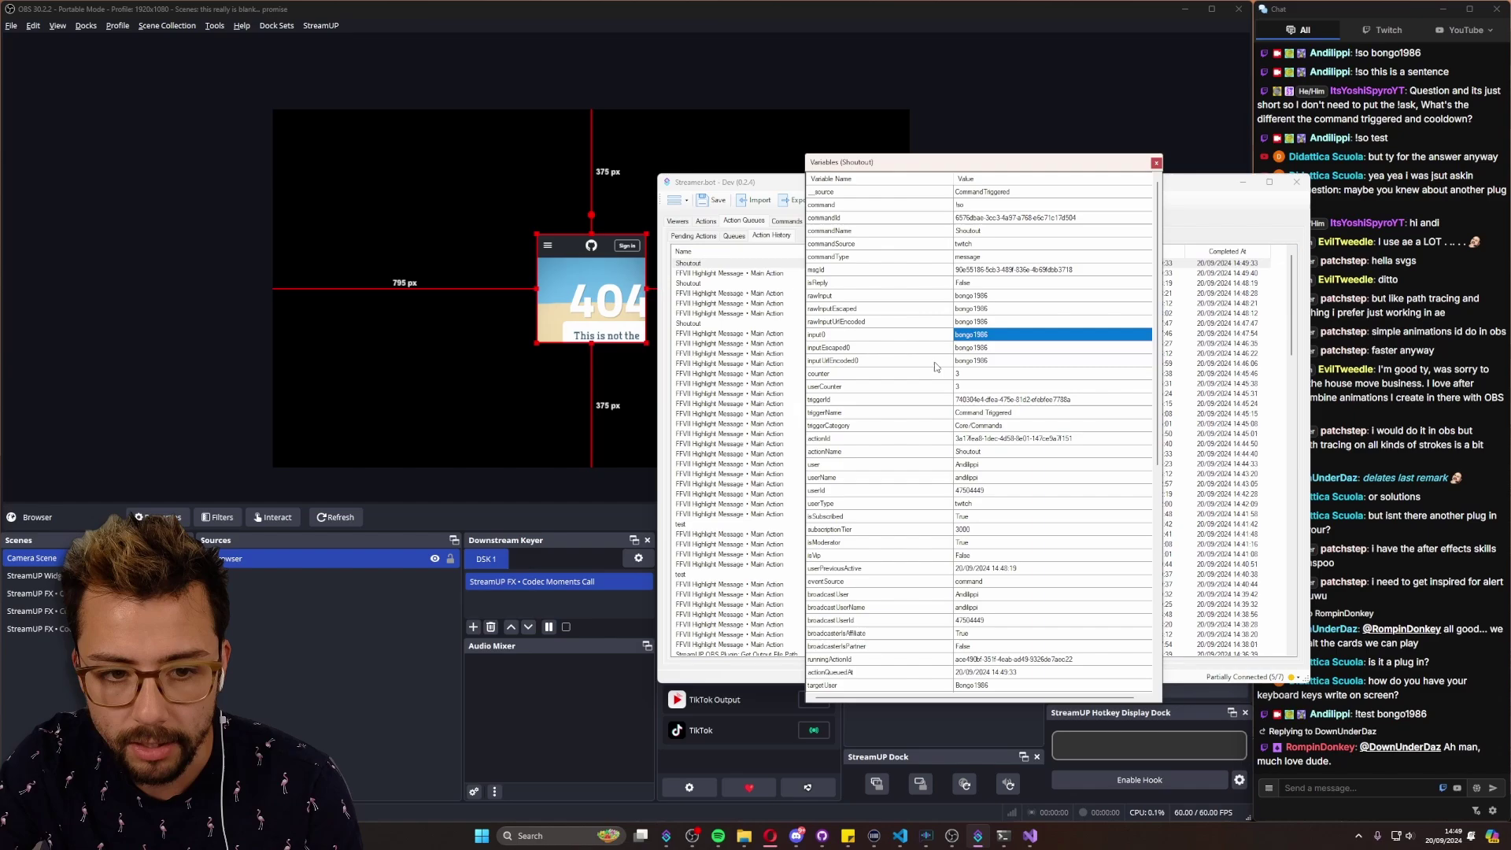
scroll(932, 400, "down", 5)
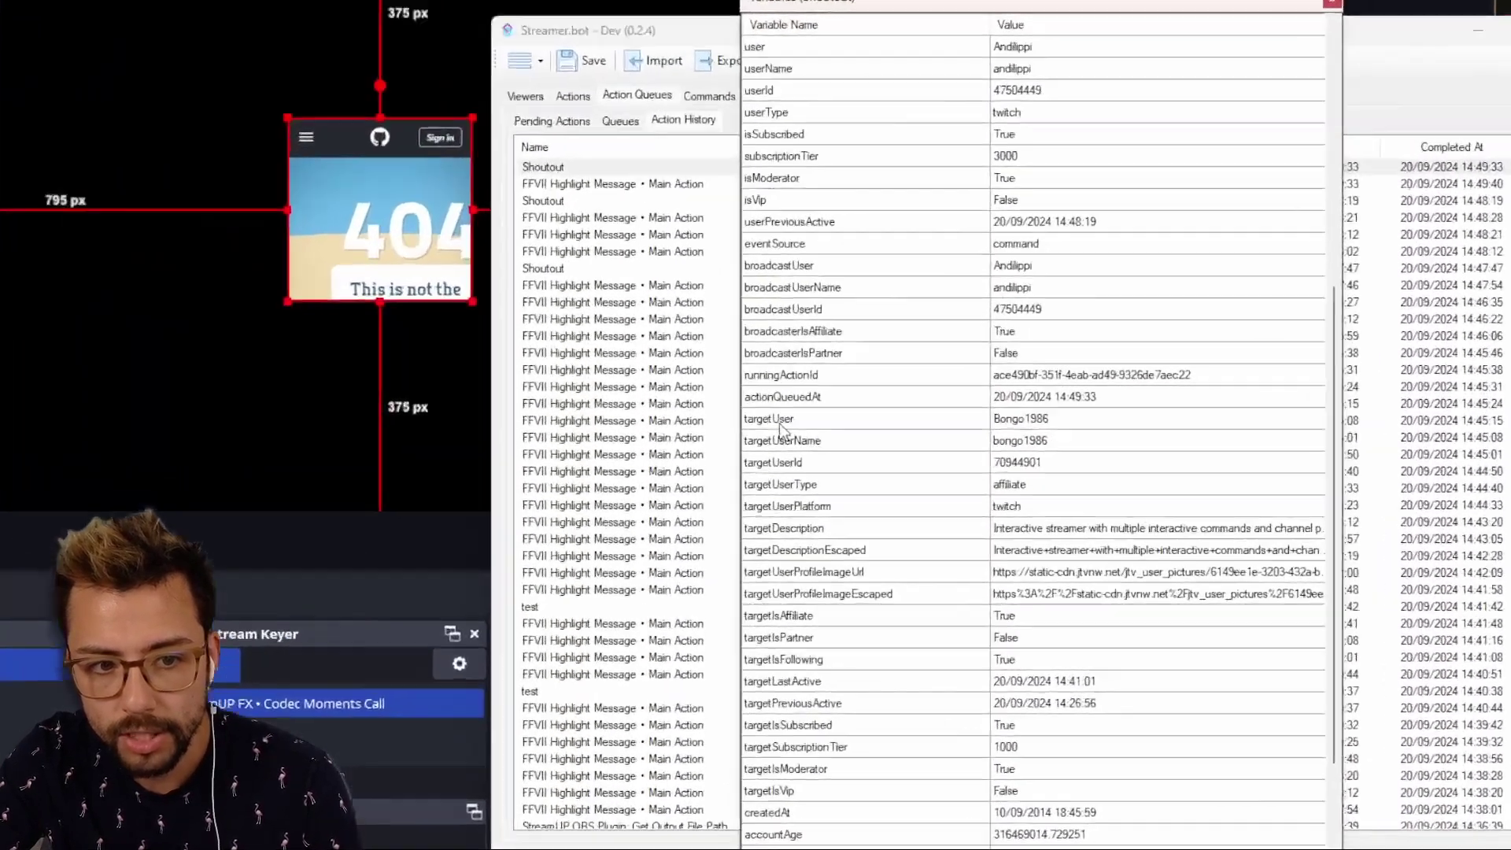
left_click(828, 493)
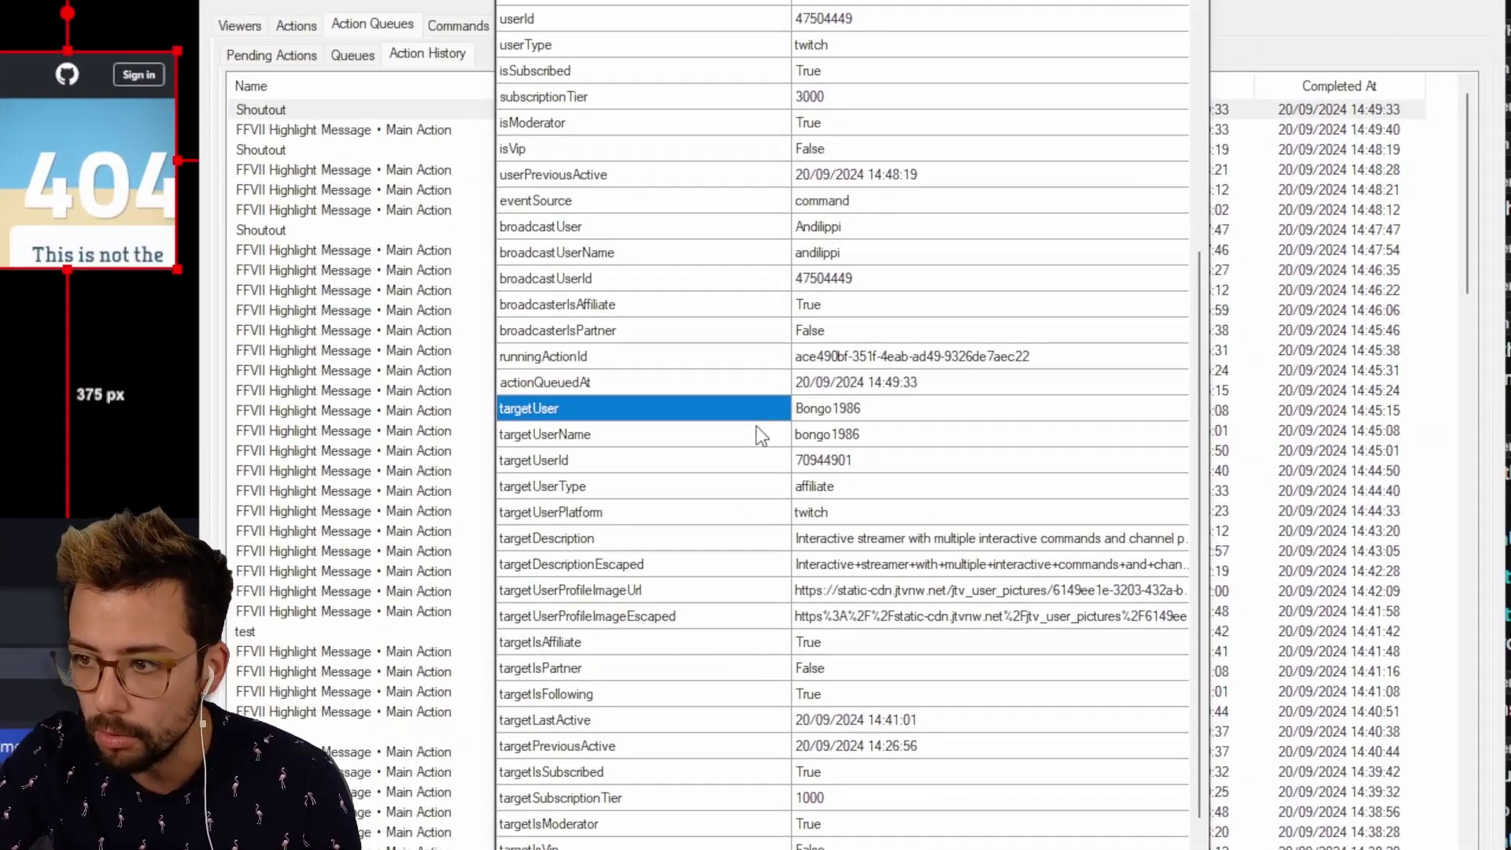
left_click(1064, 423)
left_click(560, 490)
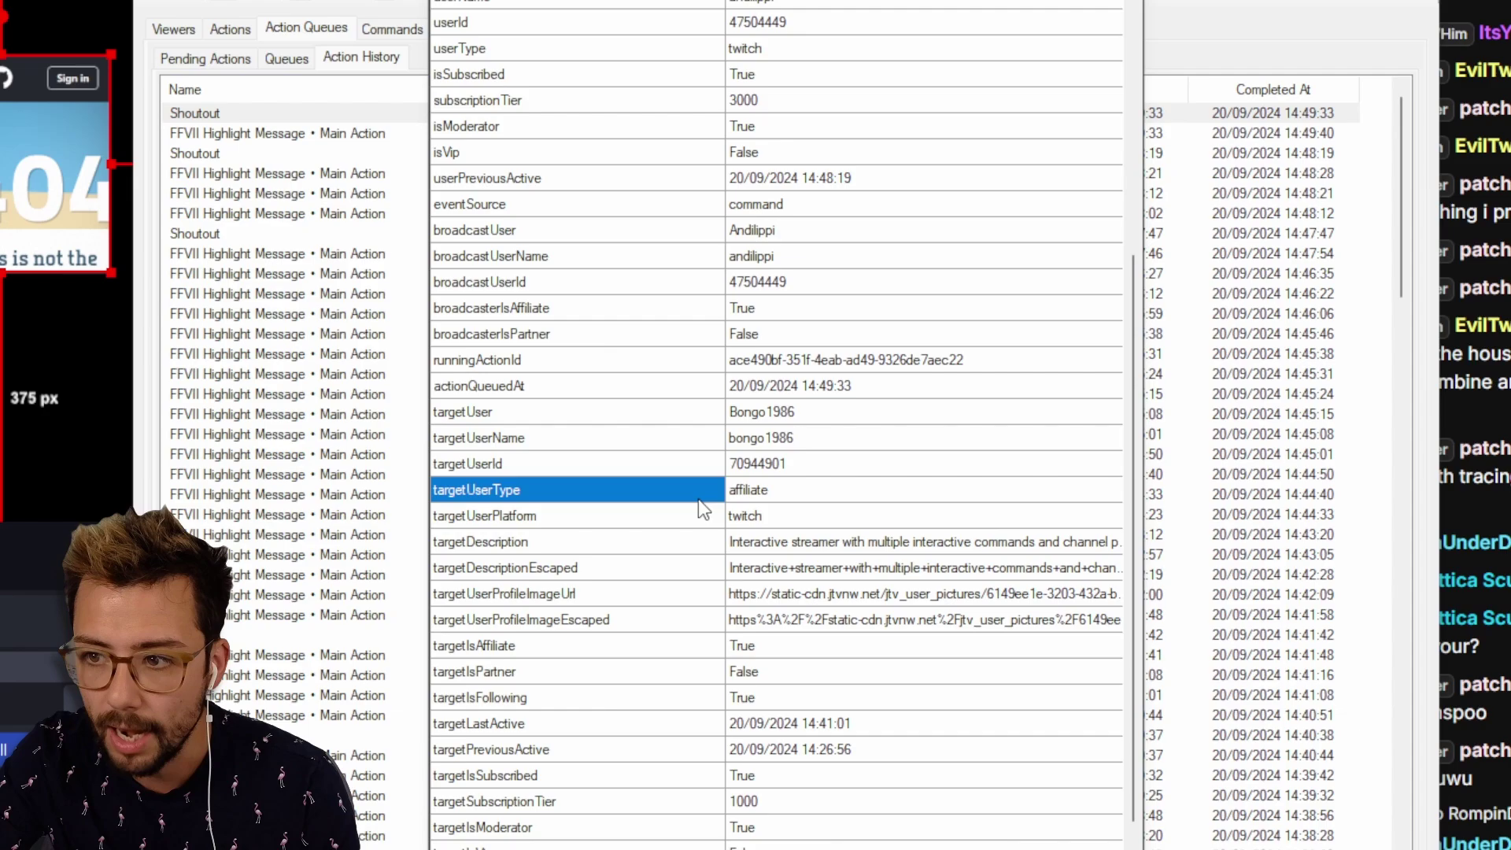
left_click(759, 495)
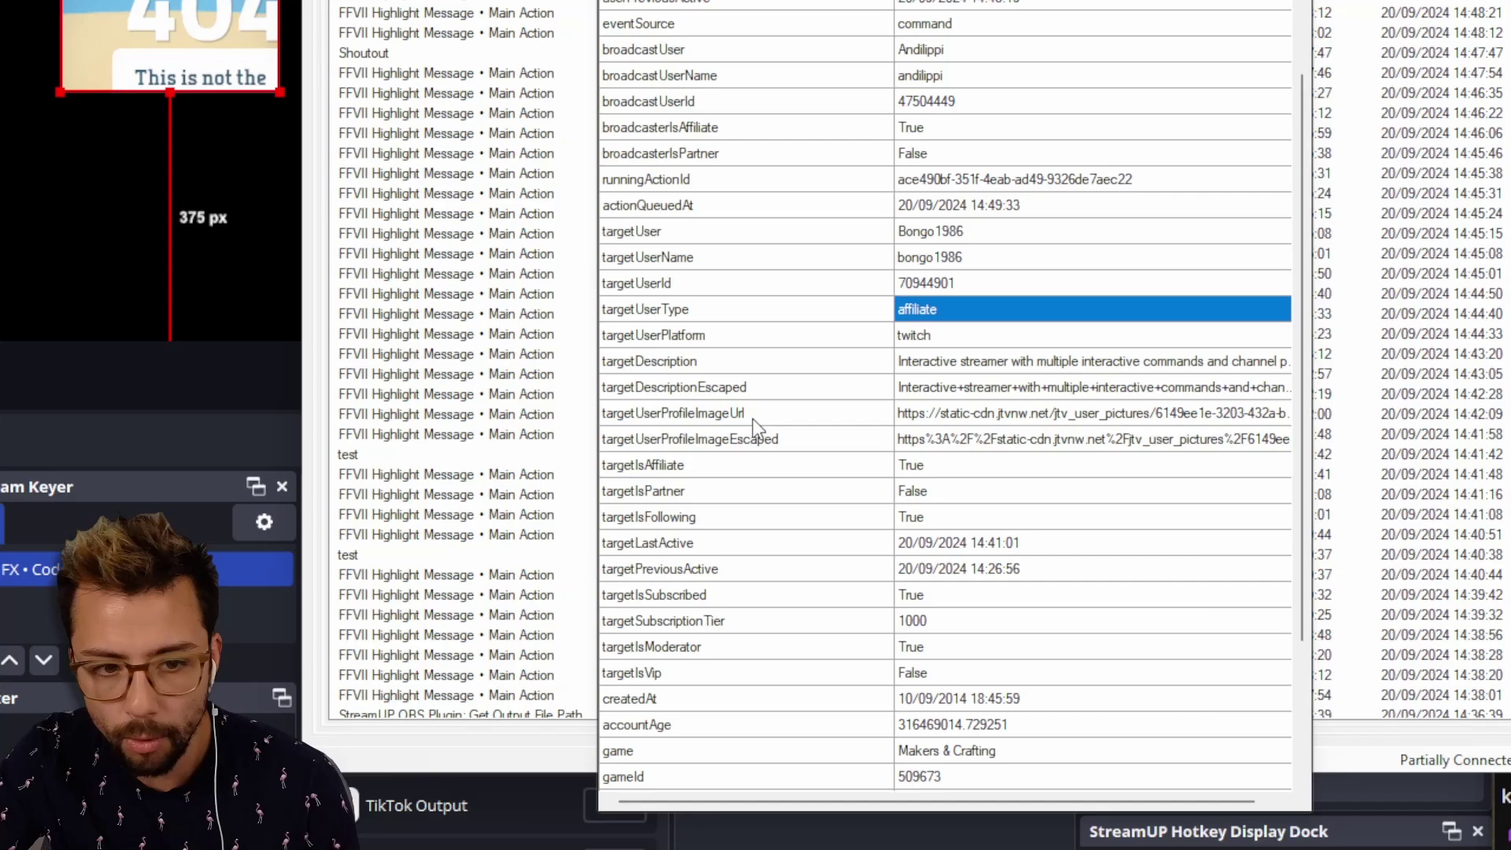
- Copy the targetUserProfileImageUrl variable name, close the variables window and return to the Shoutout action
left_click(496, 596)
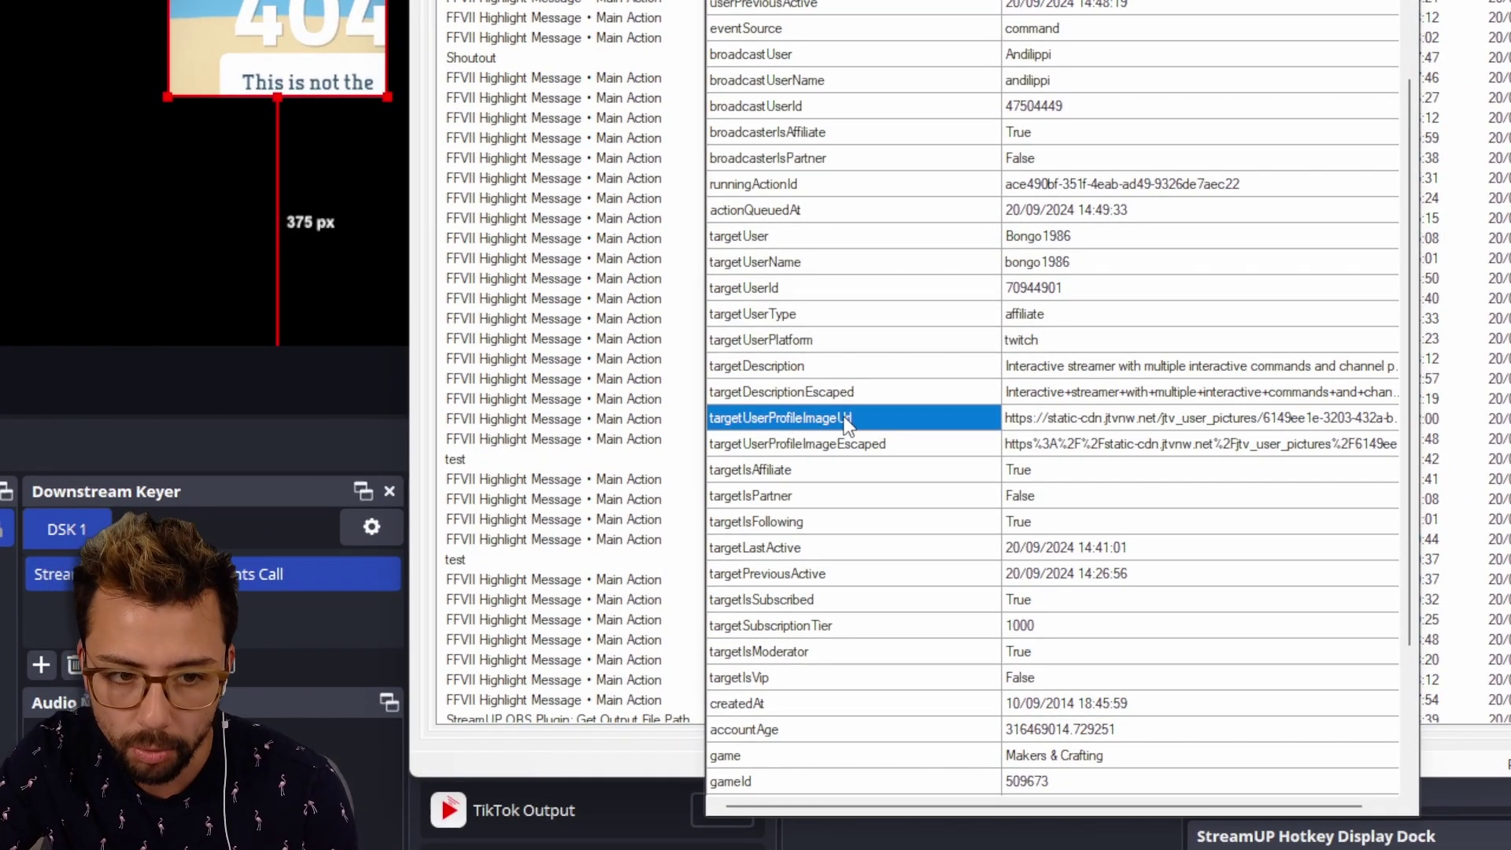
right_click(846, 425)
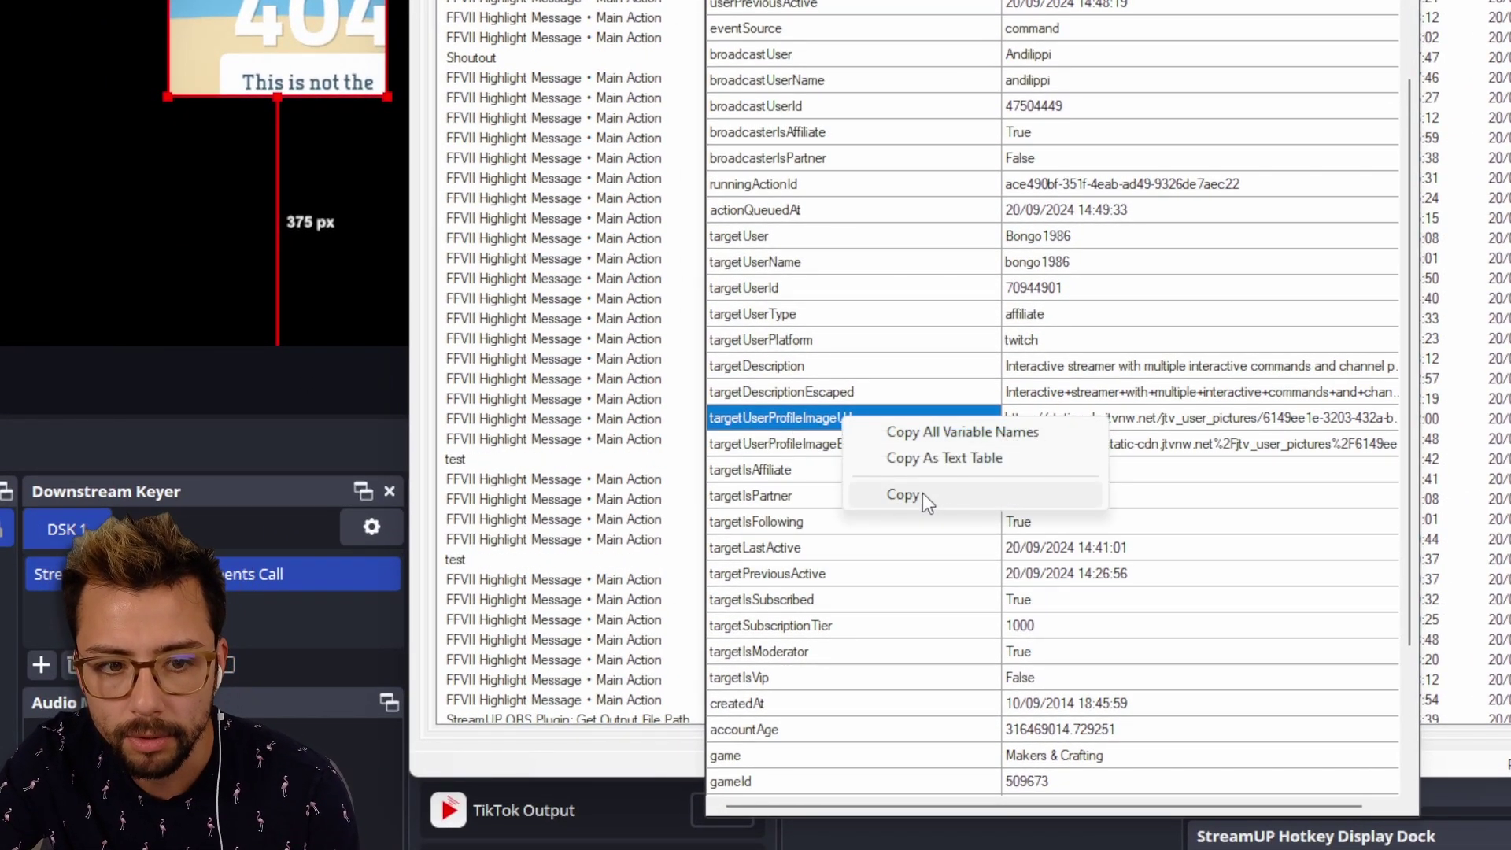
left_click(903, 494)
scroll(913, 492, "down", 3)
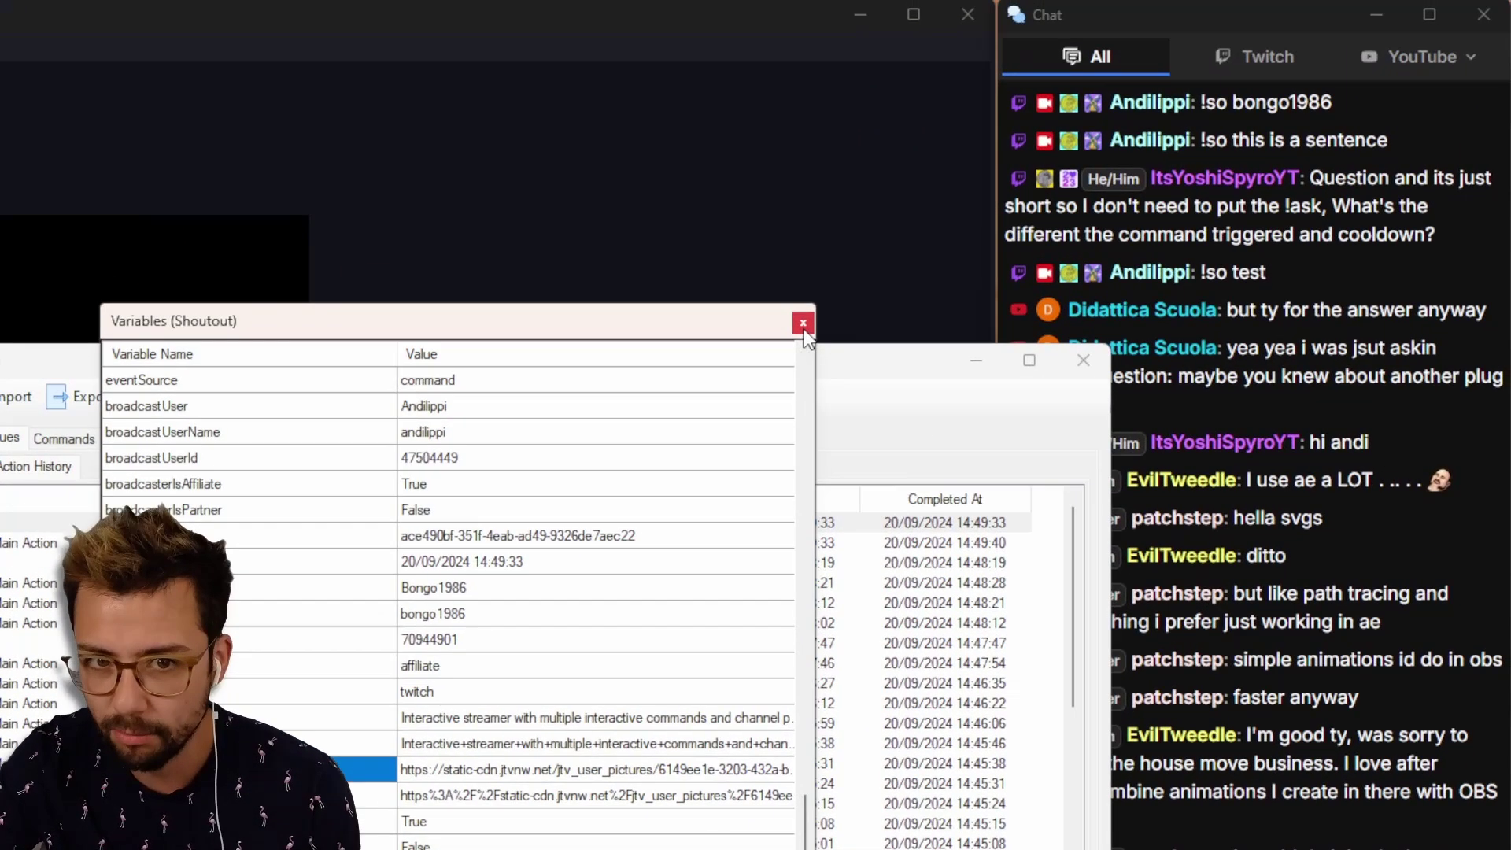
left_click(806, 312)
left_click(469, 422)
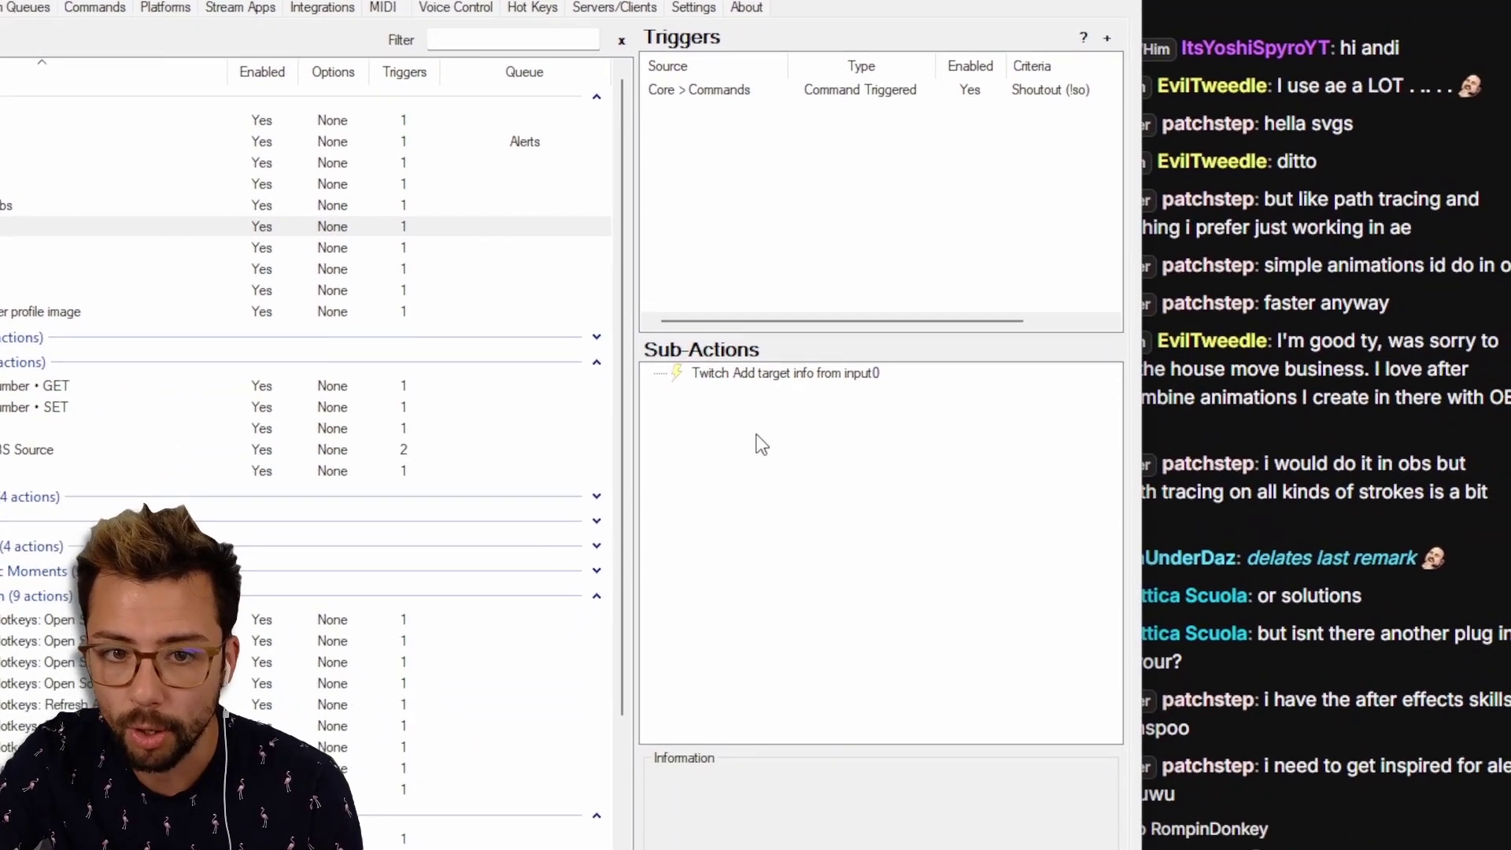
- Add an OBS Set Browser Source URL sub-action to the Shoutout action with the URL %targetUserProfileImageUrl%
right_click(762, 462)
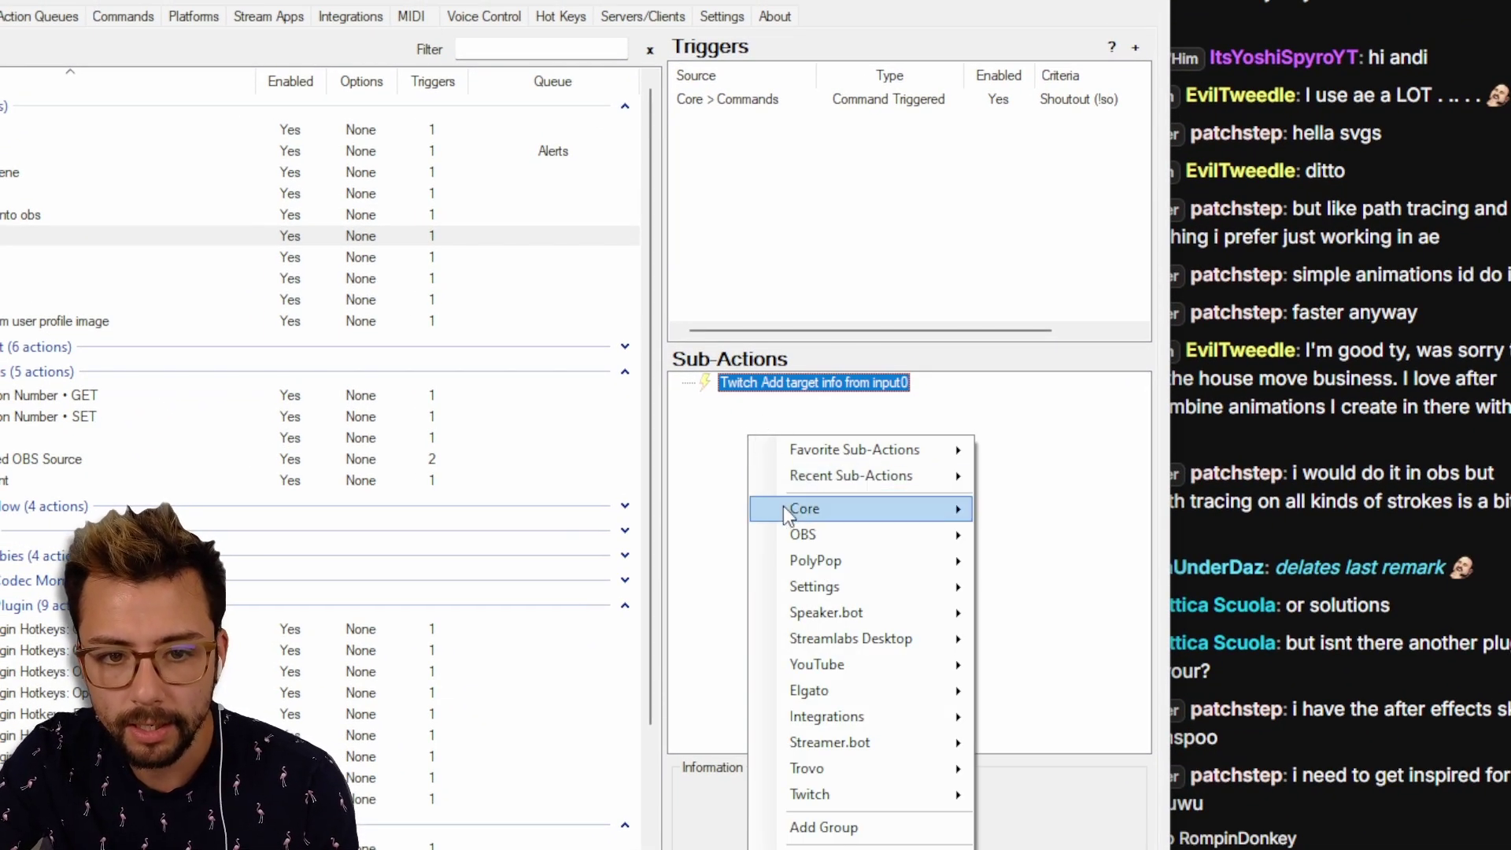
mouse_move(913, 542)
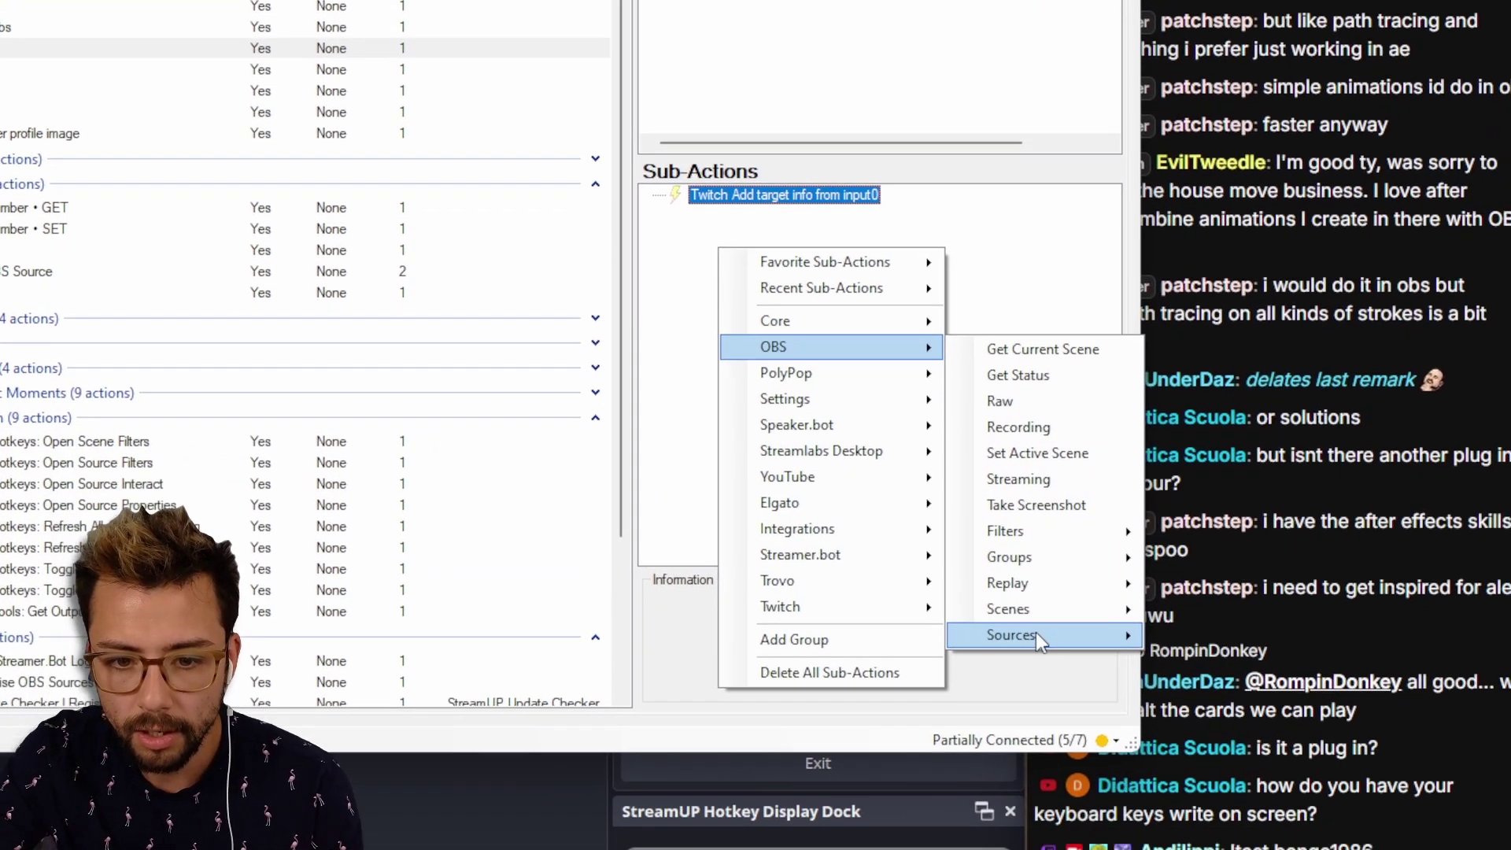
mouse_move(1039, 823)
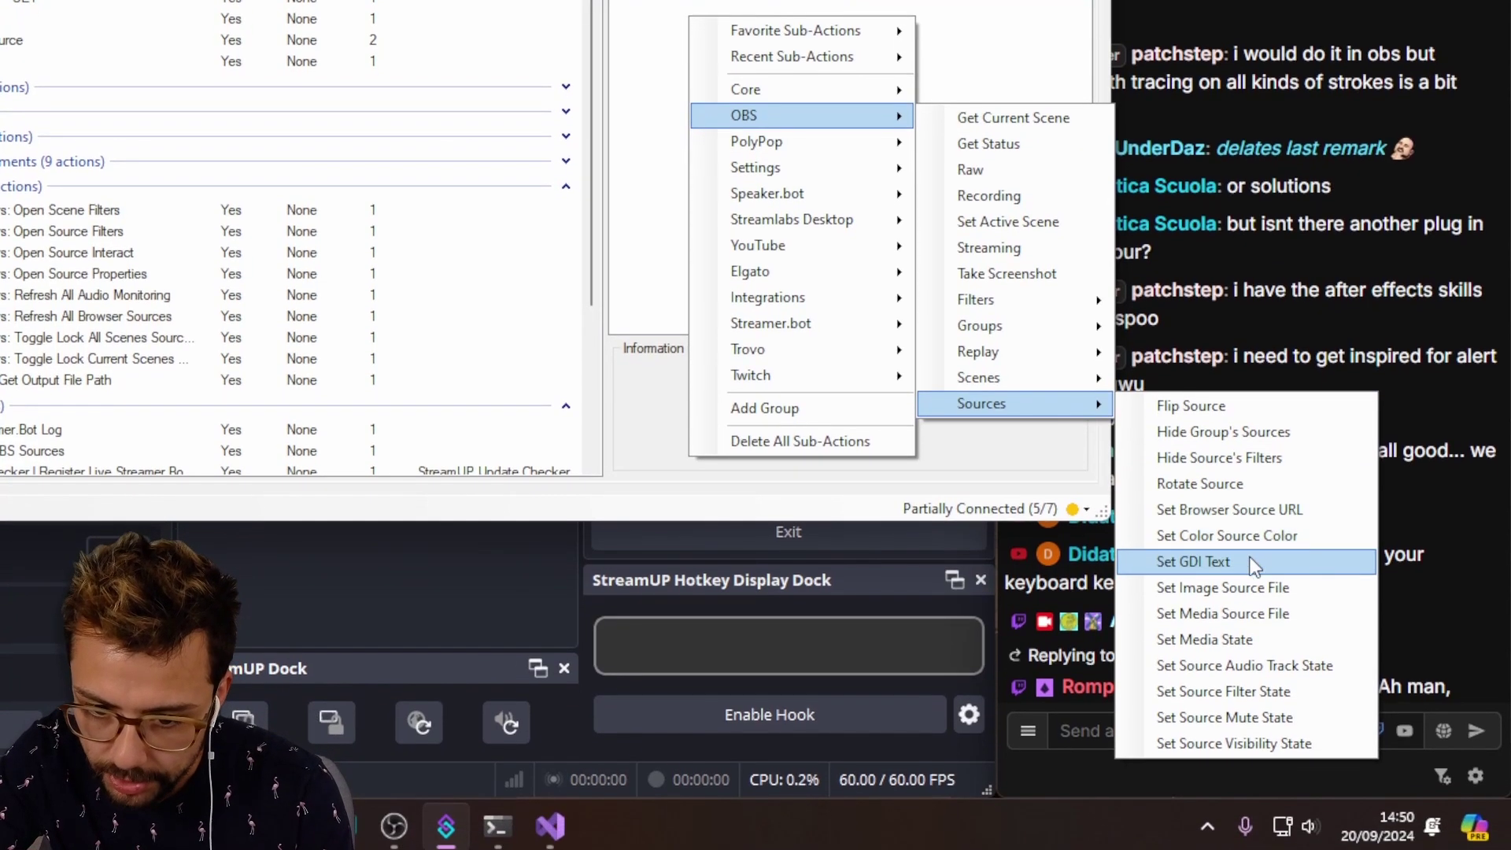
left_click(1229, 511)
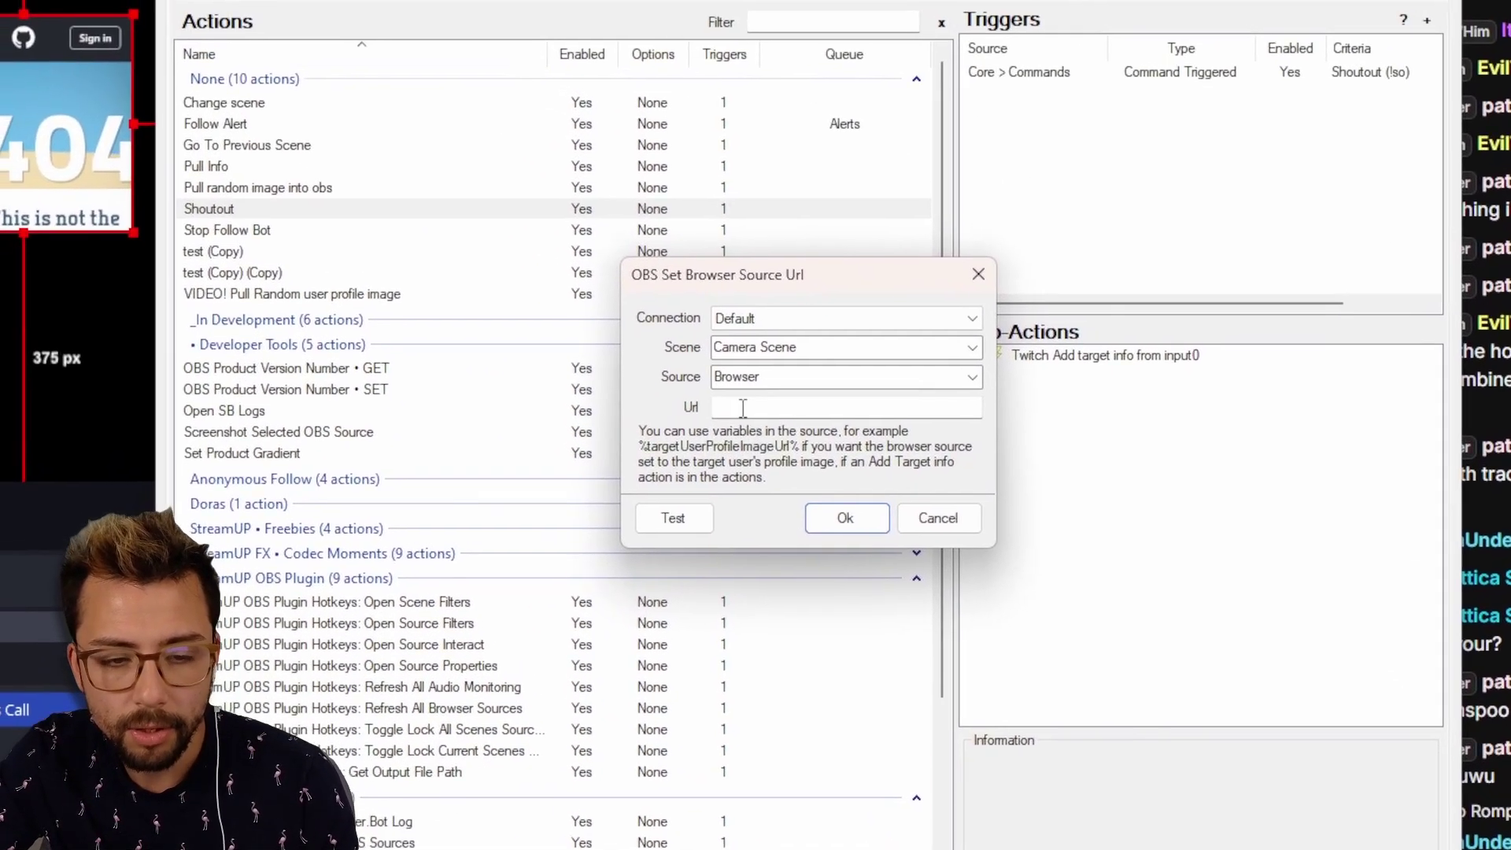
left_click(743, 408)
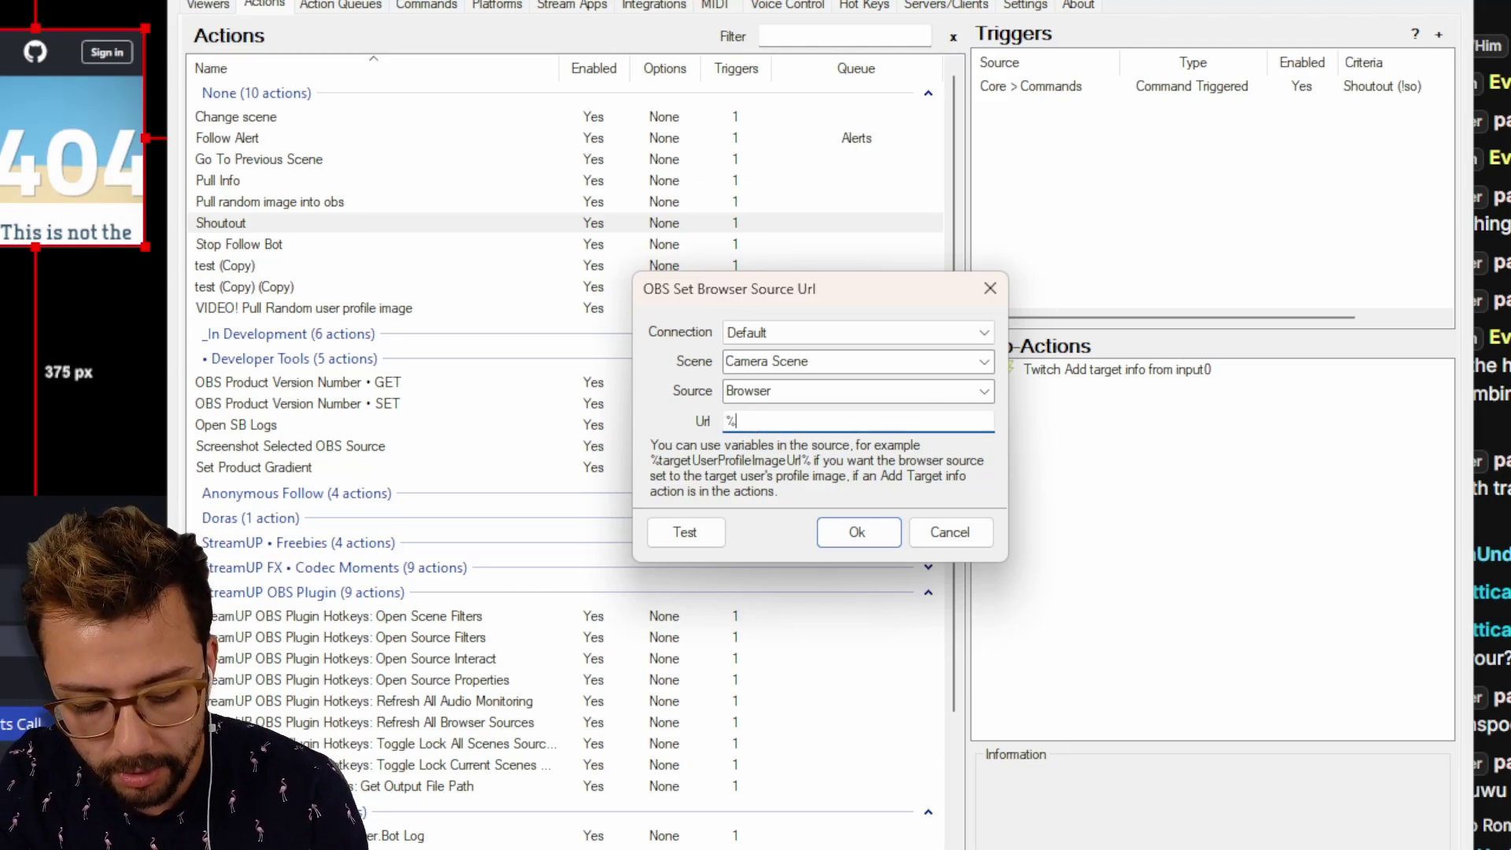
key("ctrl+v")
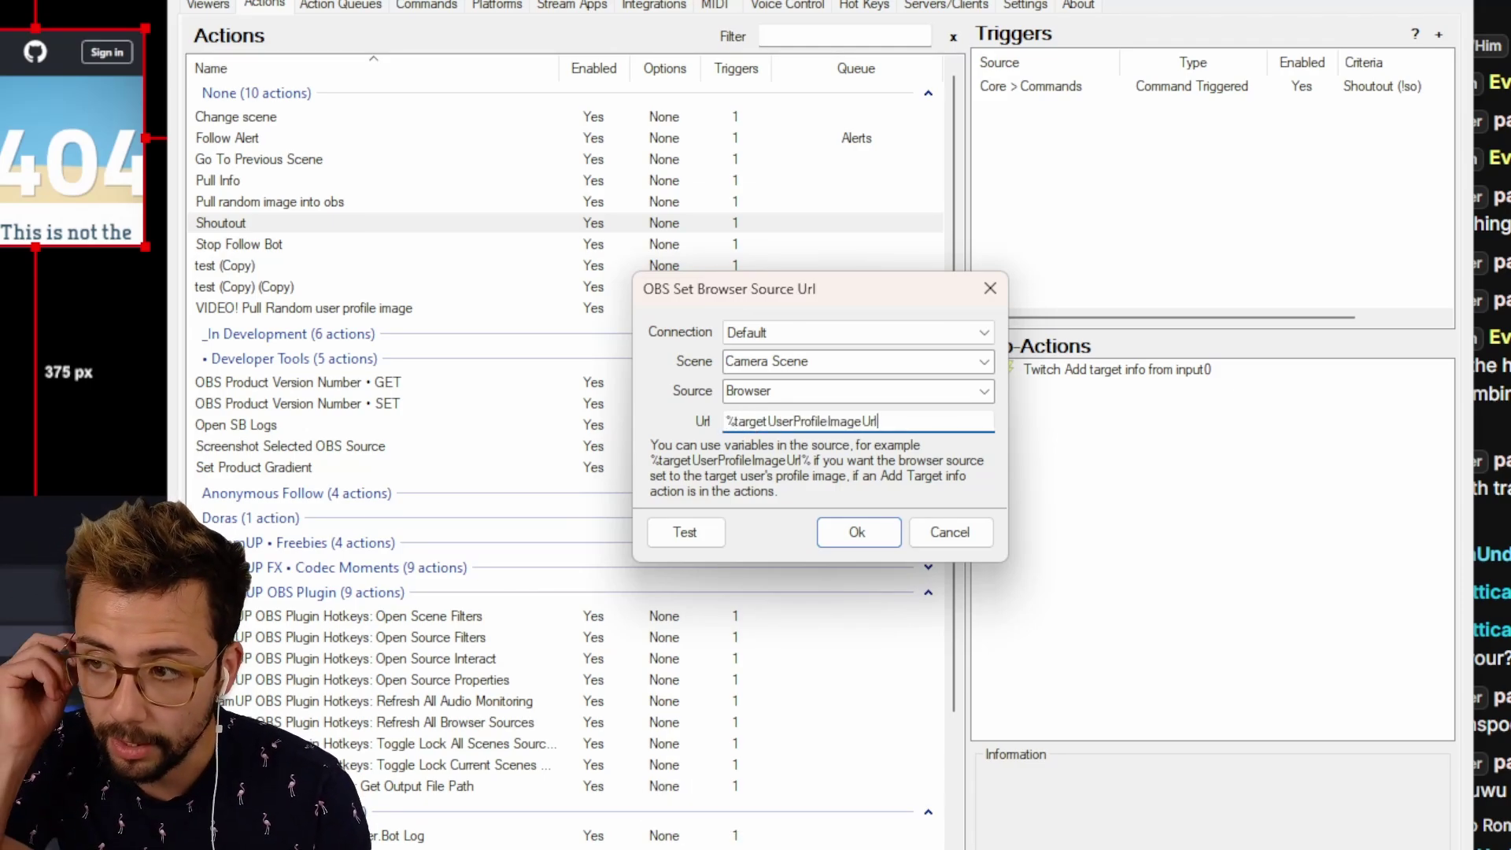
type("%")
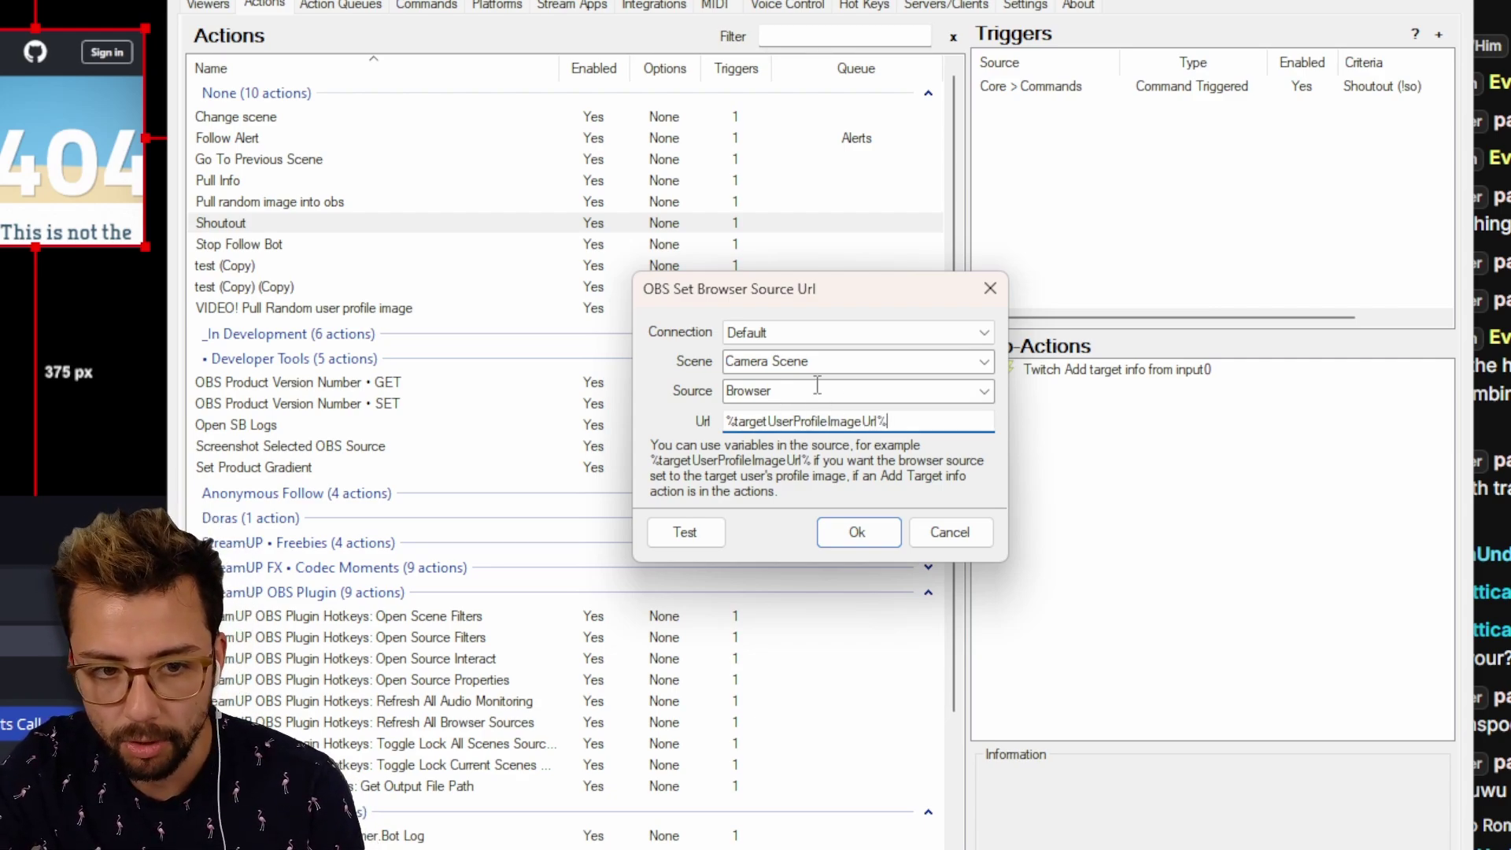
- Keep the Default connection, Camera Scene and Browser source for the URL sub-action and confirm it
left_click(776, 334)
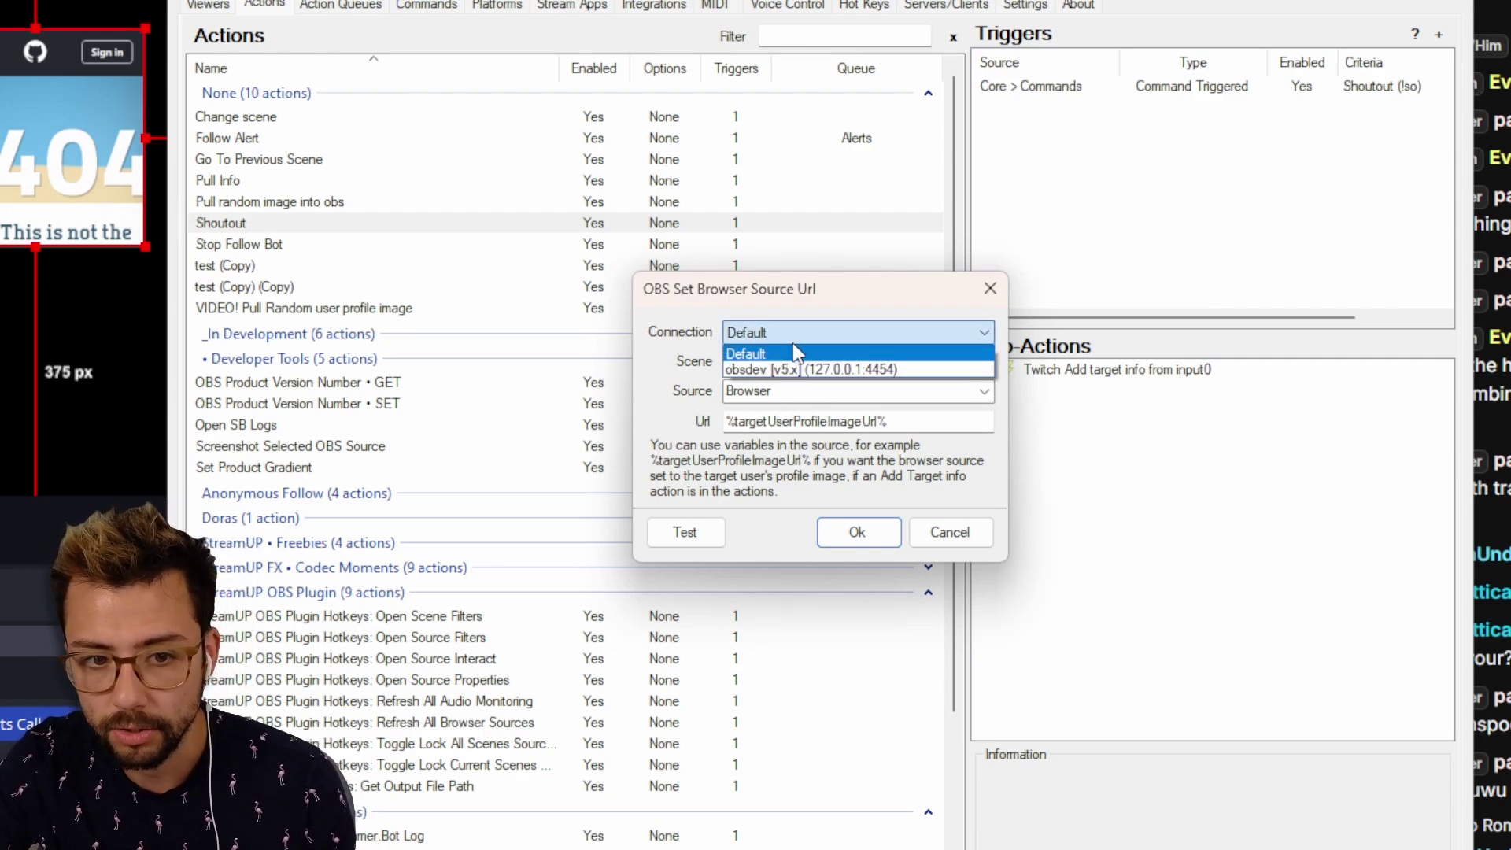
left_click(778, 354)
left_click(919, 364)
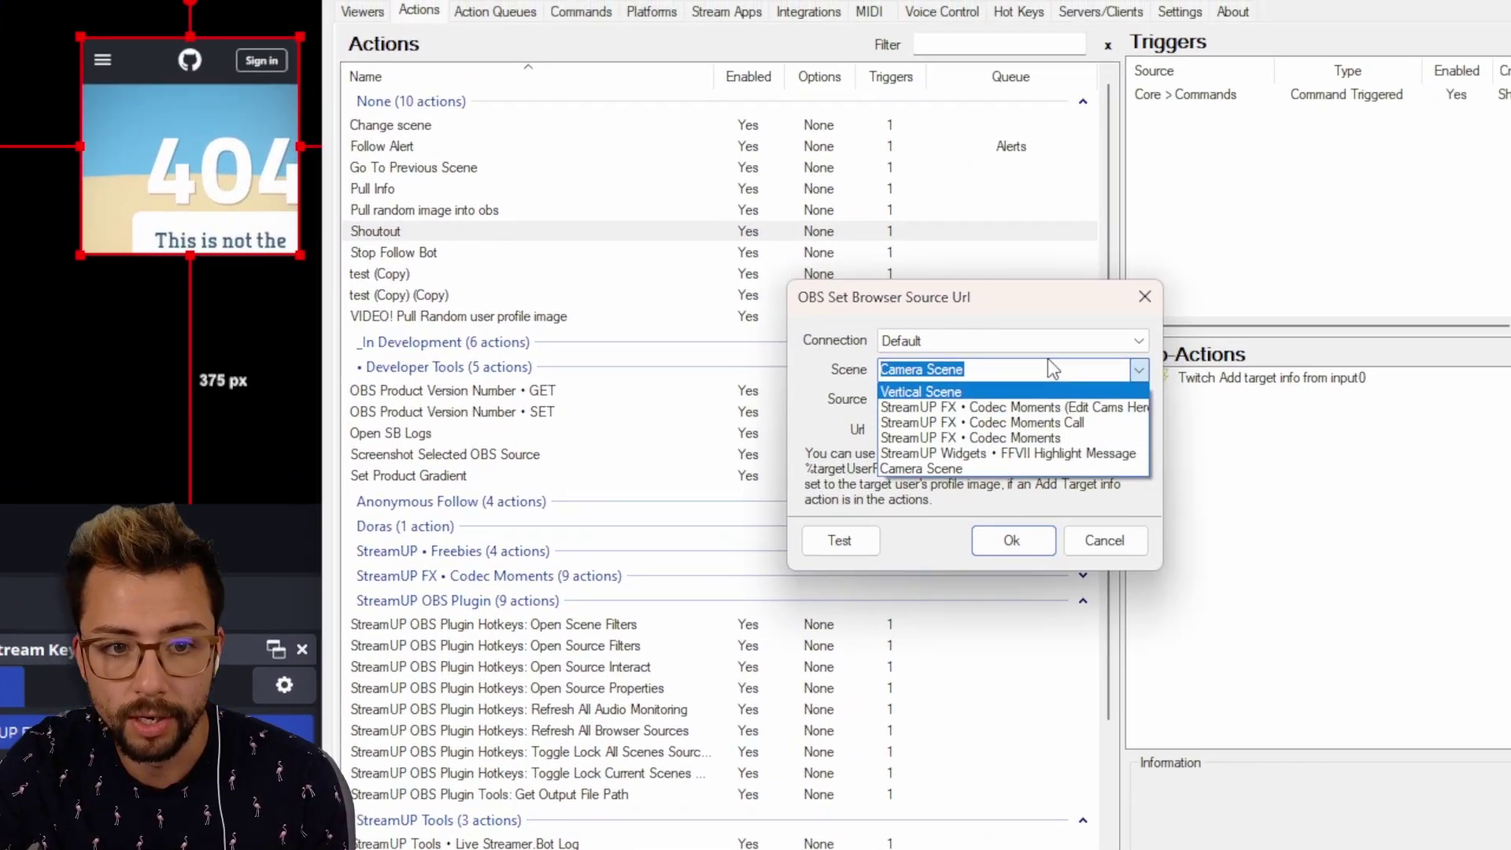
left_click(1049, 368)
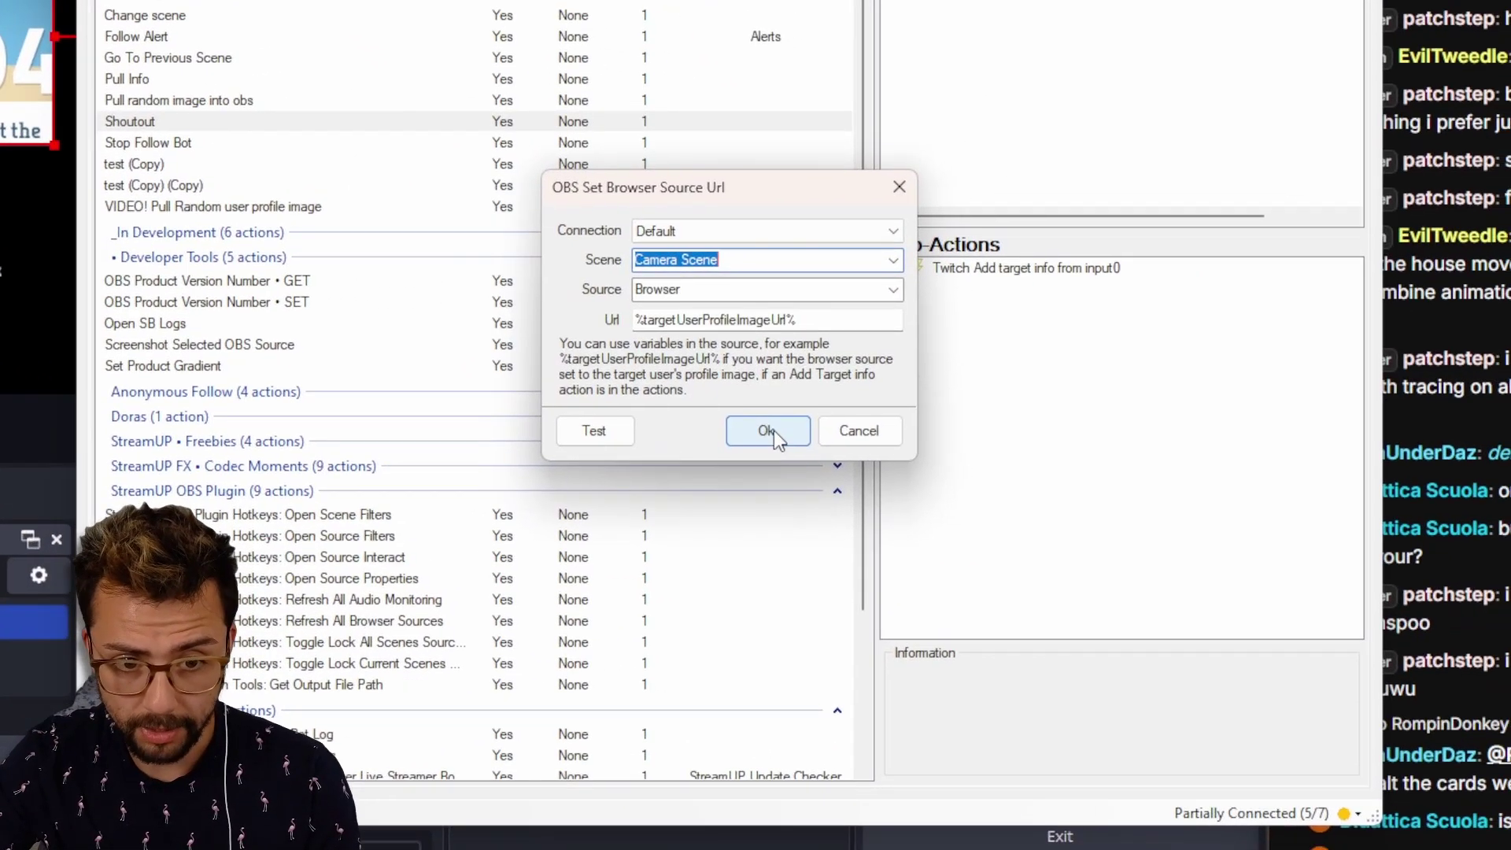
left_click(863, 435)
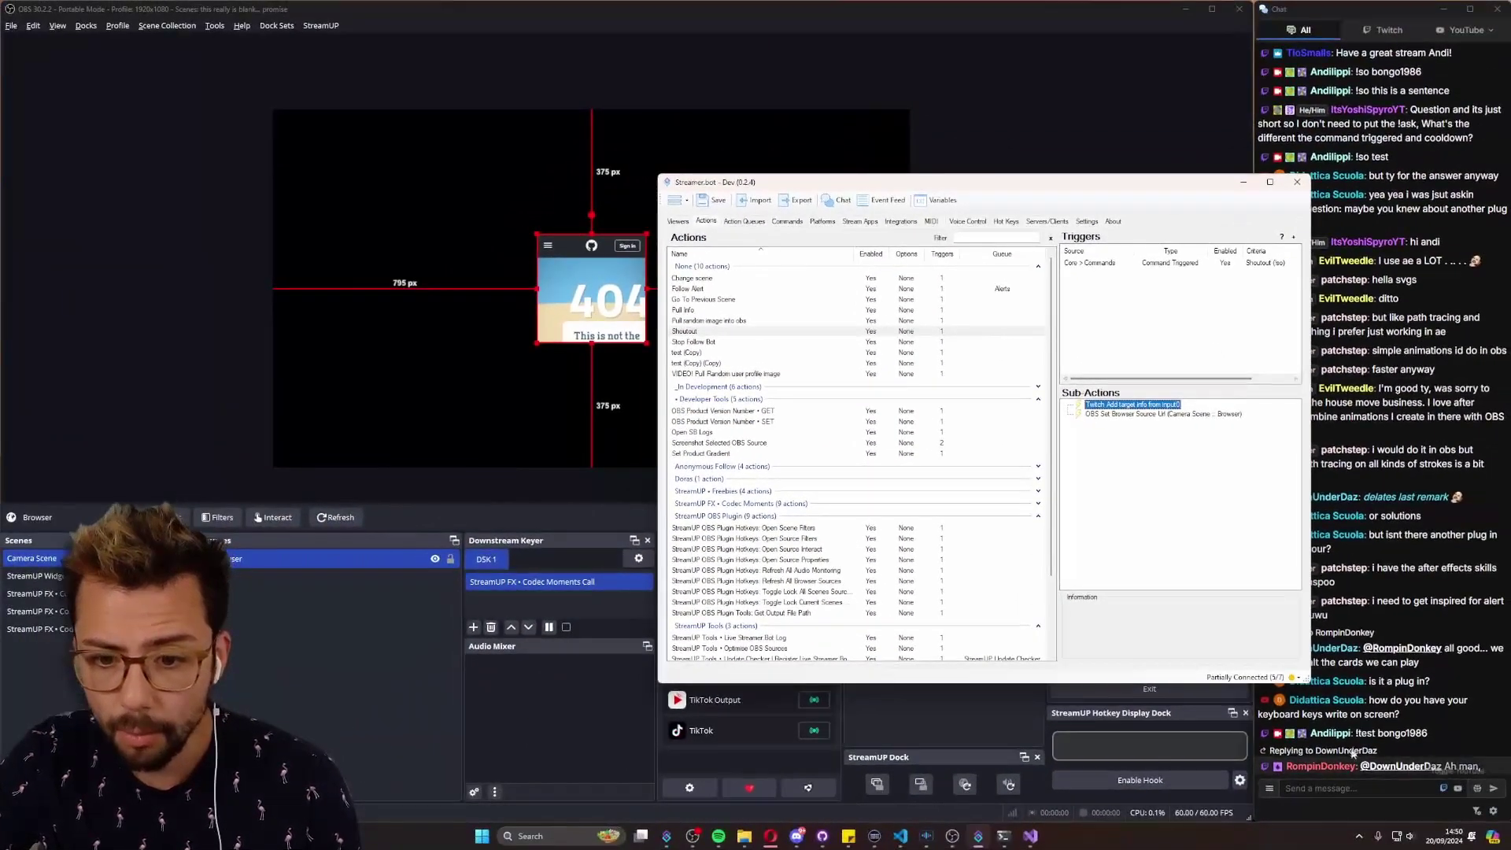
- Test the shoutout by sending !so in chat with two different usernames, switch to OBS and deselect the browser source in the preview
left_click(1431, 795)
type("!so bongo198")
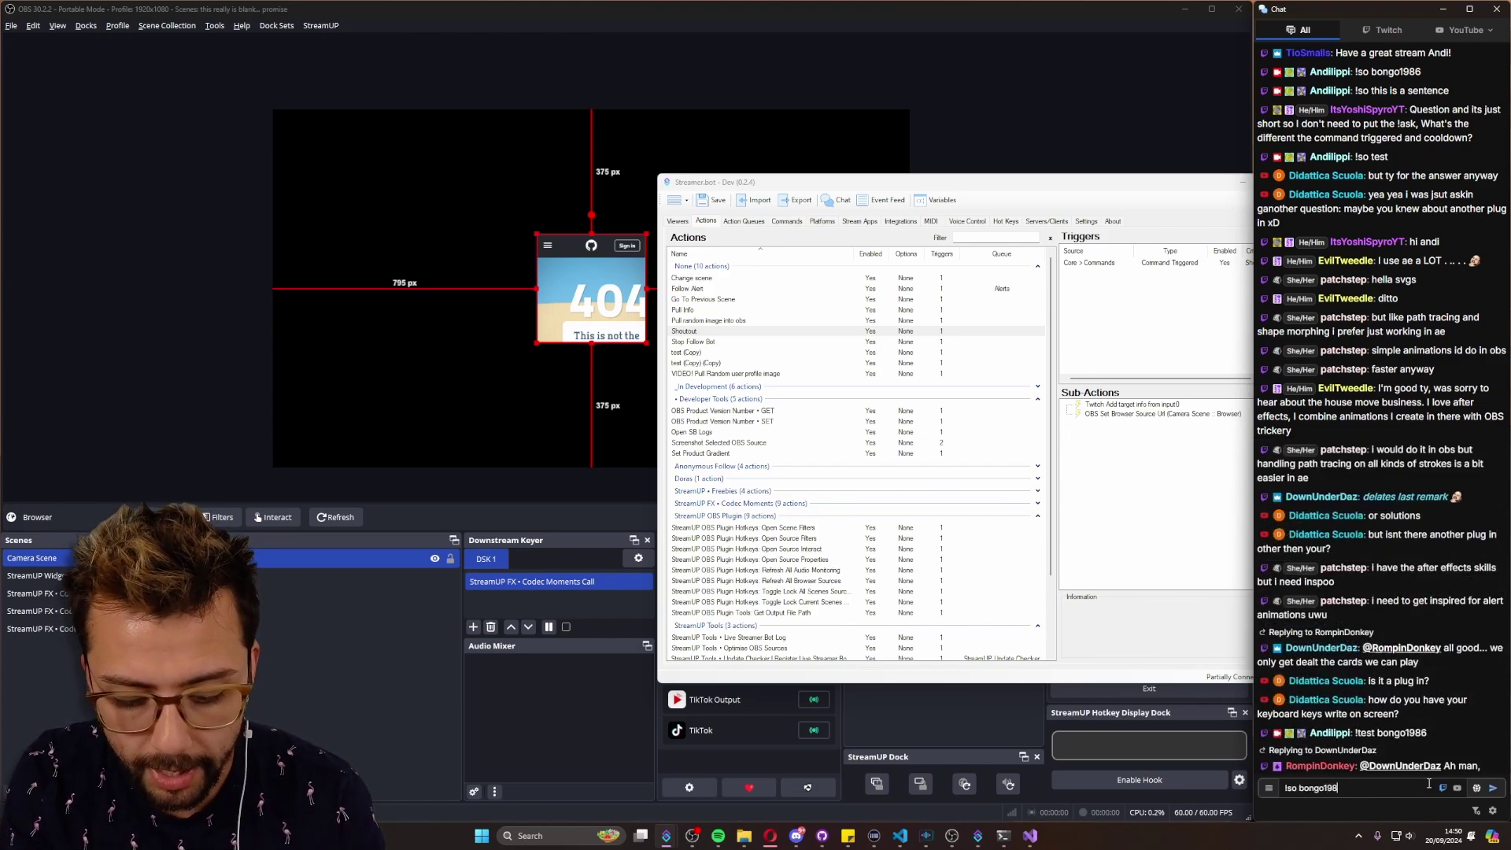
type("6")
key("Return")
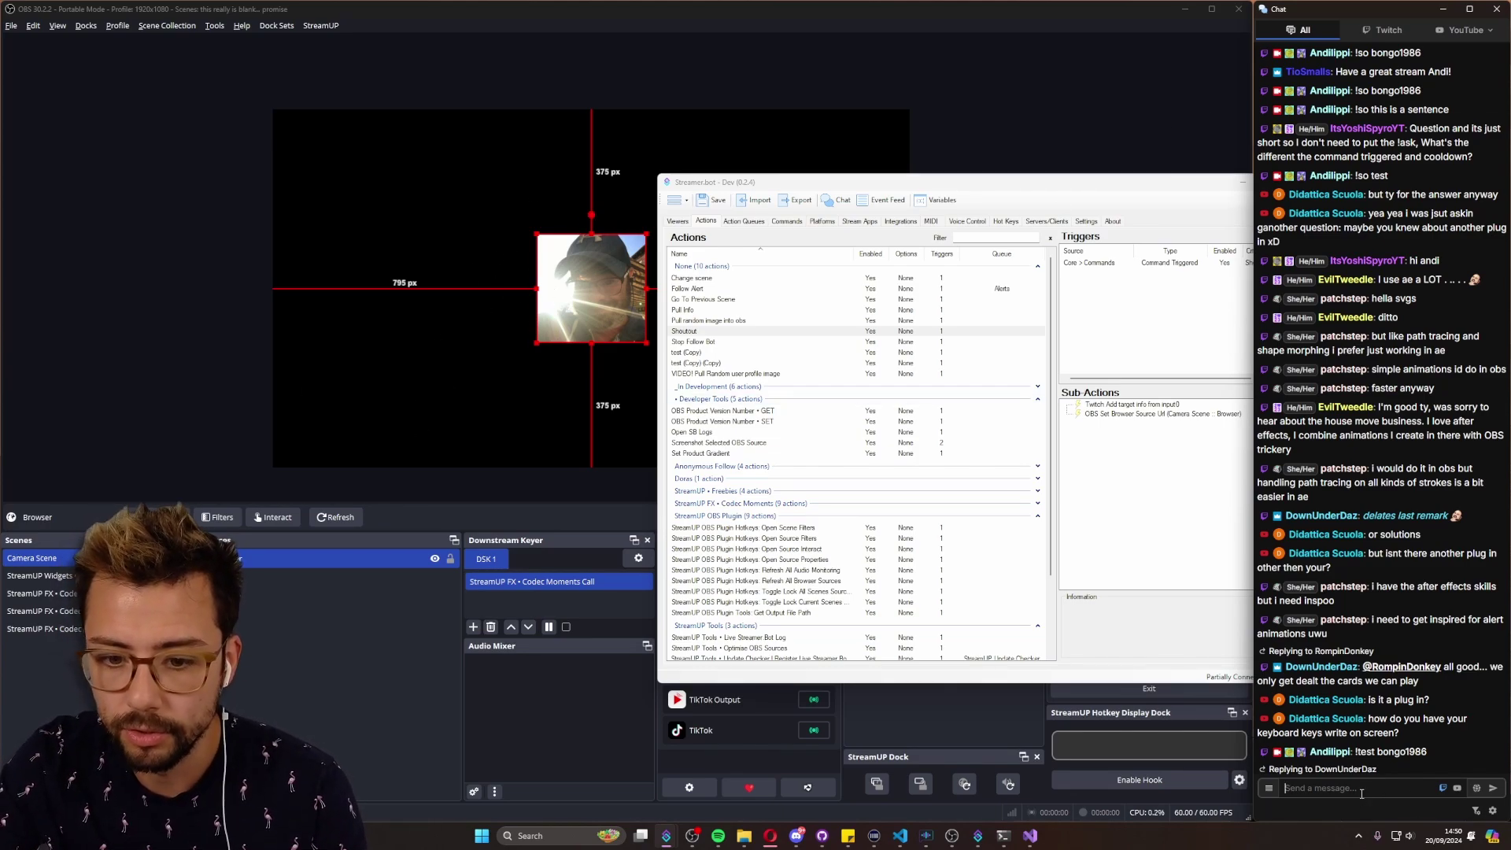
type("!so andi")
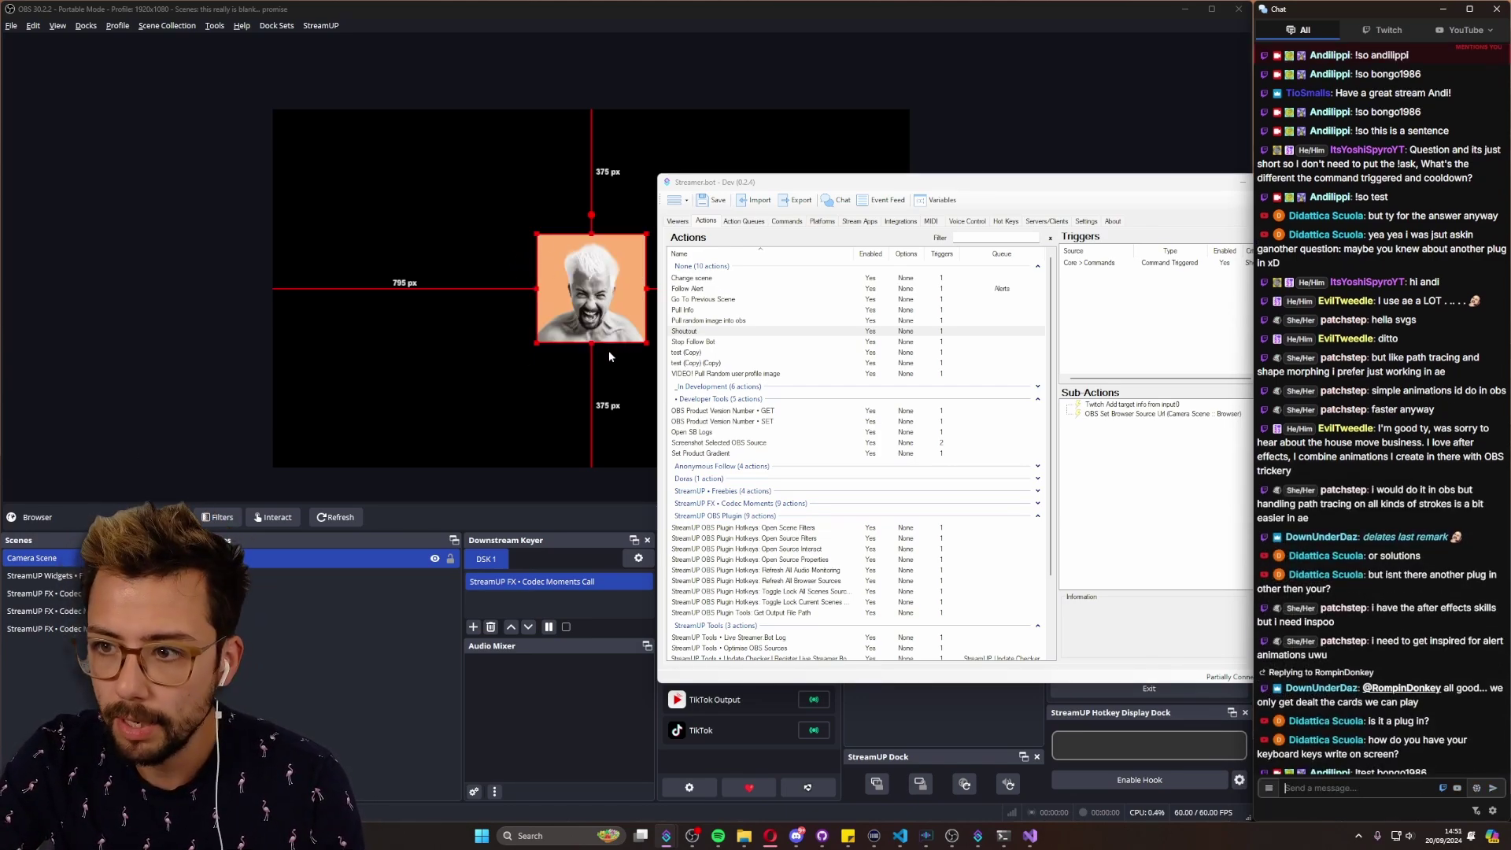
left_click(599, 400)
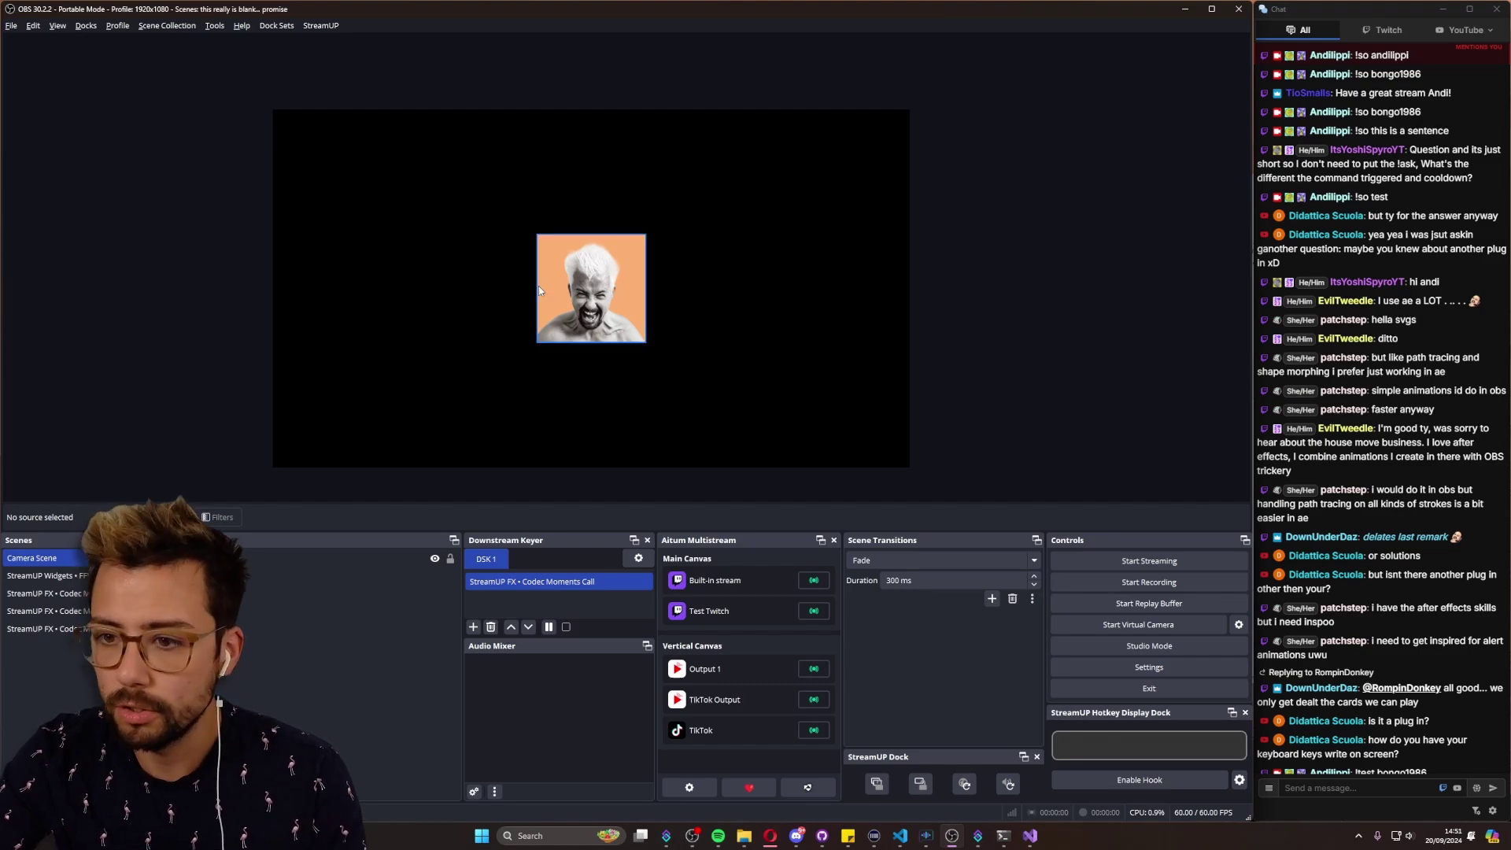